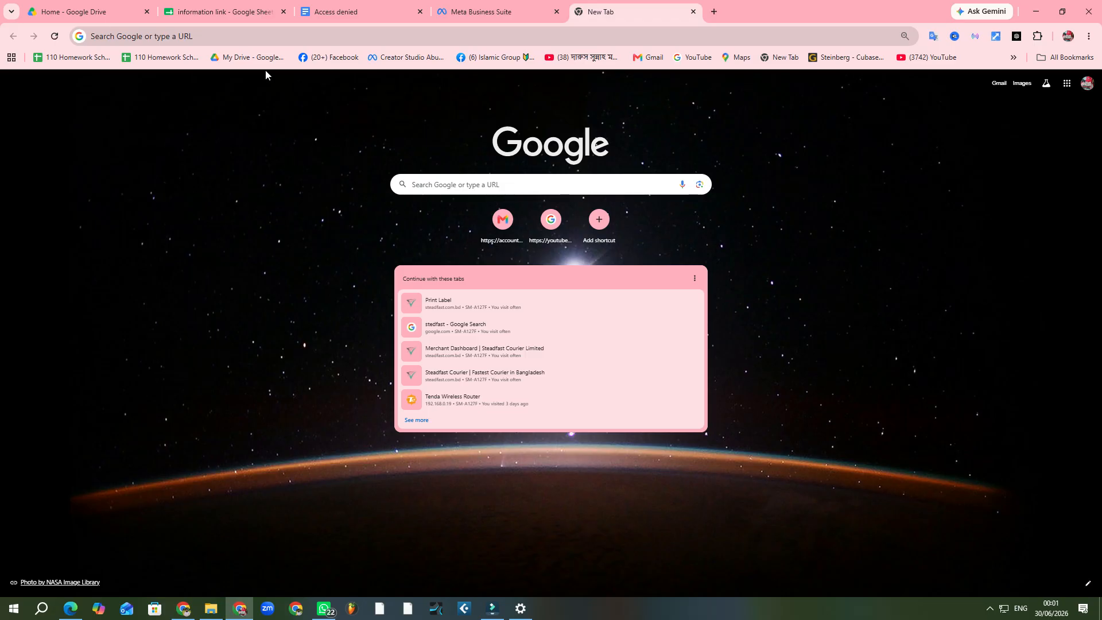
Open Meta Ads Manager in the new browser tab from the suggested address
click(205, 38)
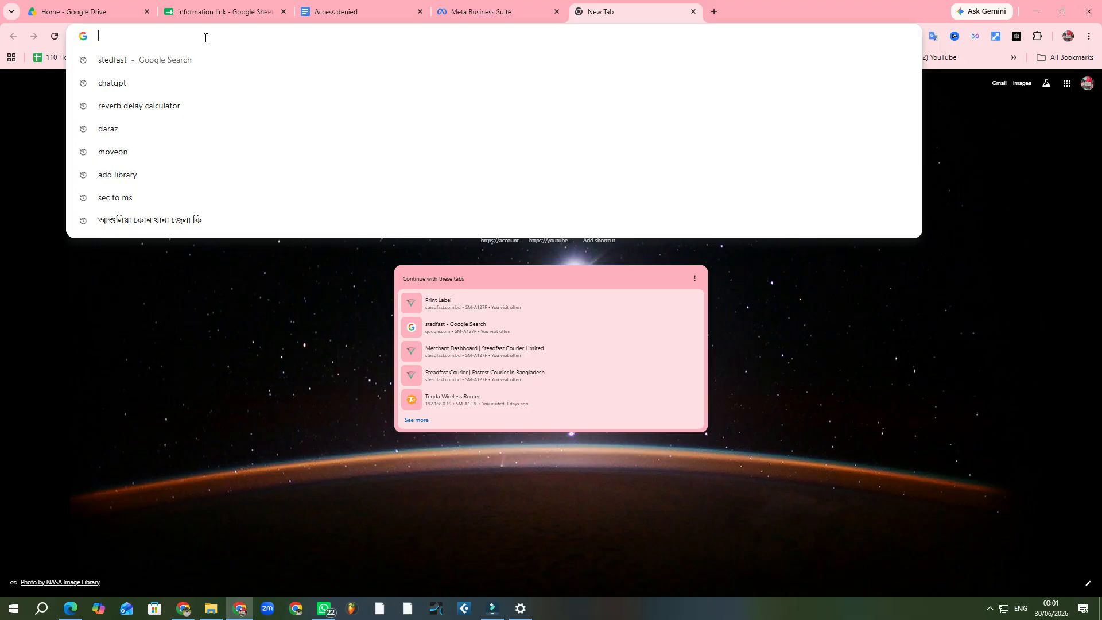
text(a)
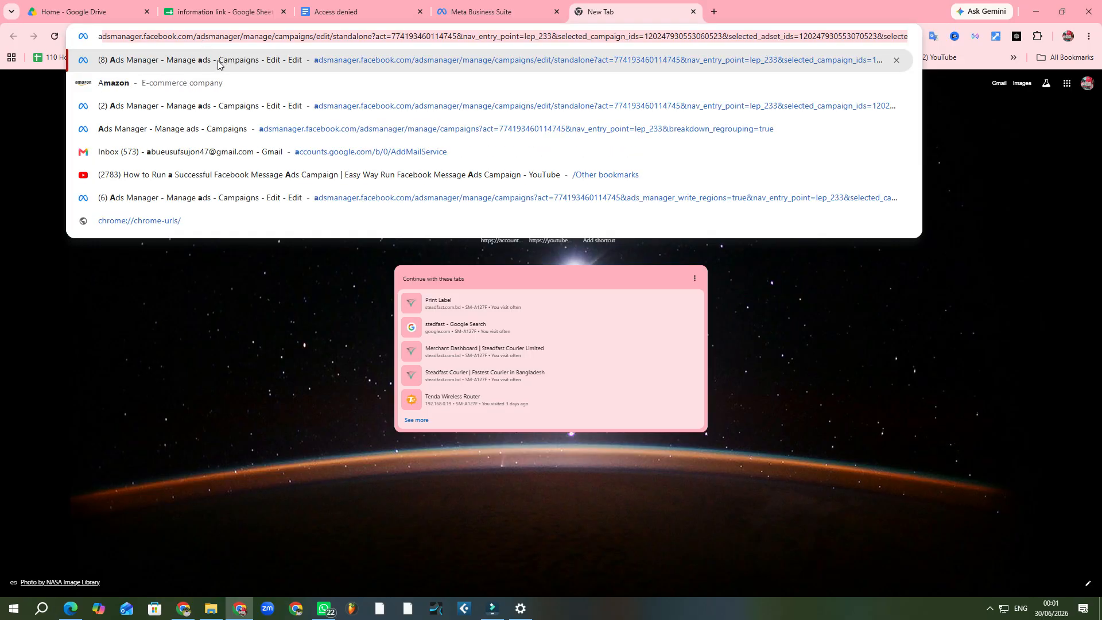
click(220, 61)
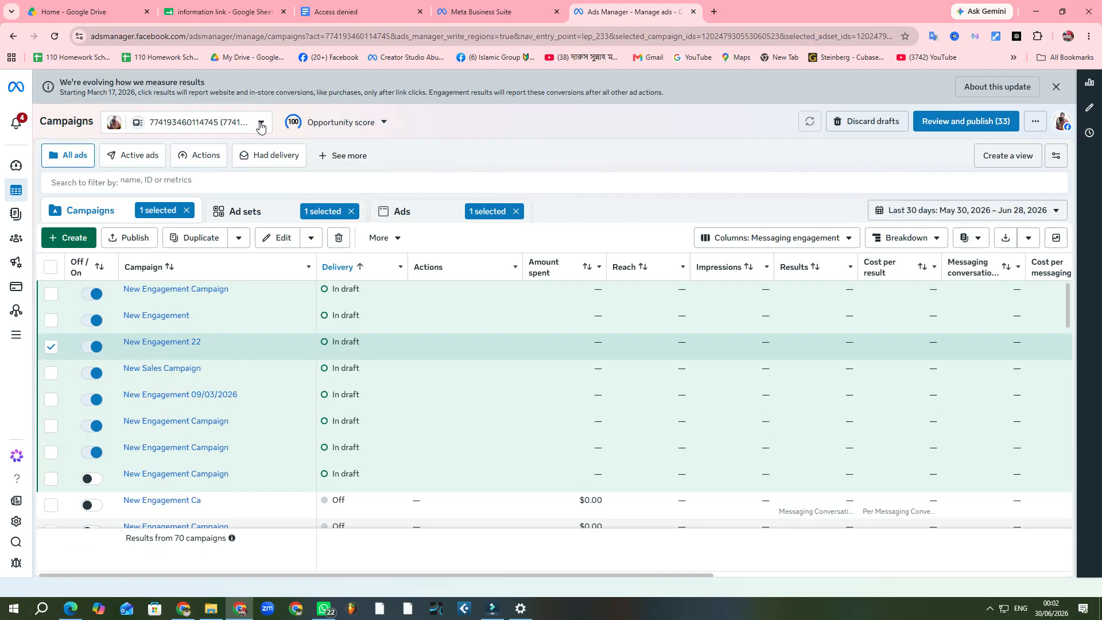
Switch to the Food energy 1 ad account in the Your business portfolio
click(259, 122)
click(175, 241)
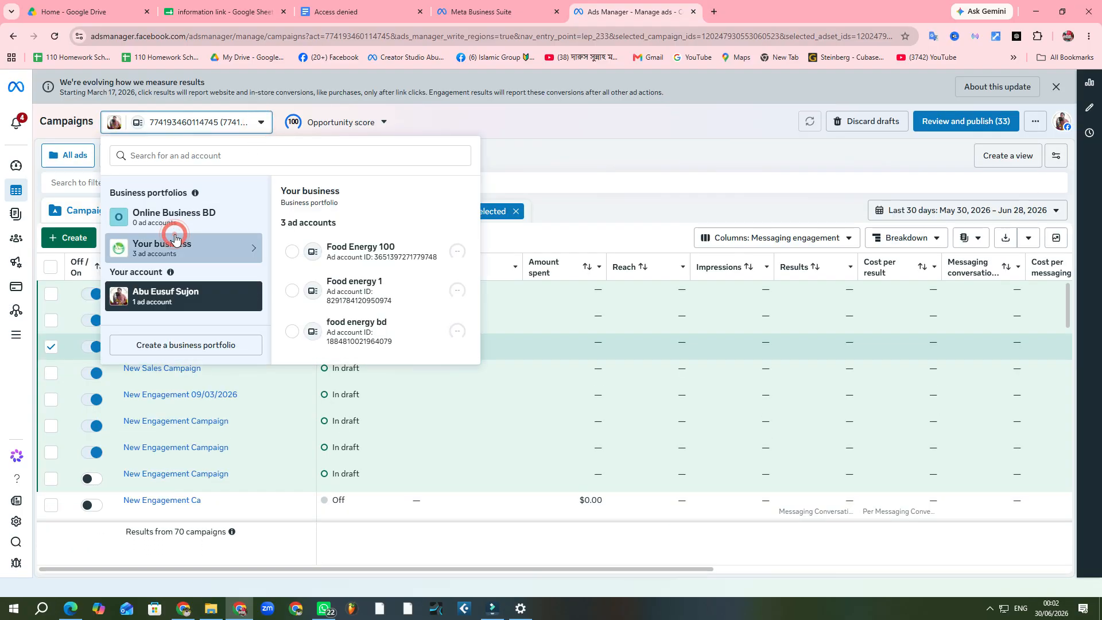
click(292, 292)
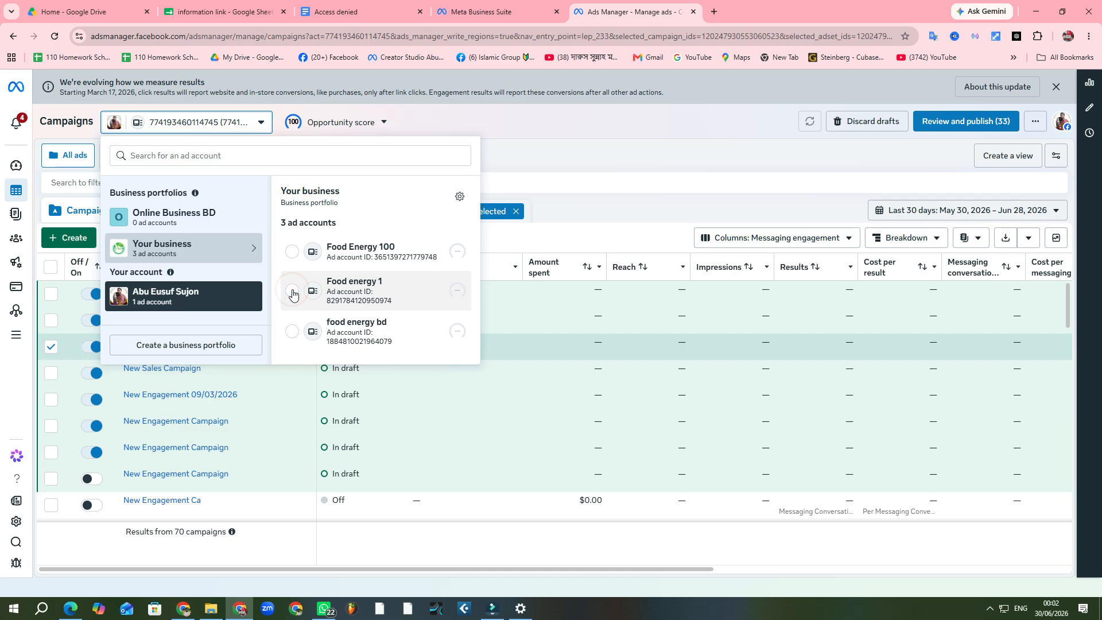
click(292, 292)
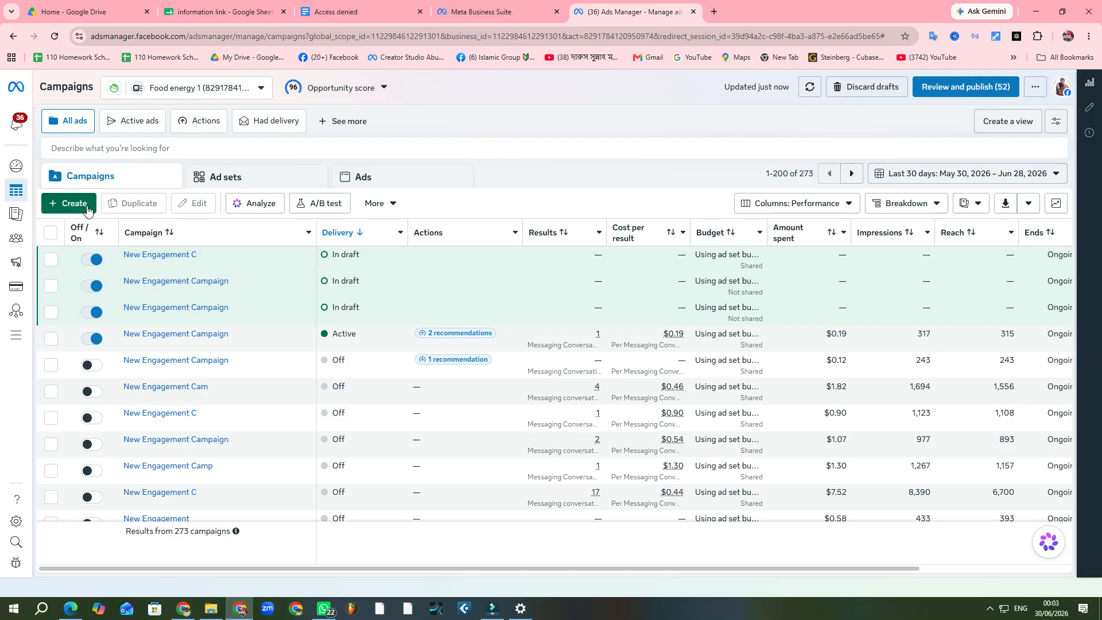
Create a new campaign with the Engagement objective, using the manual engagement campaign setup
click(69, 205)
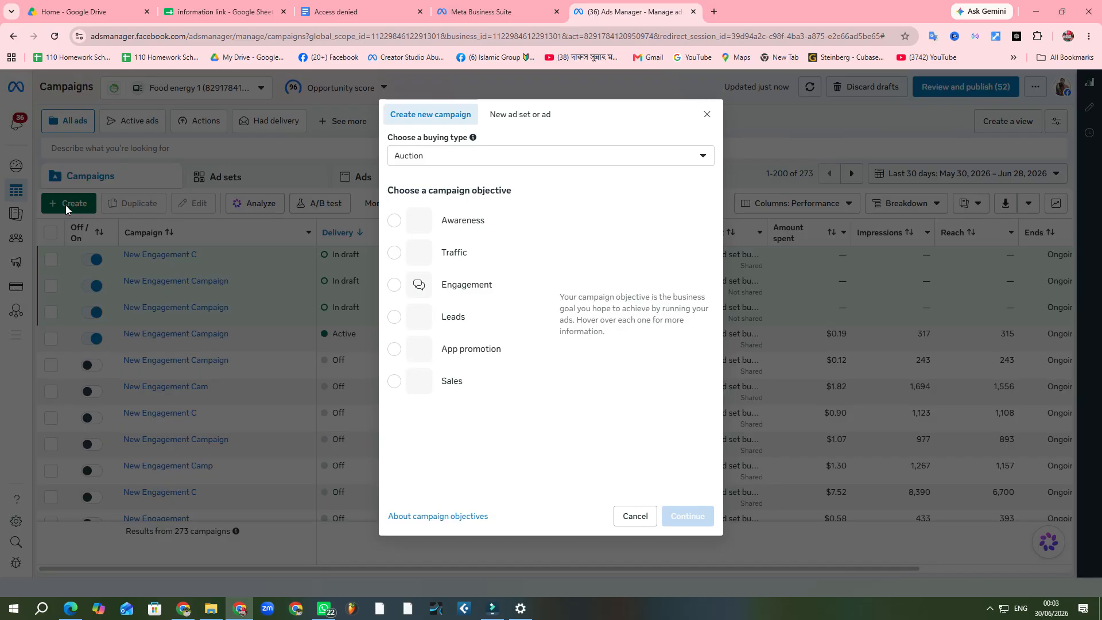
mouse_move(466, 285)
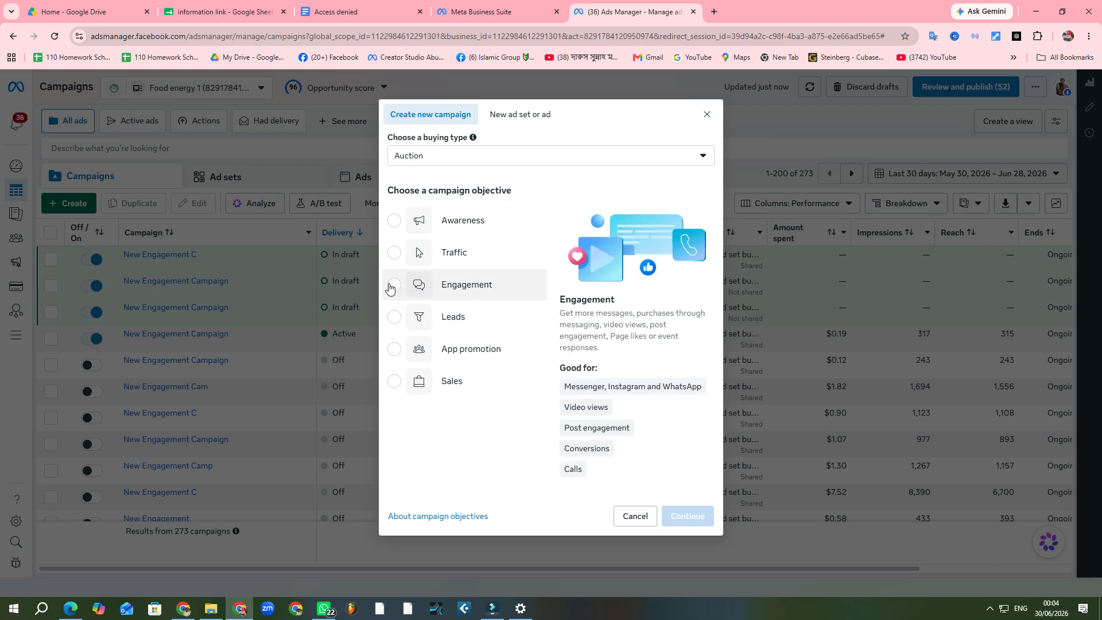
click(394, 286)
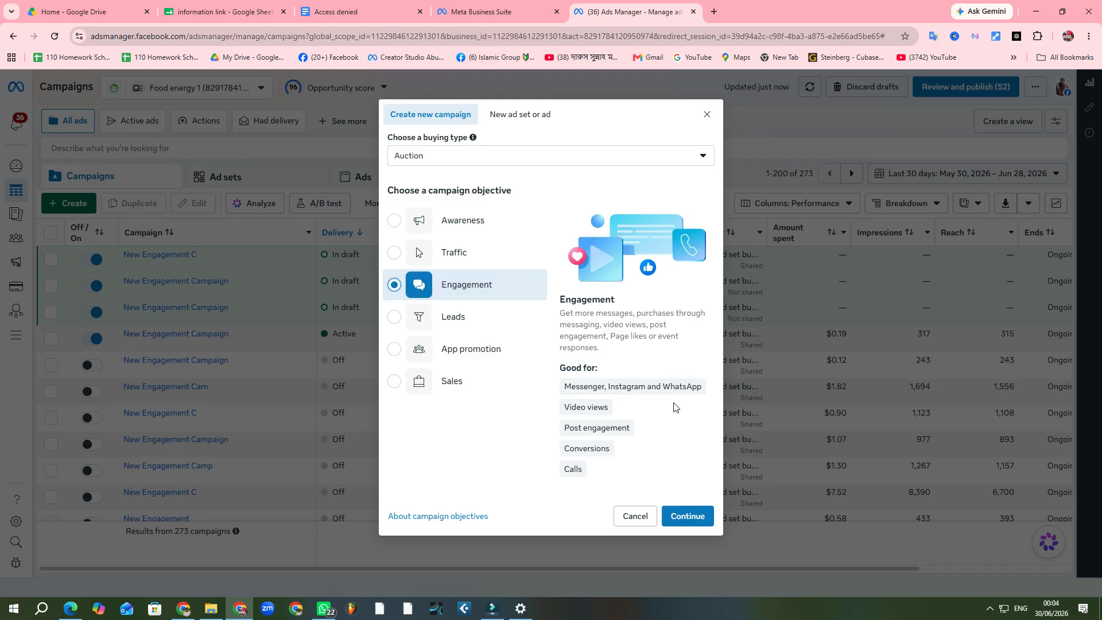
mouse_move(676, 405)
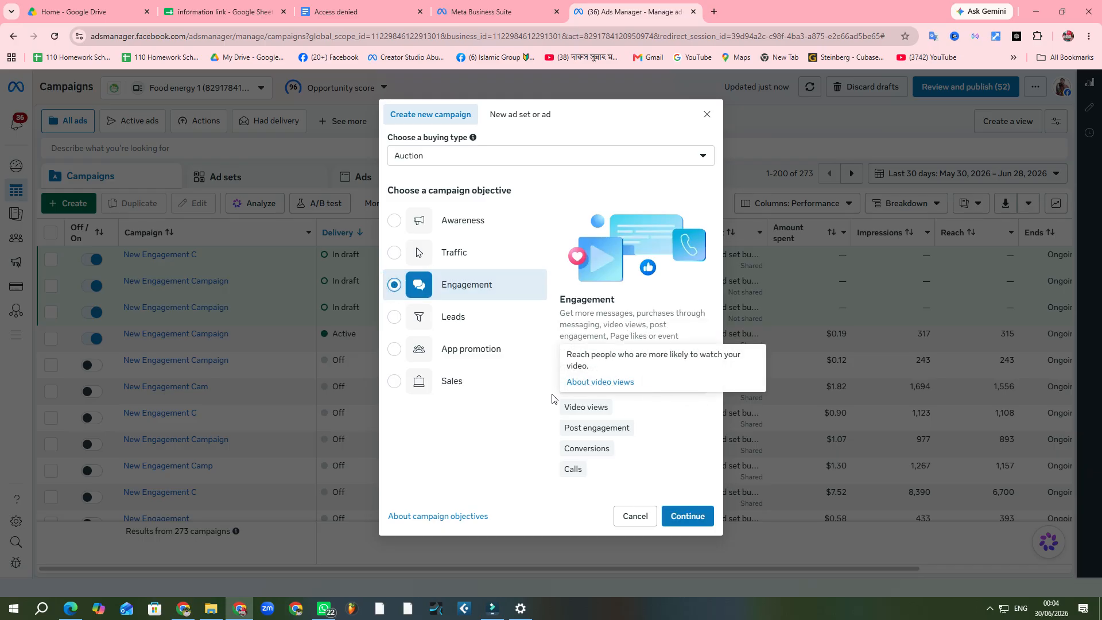
mouse_move(624, 381)
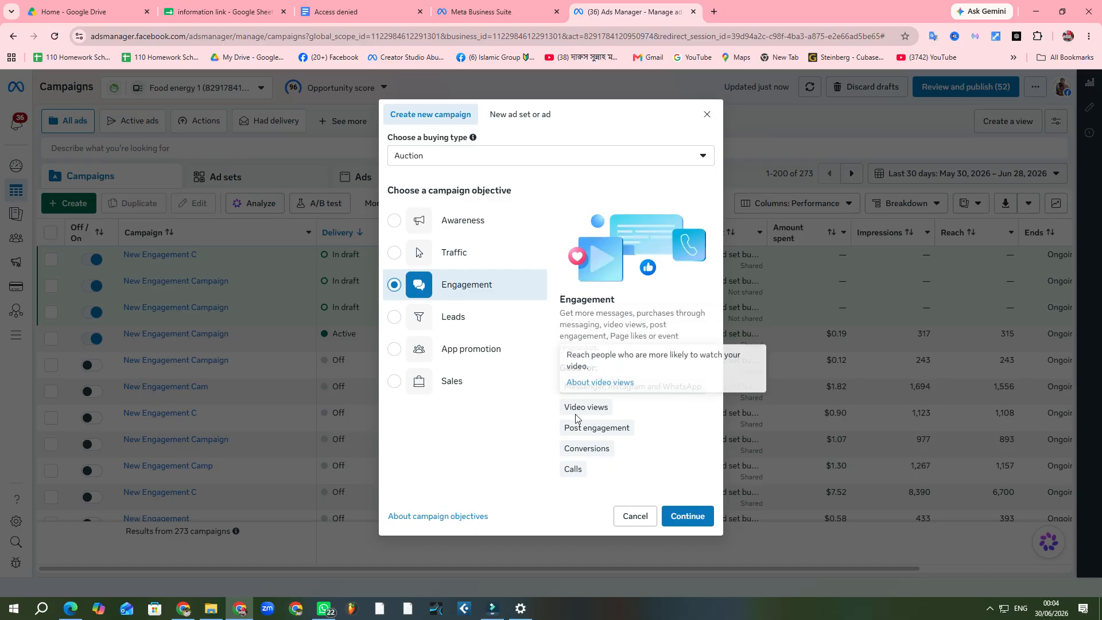
mouse_move(616, 430)
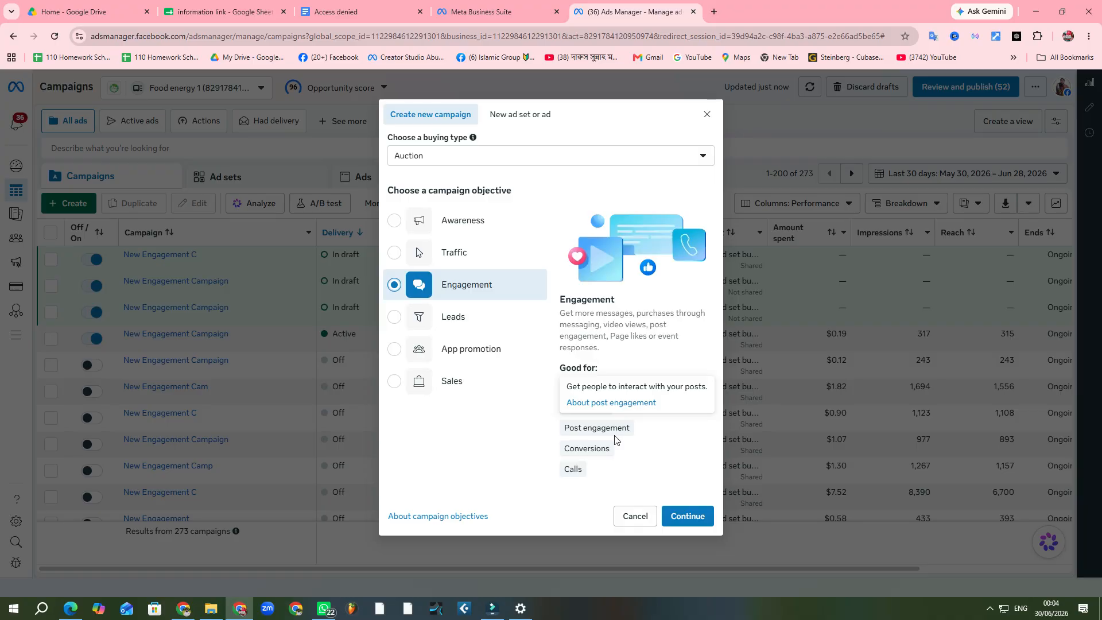
mouse_move(608, 454)
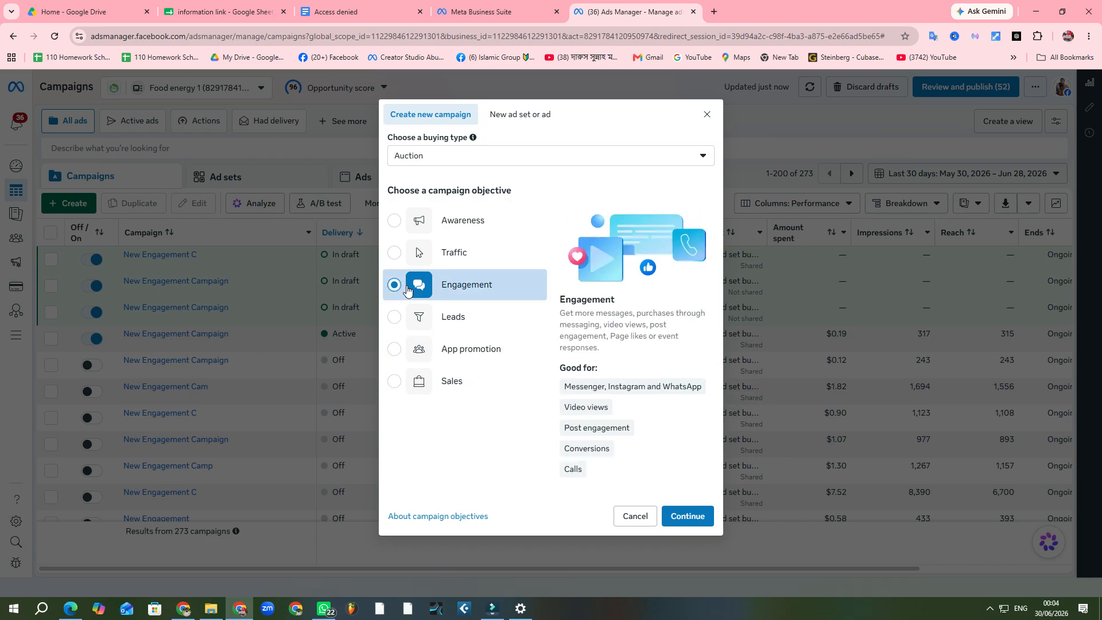
click(692, 518)
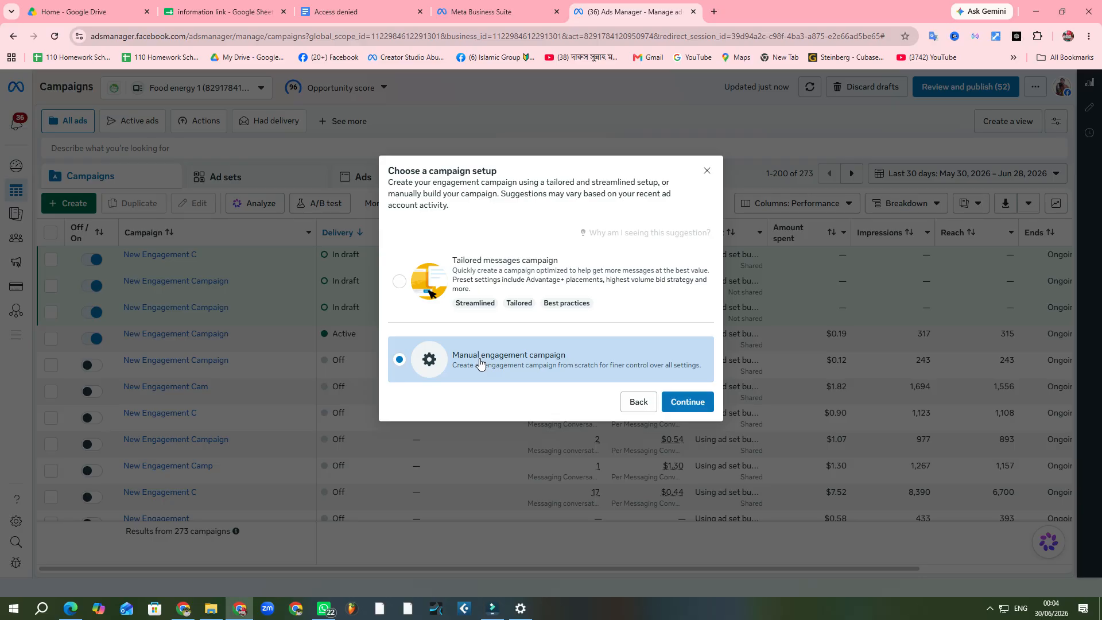
click(696, 400)
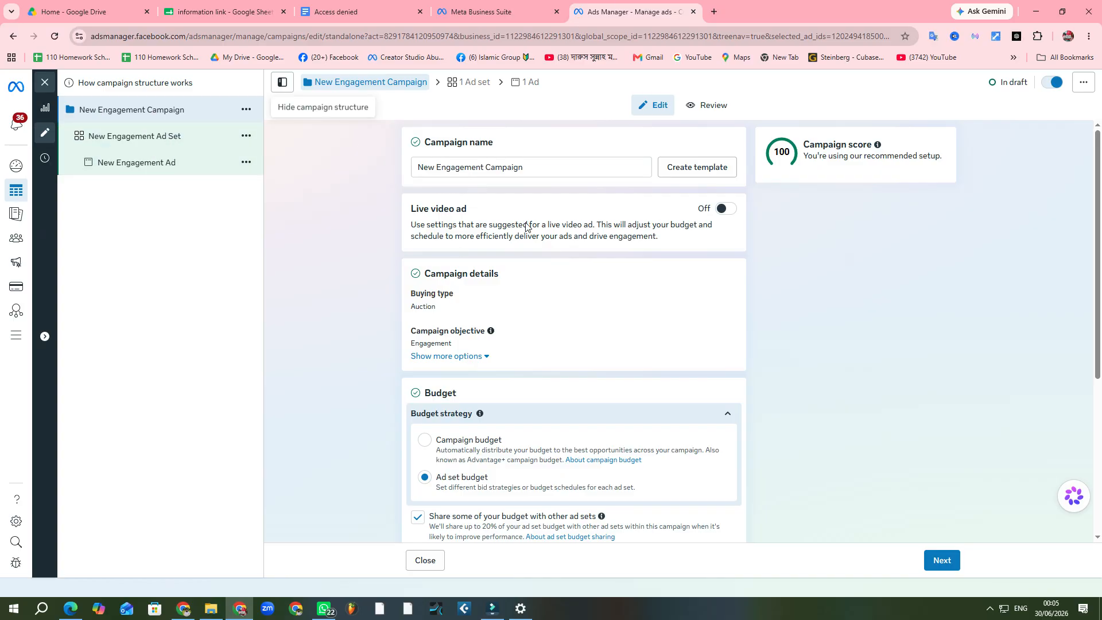
Review the campaign's details and budget strategy, and open the New Engagement Ad Set for editing
scroll(573, 395, down, 3)
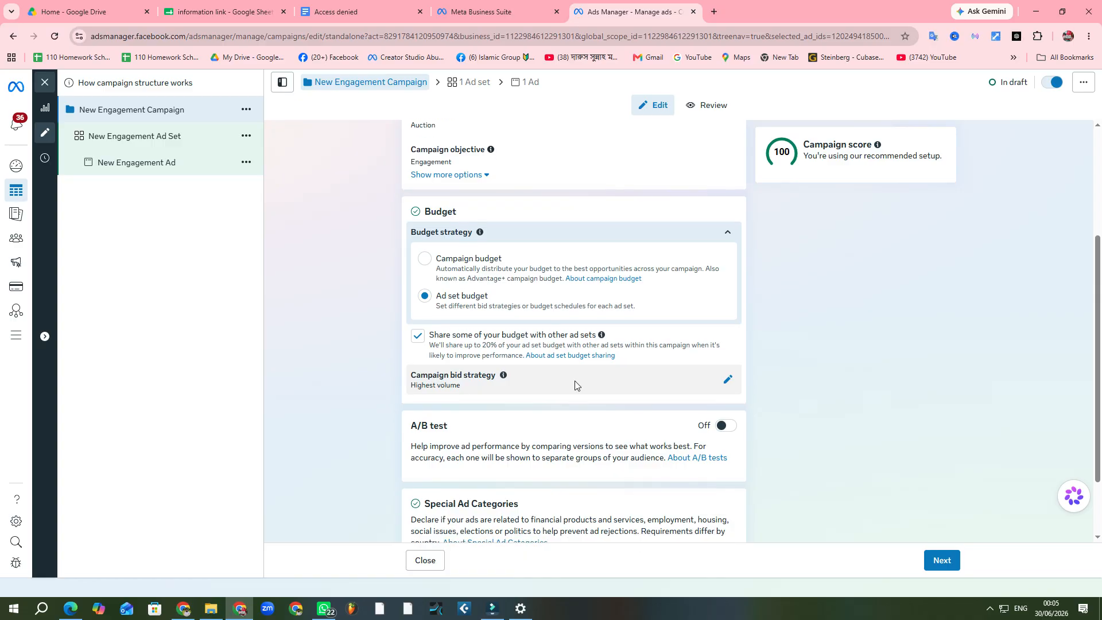
scroll(573, 381, up, 2)
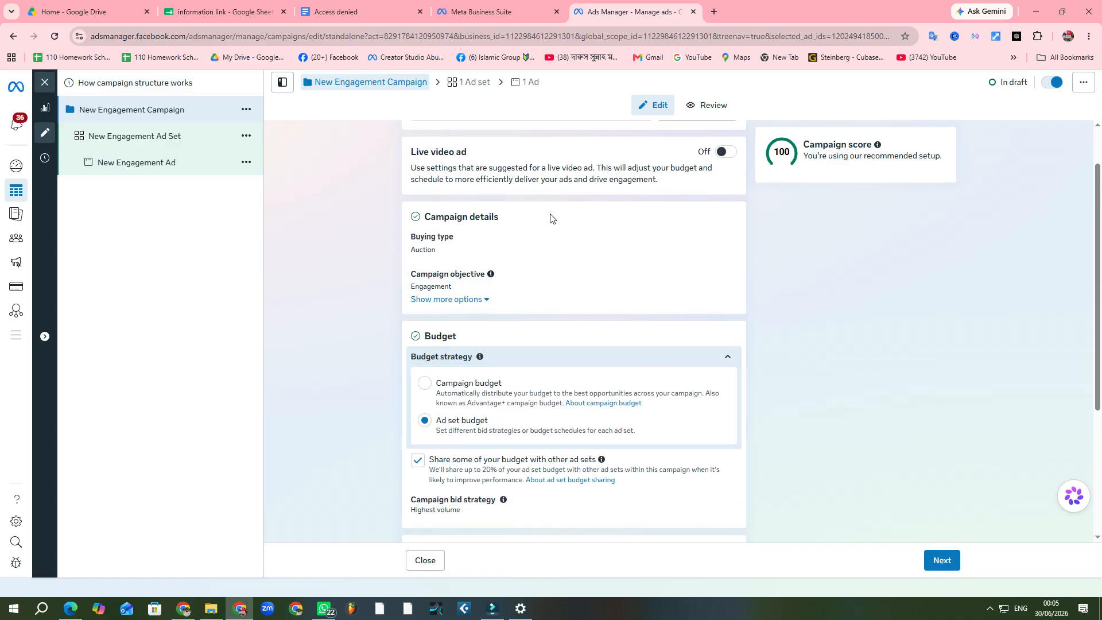
scroll(550, 217, down, 1)
scroll(527, 214, up, 2)
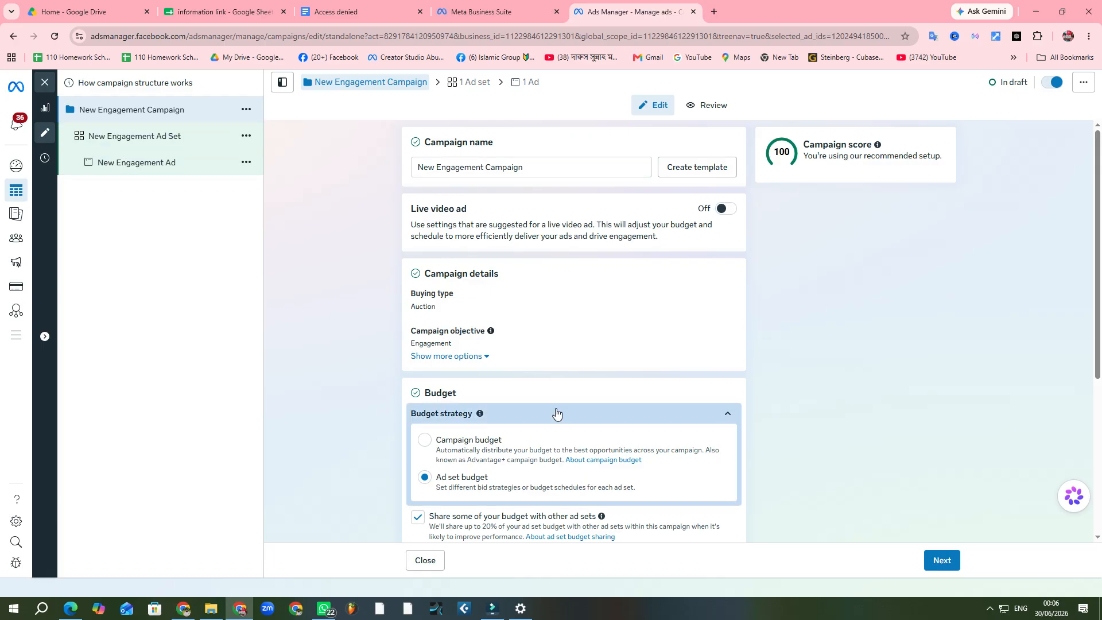
scroll(556, 412, down, 2)
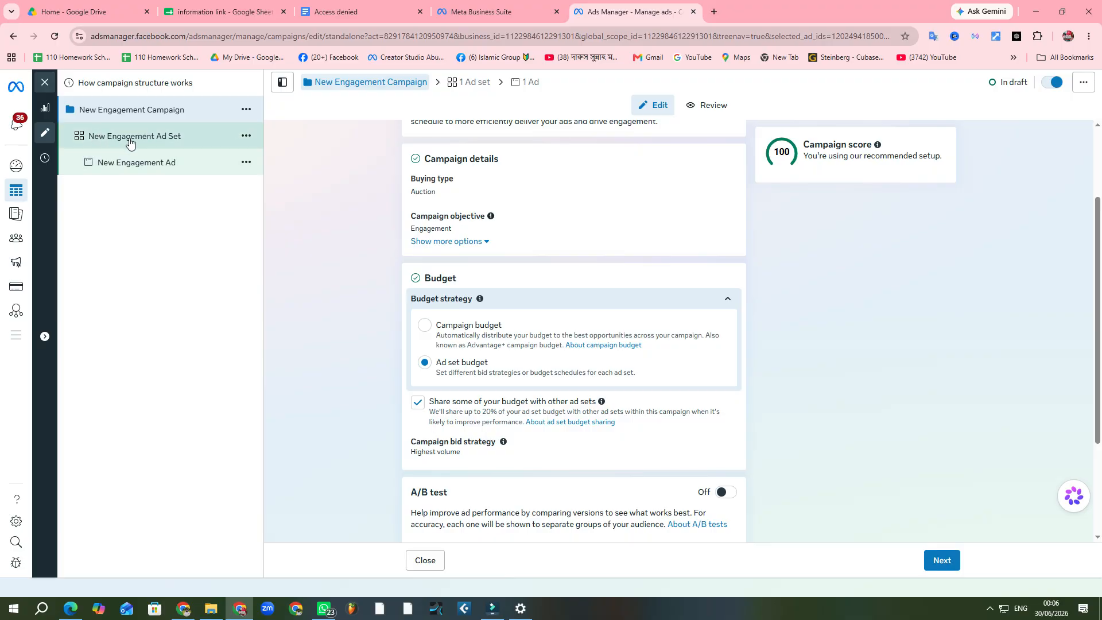
click(167, 140)
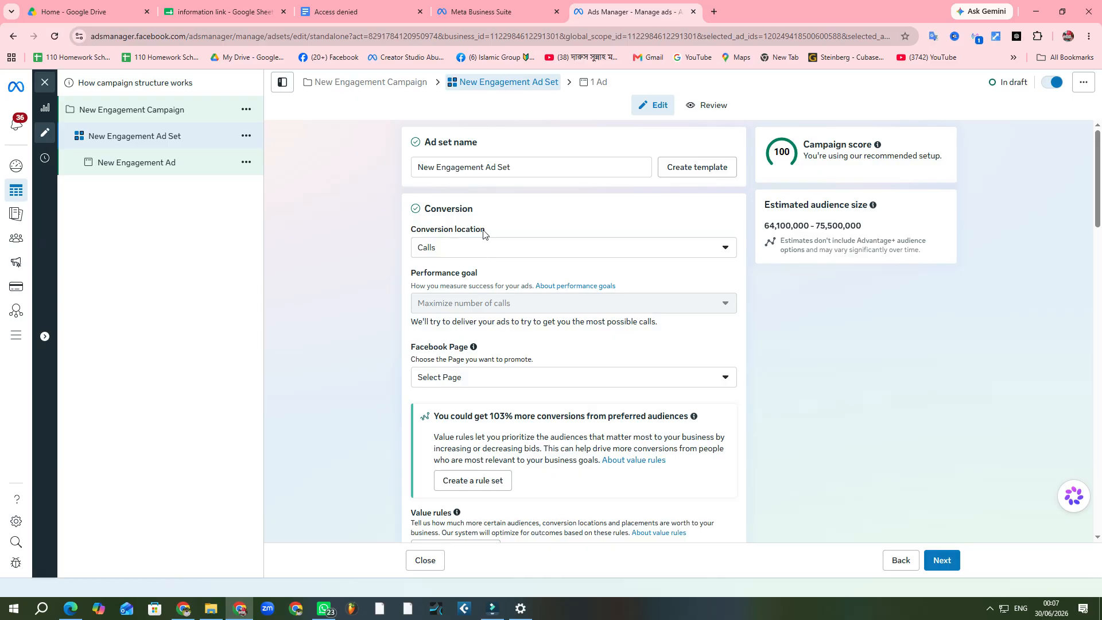
Set the ad set's conversion location to Message destinations
click(552, 247)
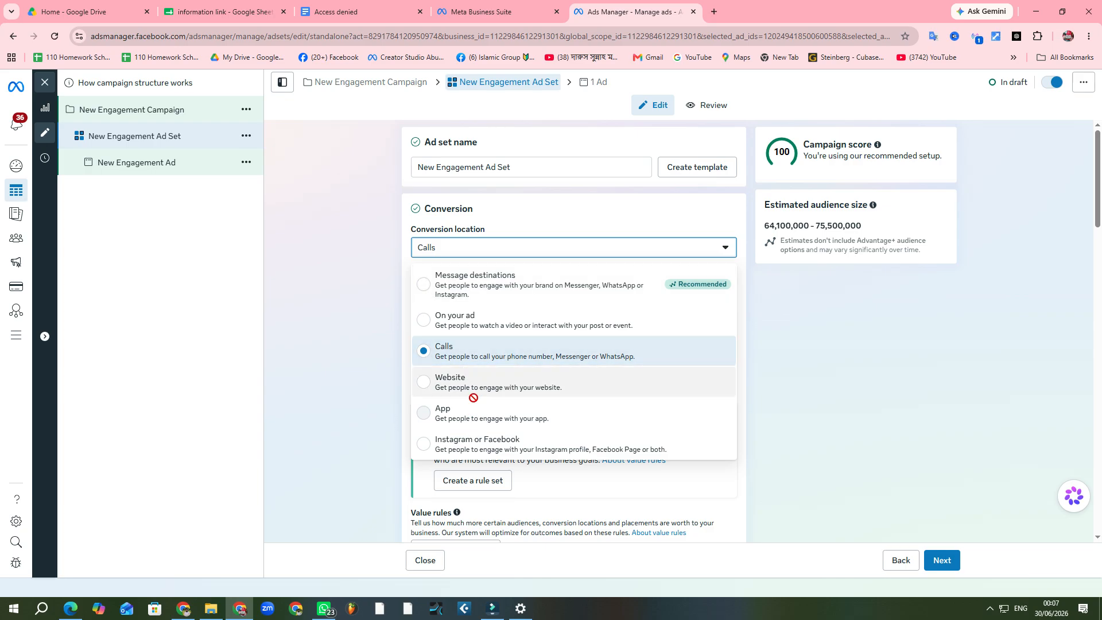
mouse_move(472, 397)
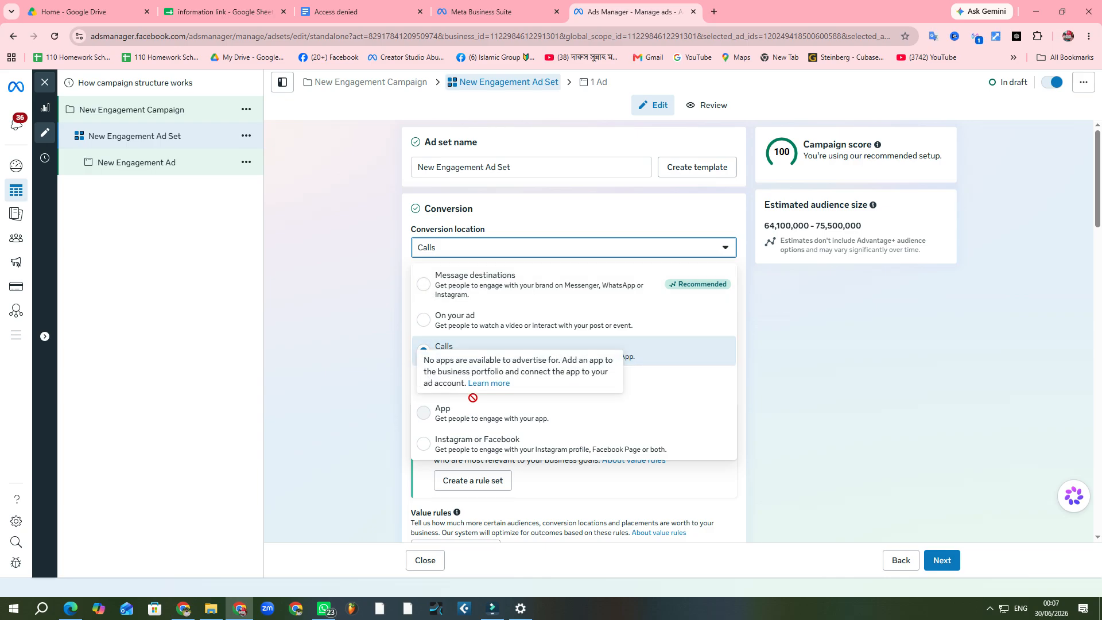
click(425, 284)
click(425, 283)
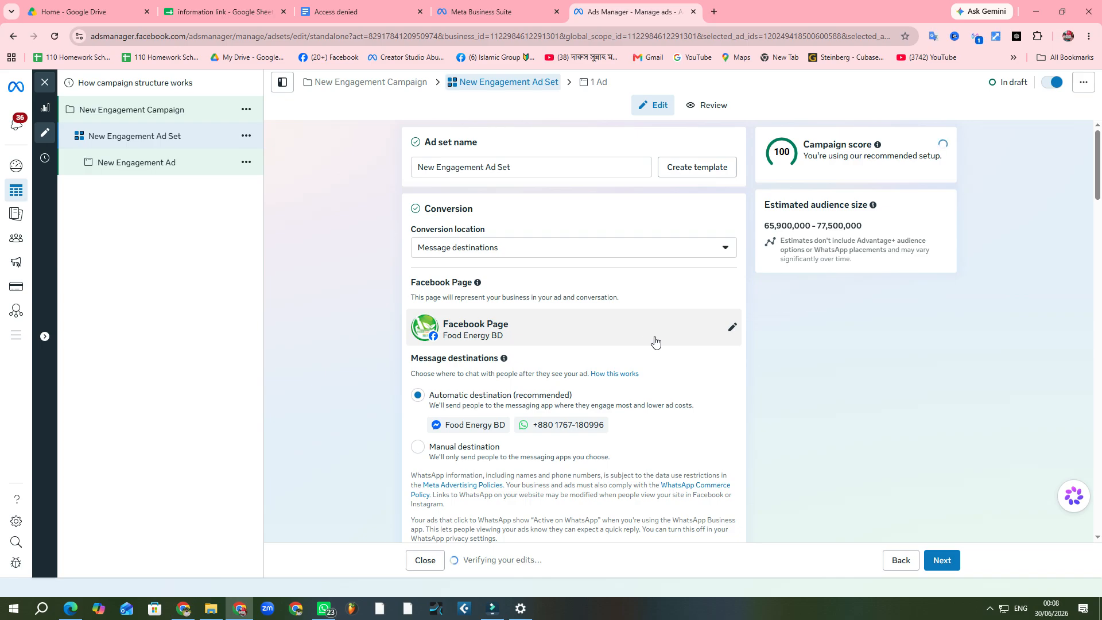
Look at the Facebook Pages available for the ad set and close the list
click(733, 329)
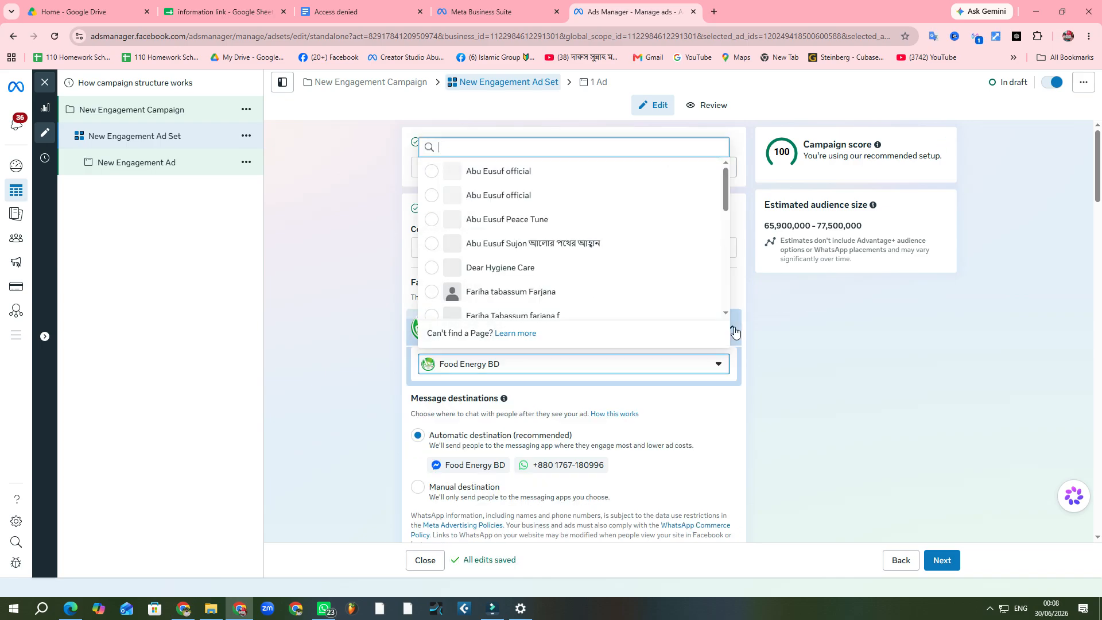
click(353, 247)
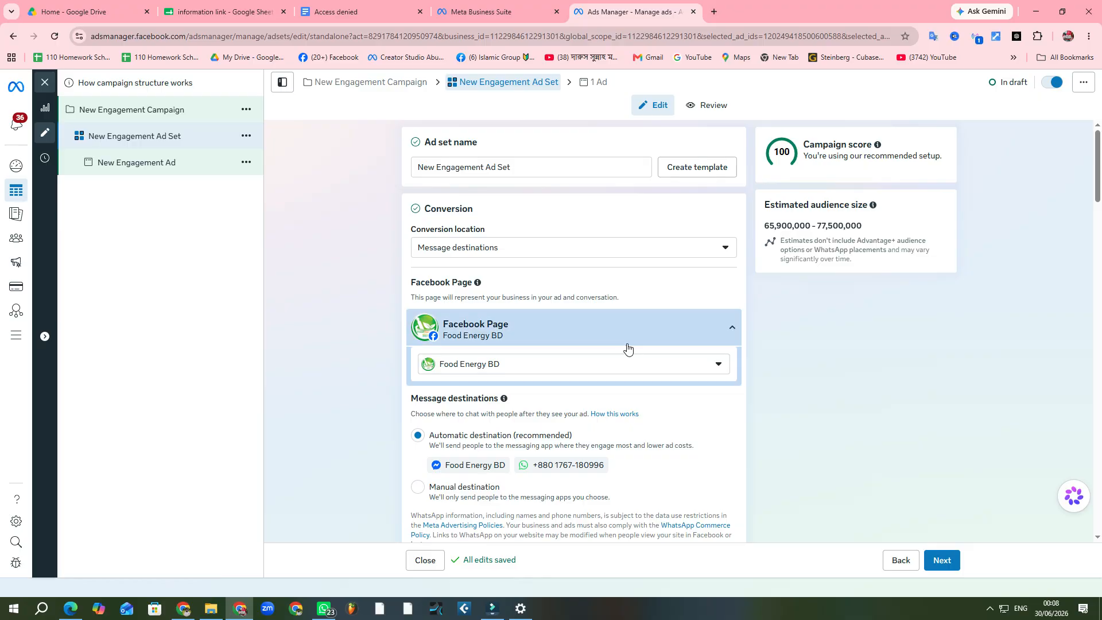
scroll(574, 258, down, 4)
scroll(574, 276, up, 3)
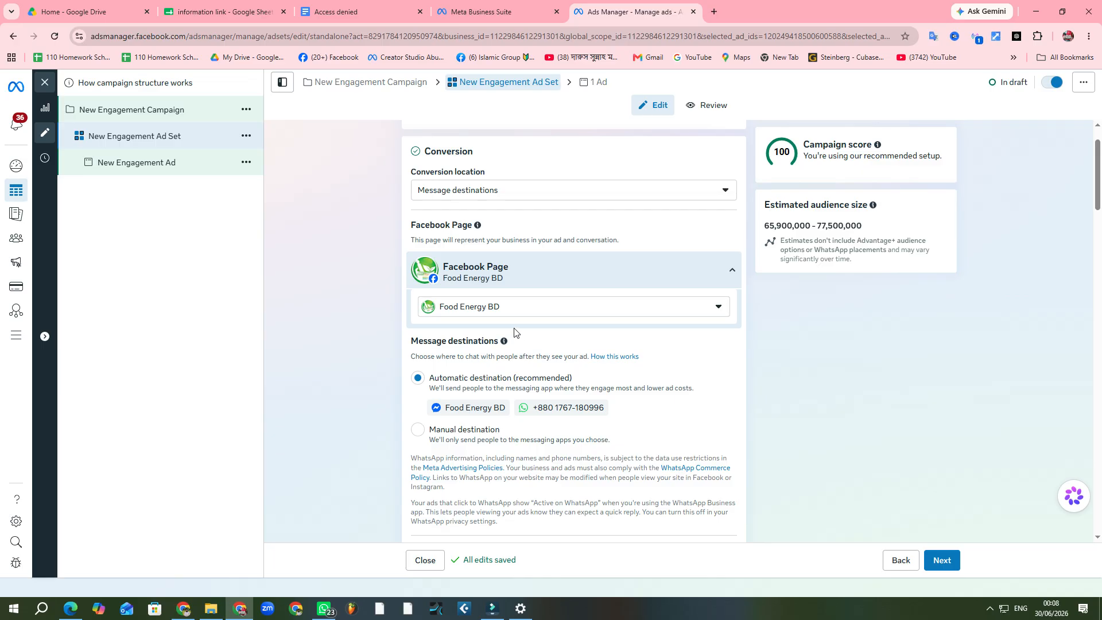
Change the ad set's message destinations to Manual destination
scroll(541, 313, down, 2)
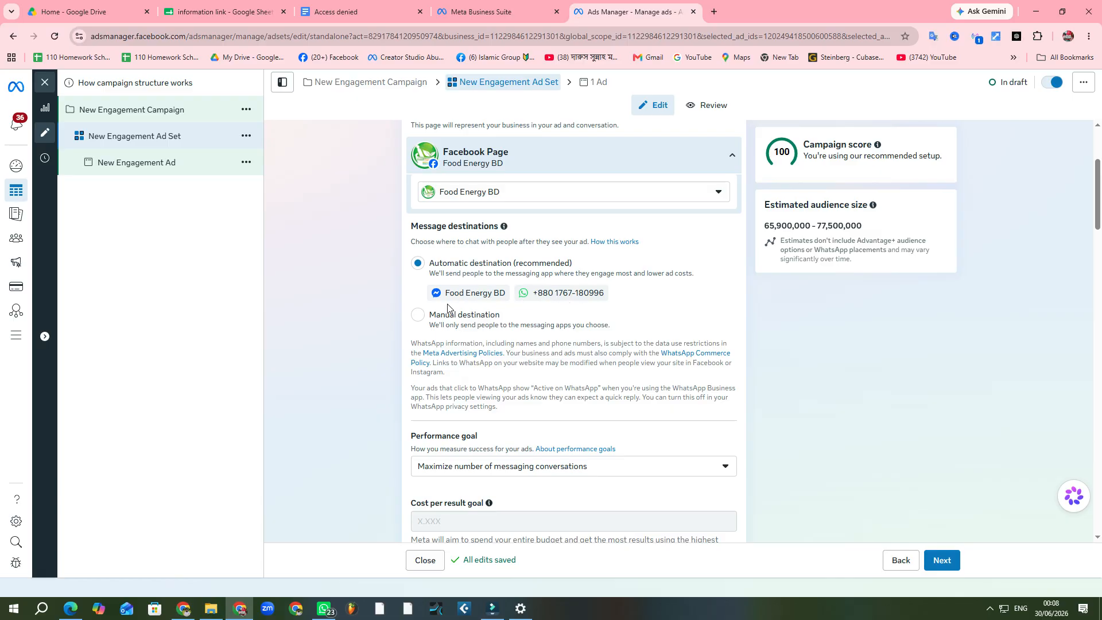
scroll(459, 295, up, 1)
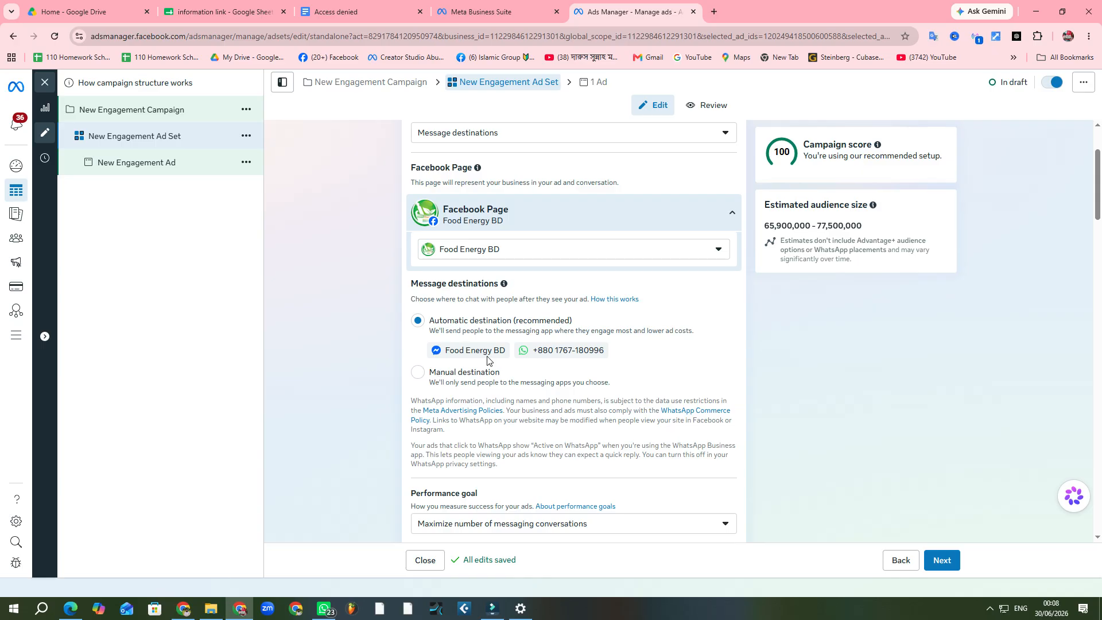
scroll(489, 360, down, 4)
scroll(444, 230, up, 1)
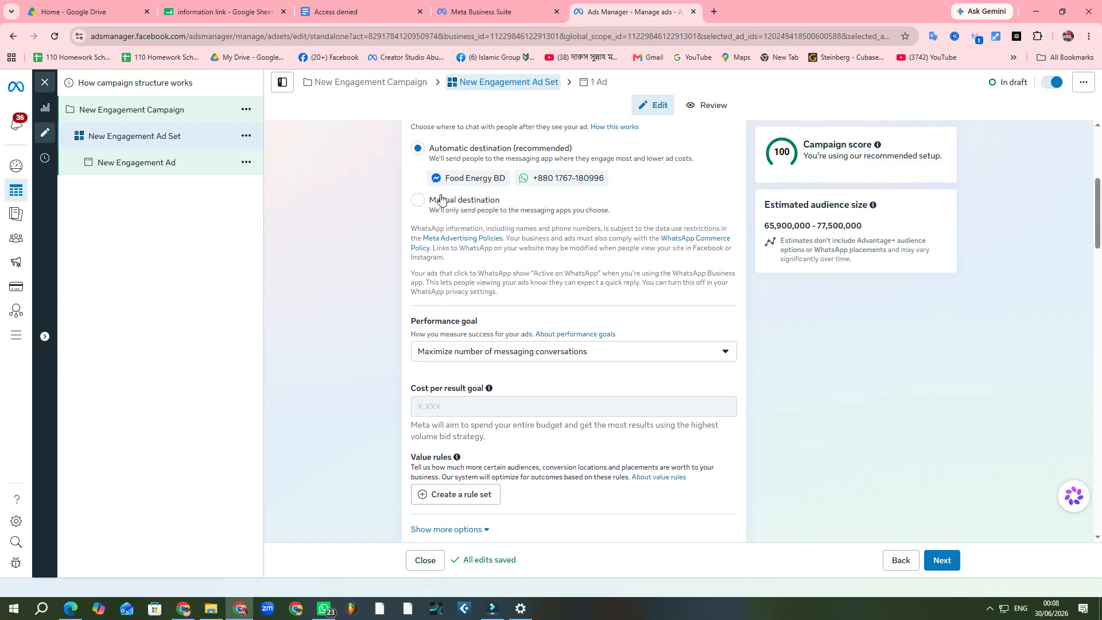
click(417, 200)
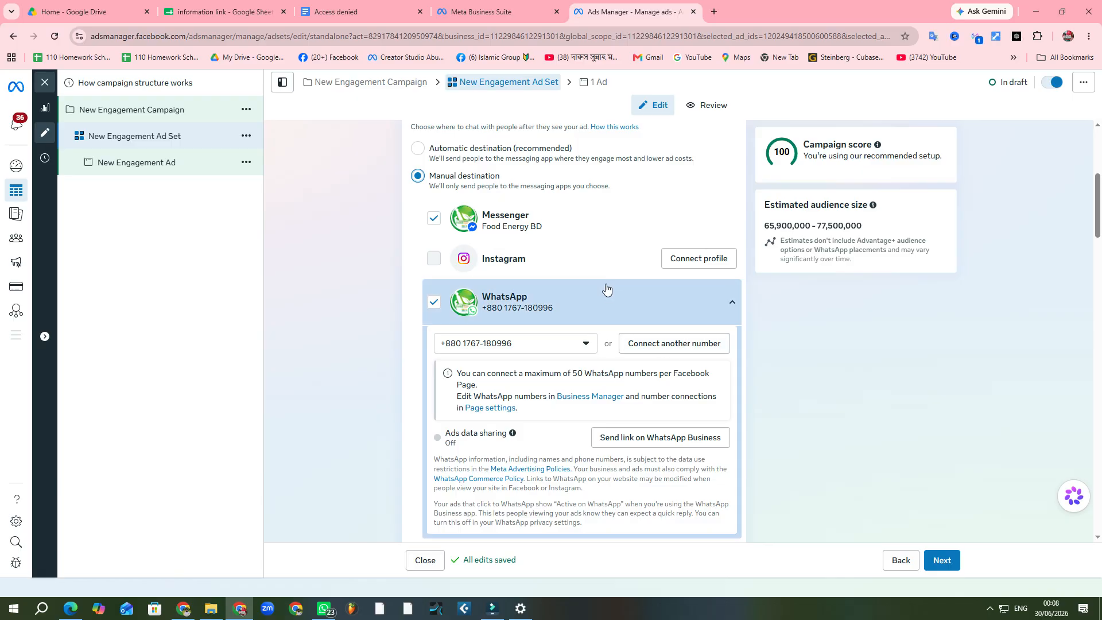
Check the ad set's budget type options in Budget & schedule and keep Daily budget selected
scroll(606, 288, down, 3)
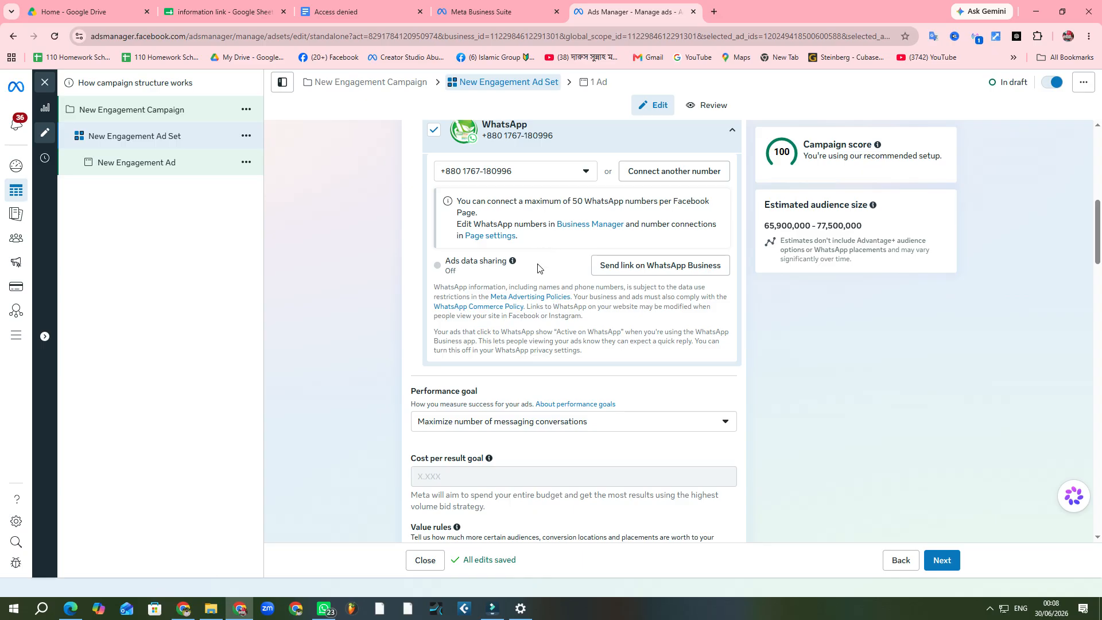
scroll(539, 273, down, 5)
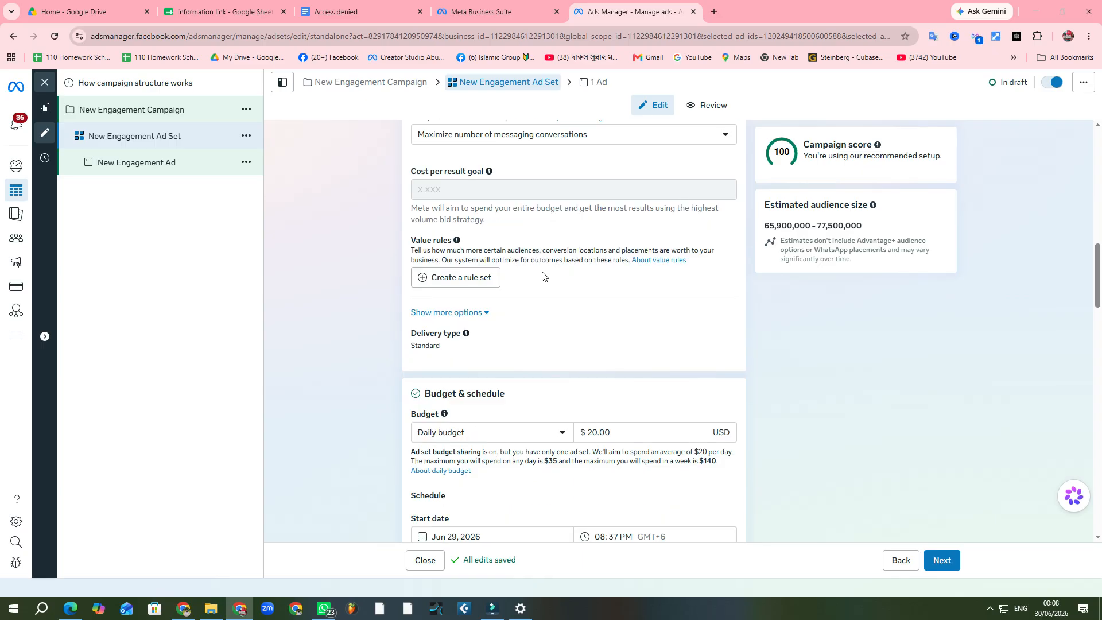
scroll(543, 285, down, 6)
scroll(546, 281, up, 2)
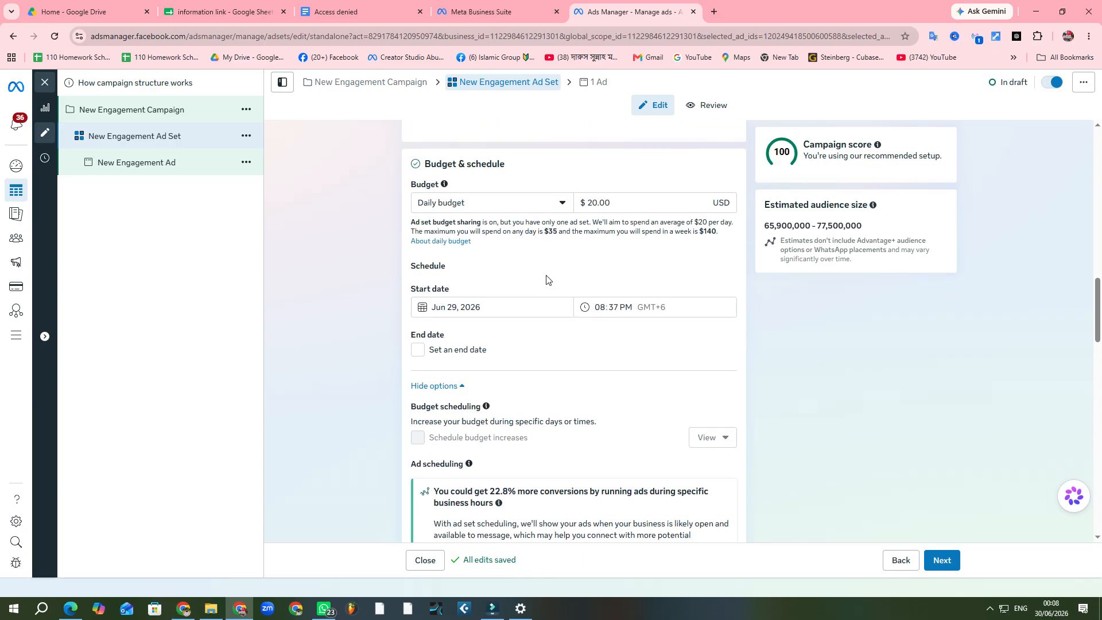
scroll(542, 270, down, 3)
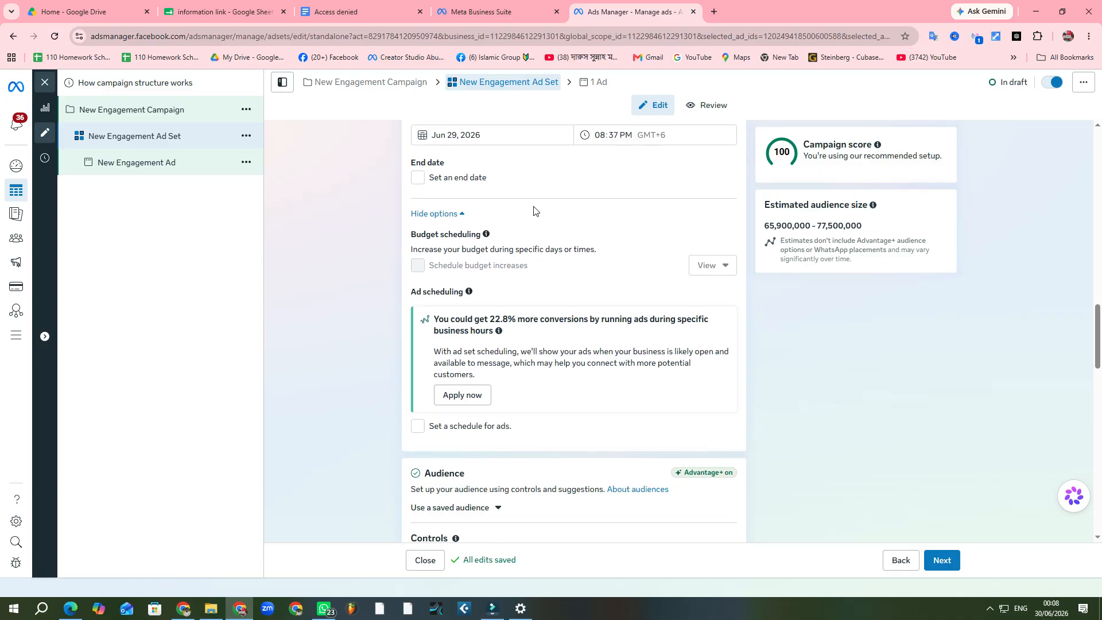
scroll(533, 211, up, 4)
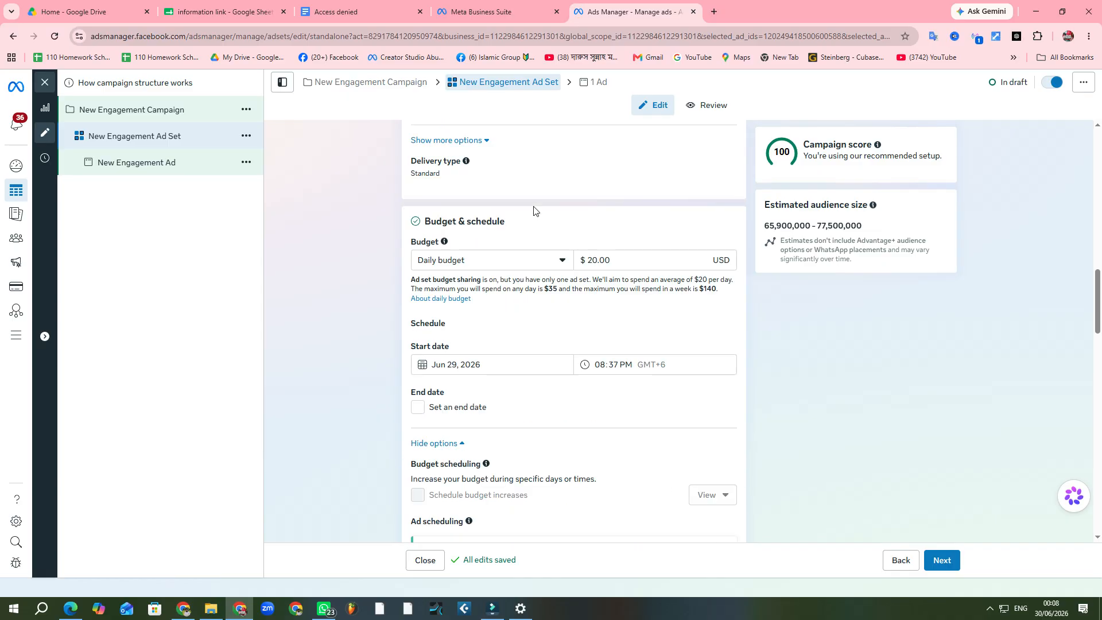
click(557, 262)
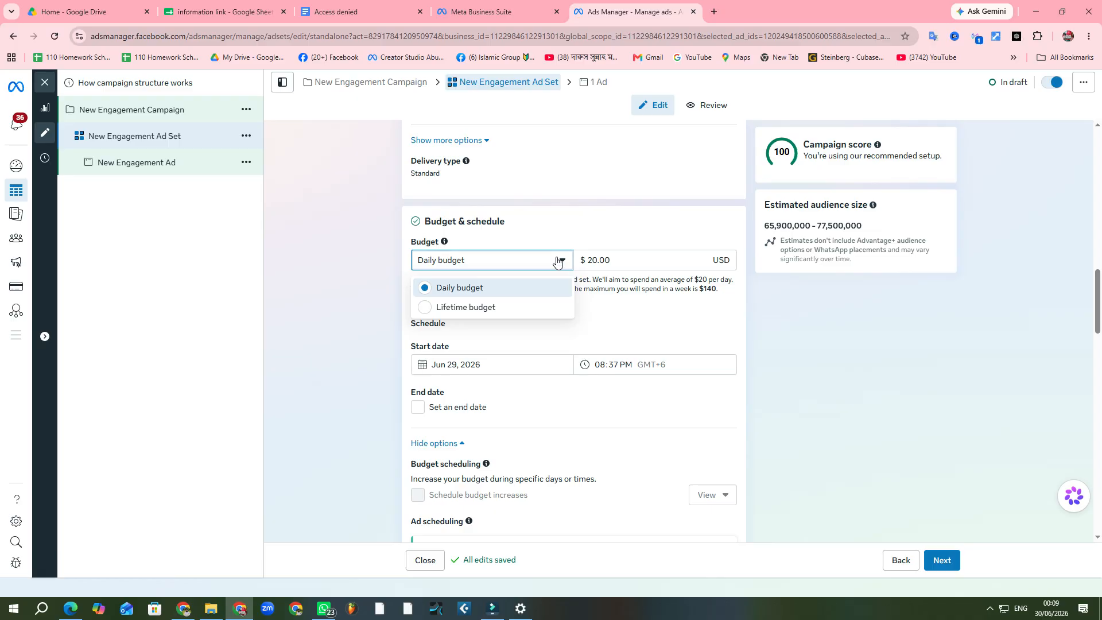
click(471, 289)
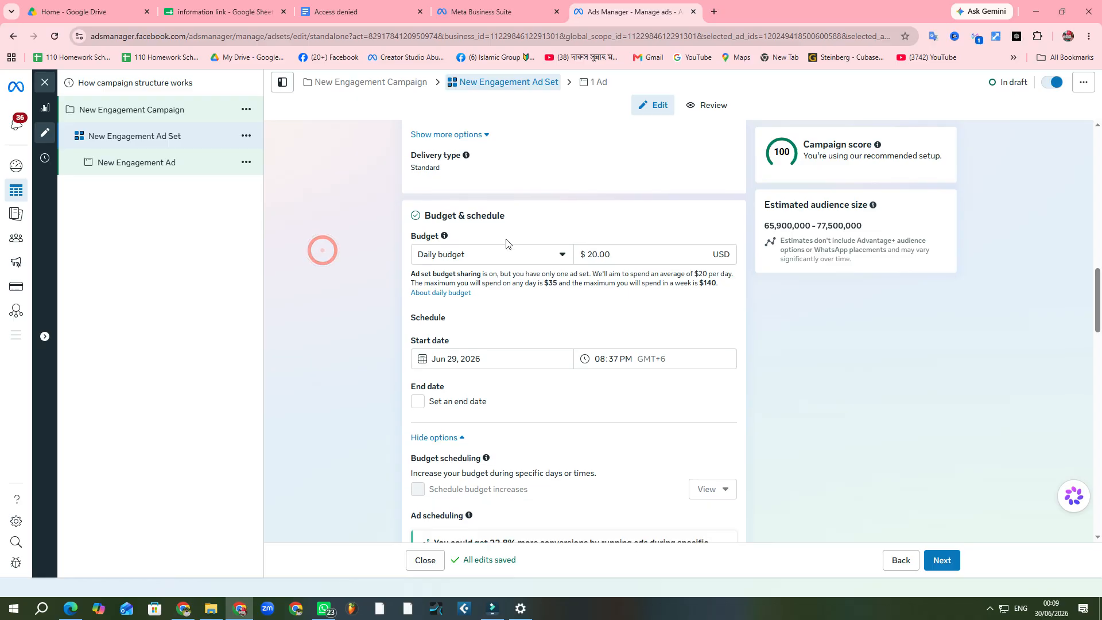
Review the ad set's messaging destinations, performance goal, value rules, budget, start and end dates, and ad scheduling options
scroll(505, 240, up, 5)
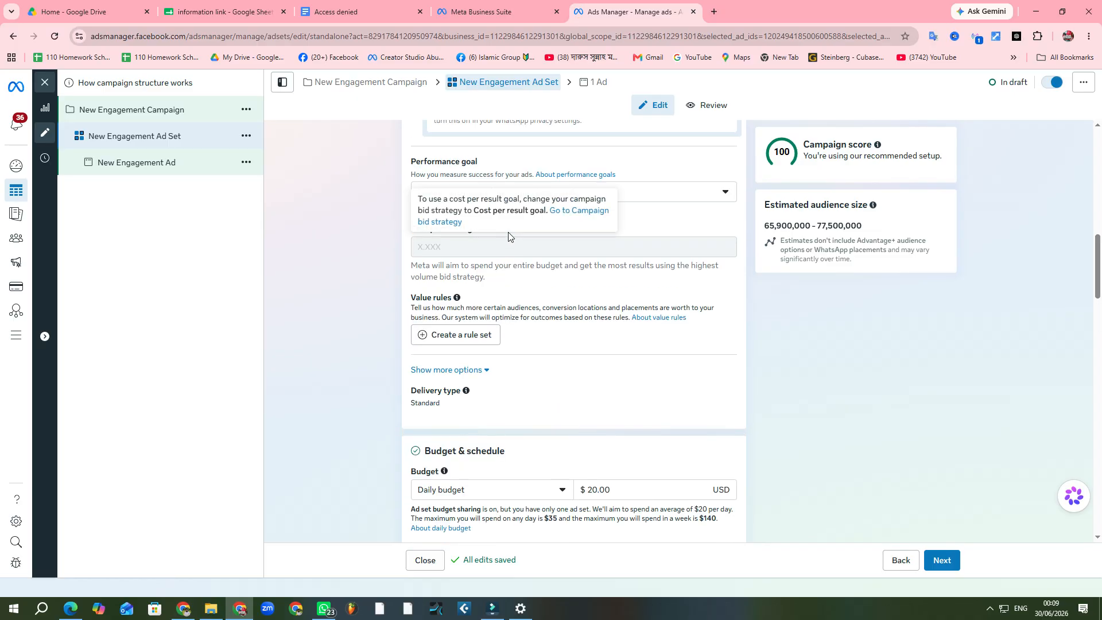
scroll(517, 230, up, 1)
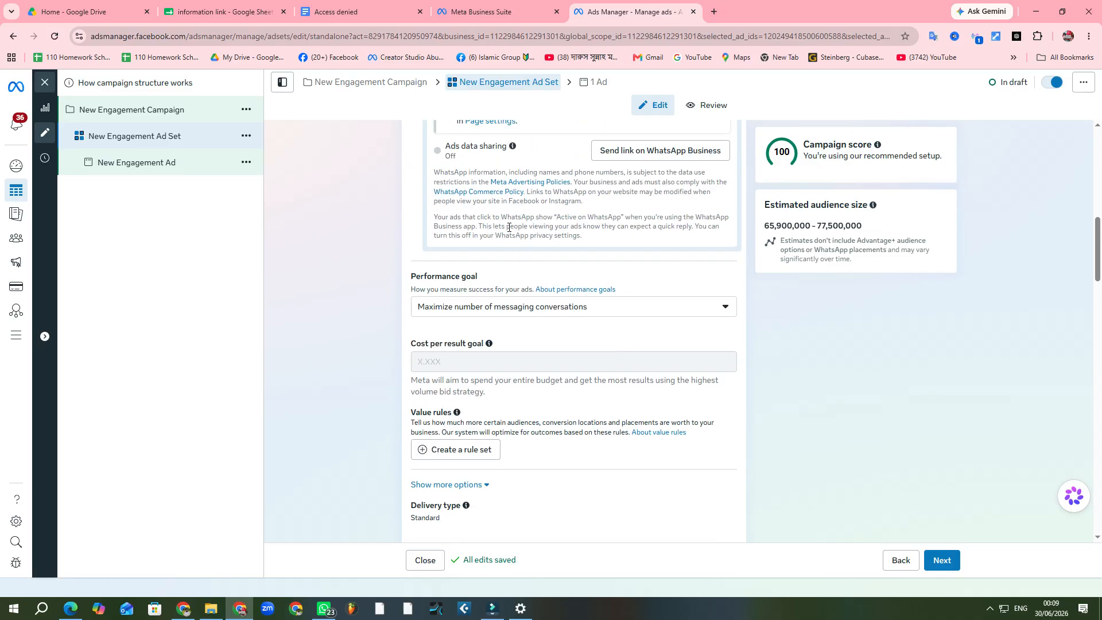
scroll(508, 228, down, 1)
scroll(507, 228, up, 3)
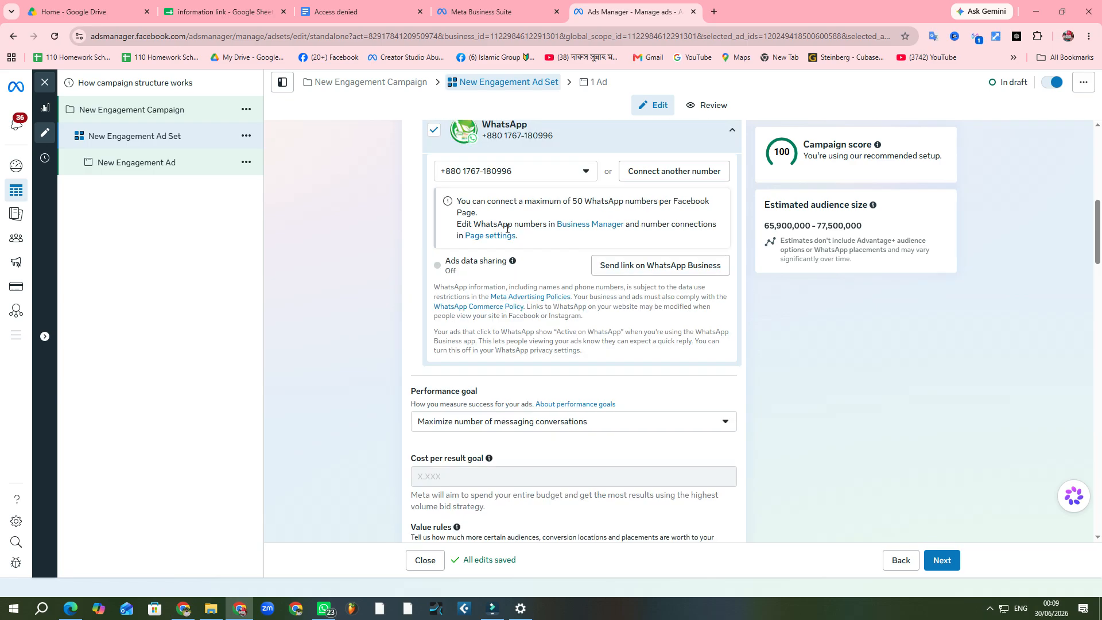
scroll(536, 230, up, 2)
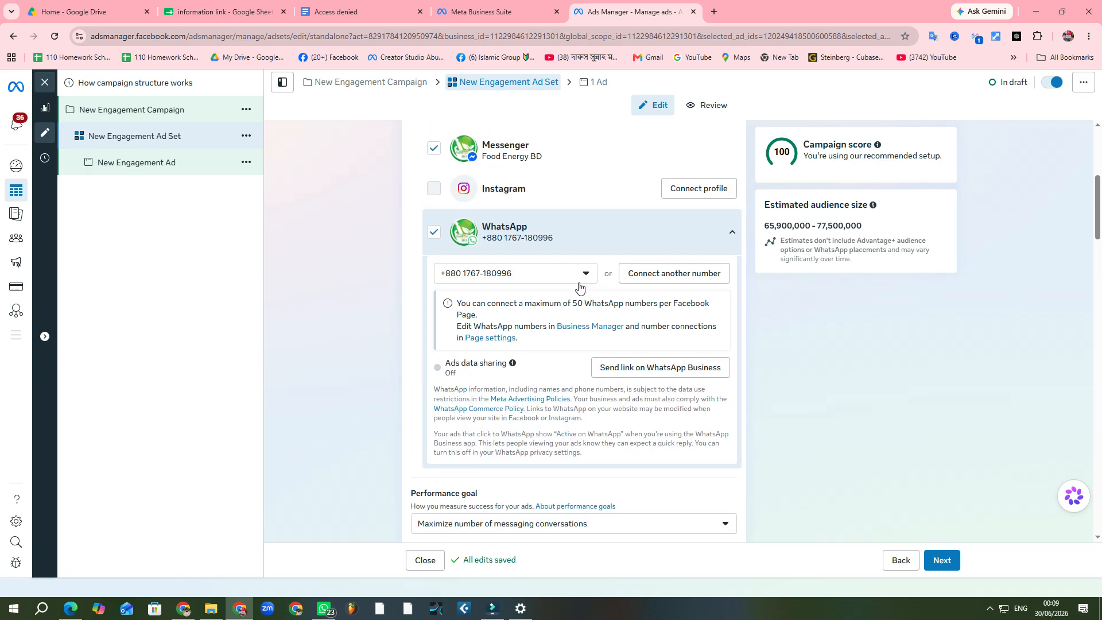
scroll(537, 360, down, 1)
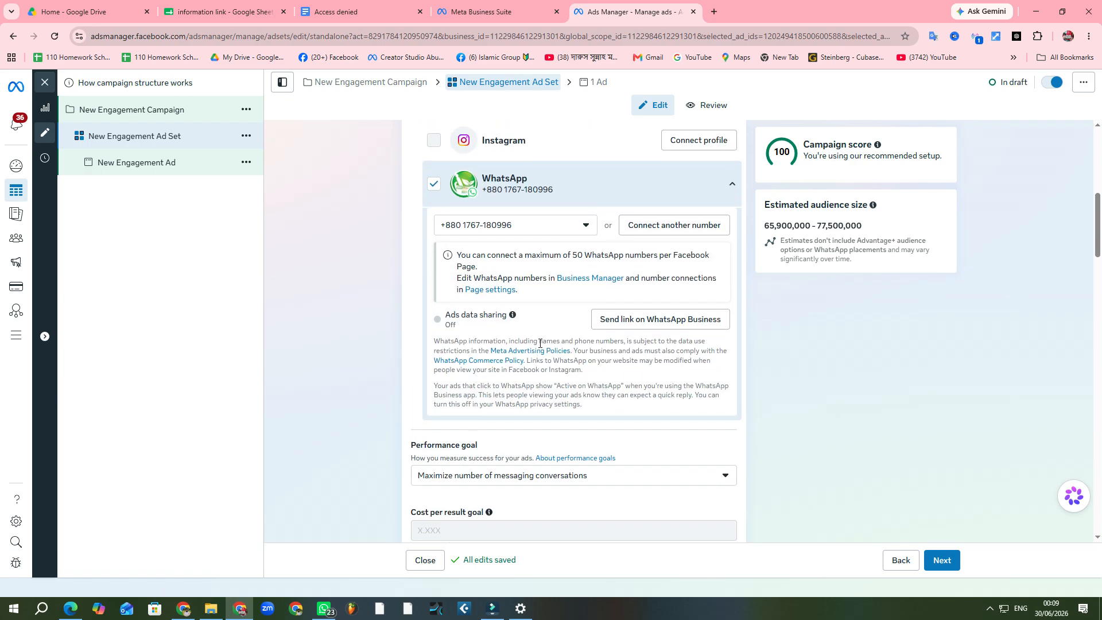
scroll(539, 345, down, 1)
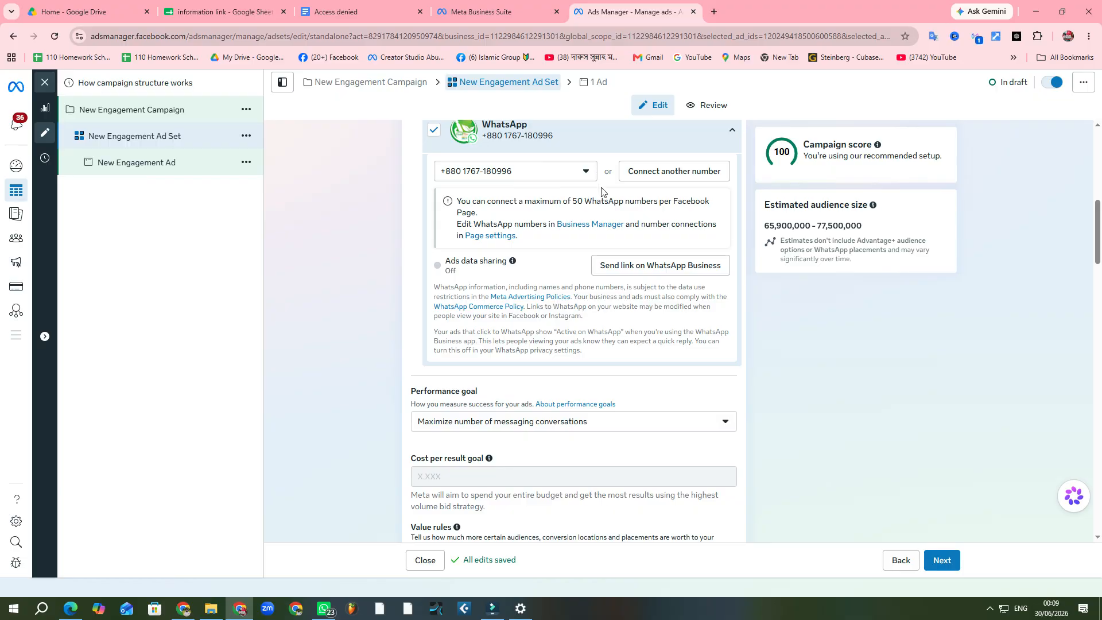
scroll(597, 430, up, 3)
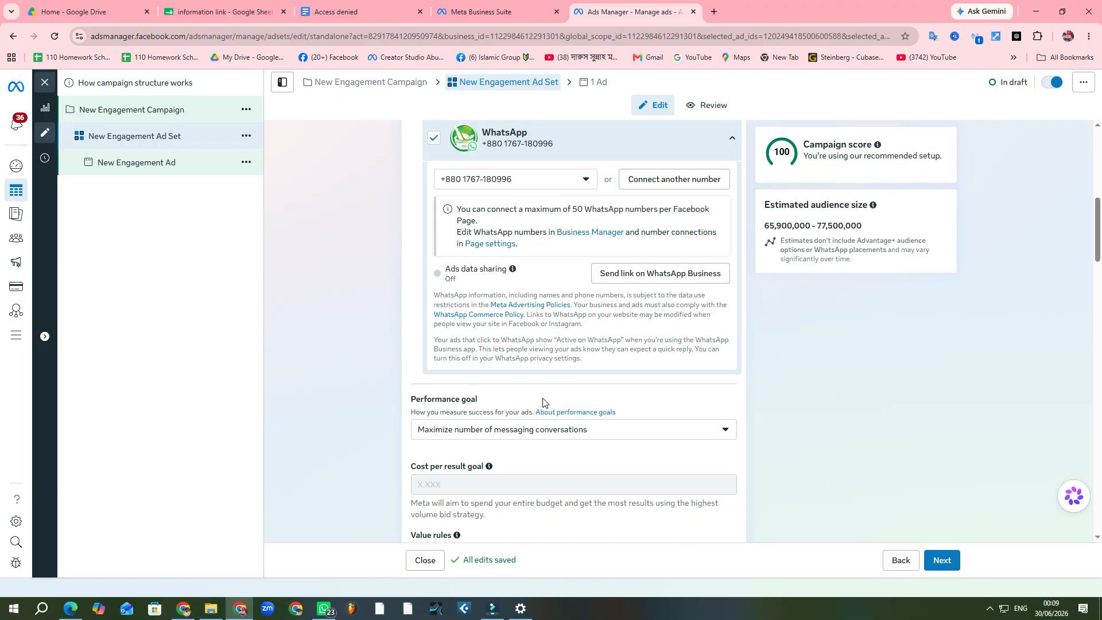
scroll(475, 382, down, 8)
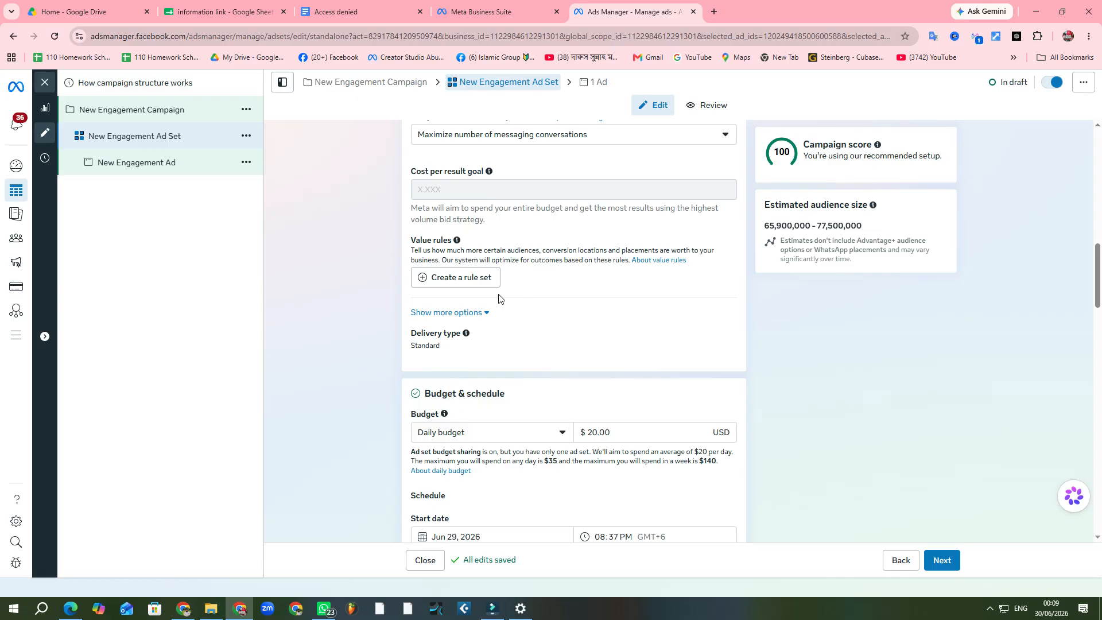
scroll(498, 298, down, 5)
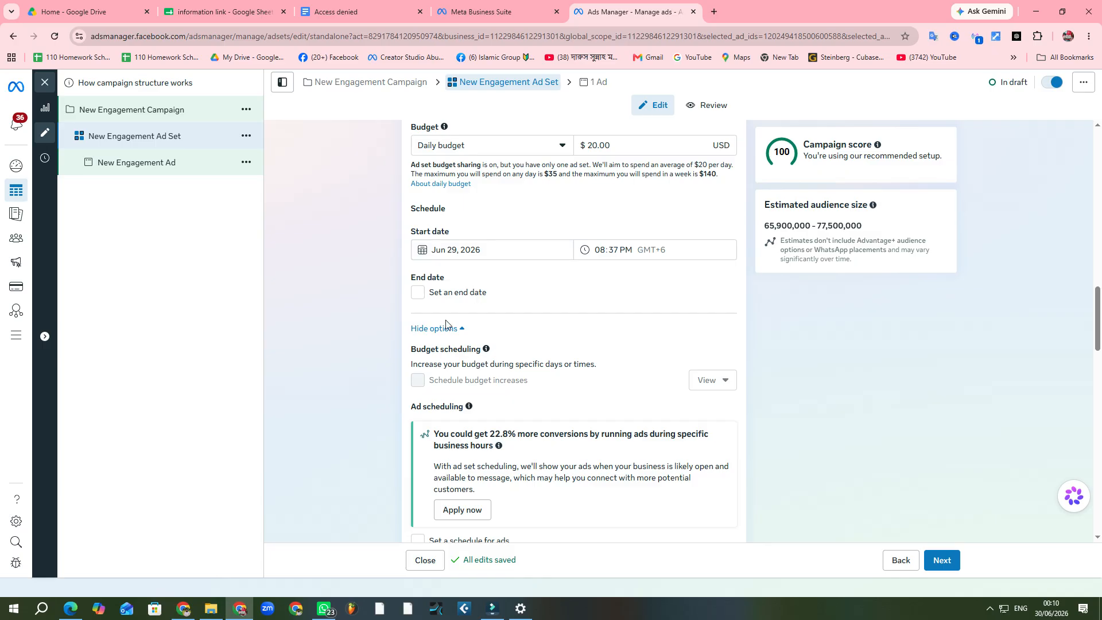
scroll(435, 301, down, 1)
scroll(435, 301, up, 1)
scroll(466, 333, down, 2)
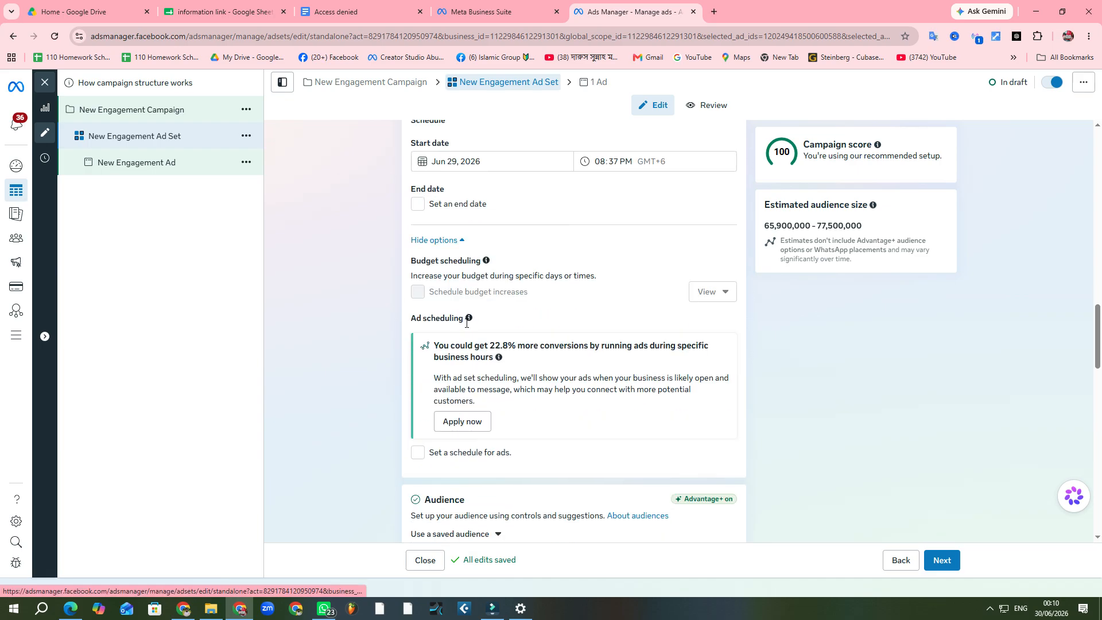
scroll(470, 316, up, 1)
Set the minimum age in the ad set's audience controls to 25
scroll(469, 318, down, 5)
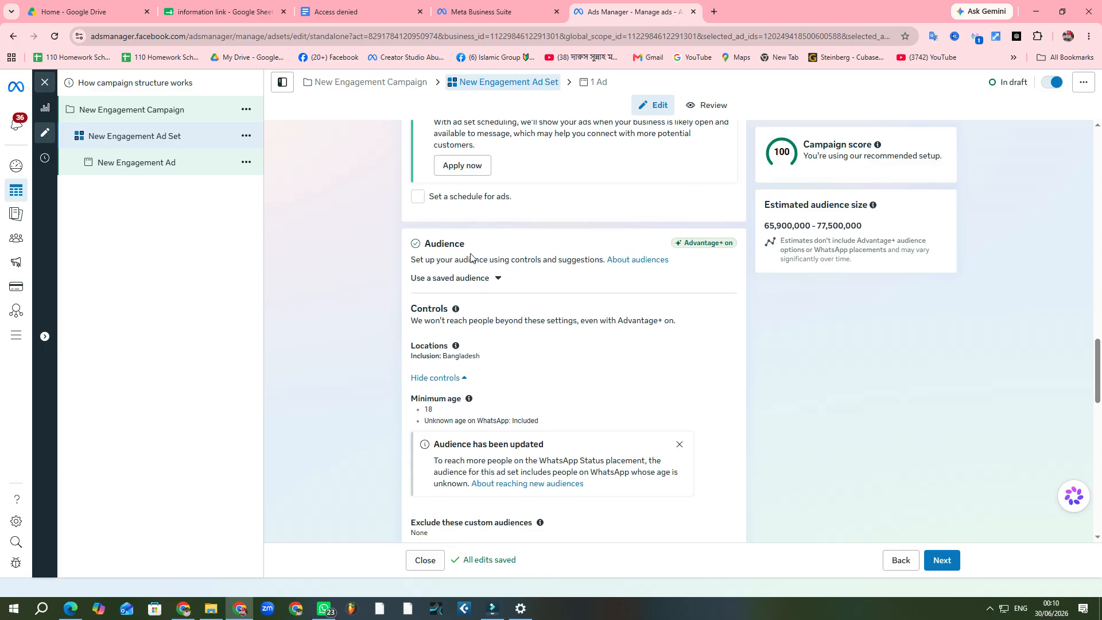
scroll(471, 258, down, 2)
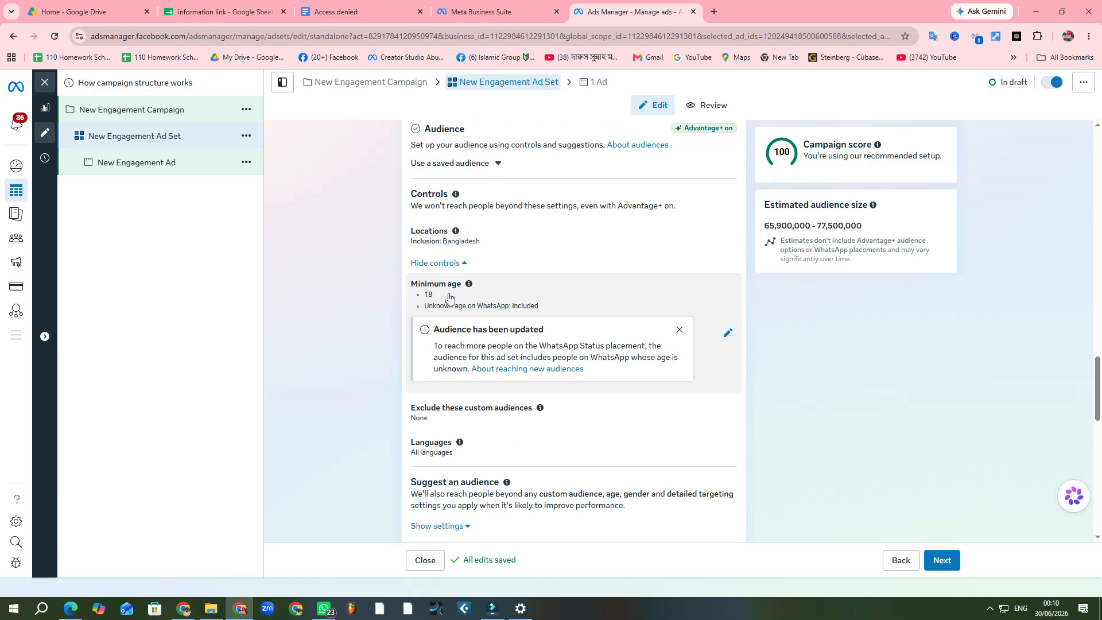
click(728, 331)
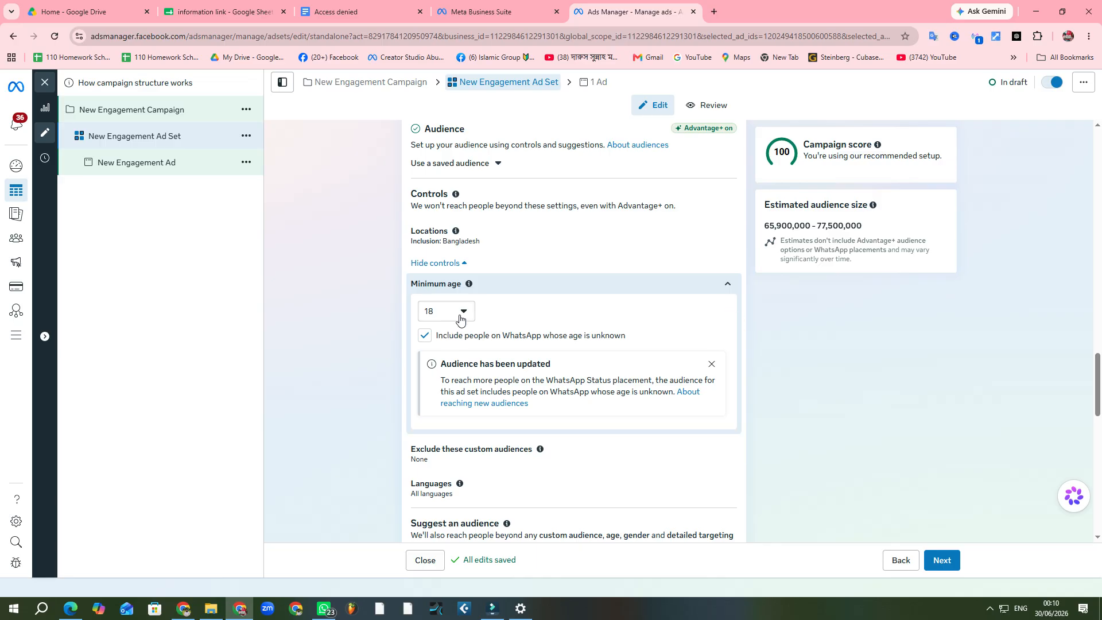
click(460, 320)
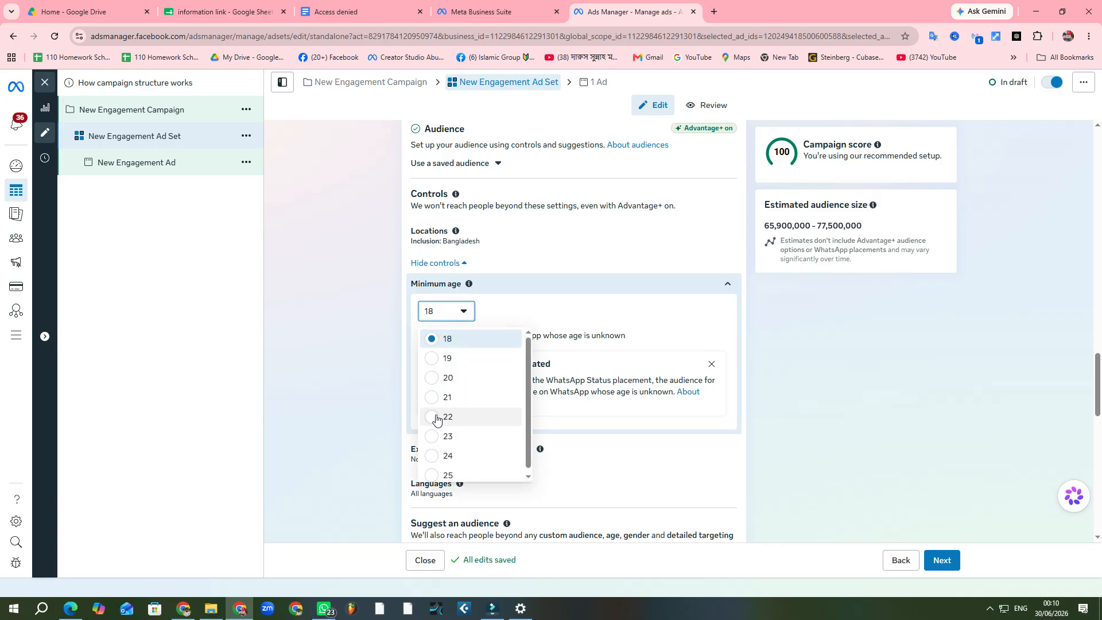
click(431, 471)
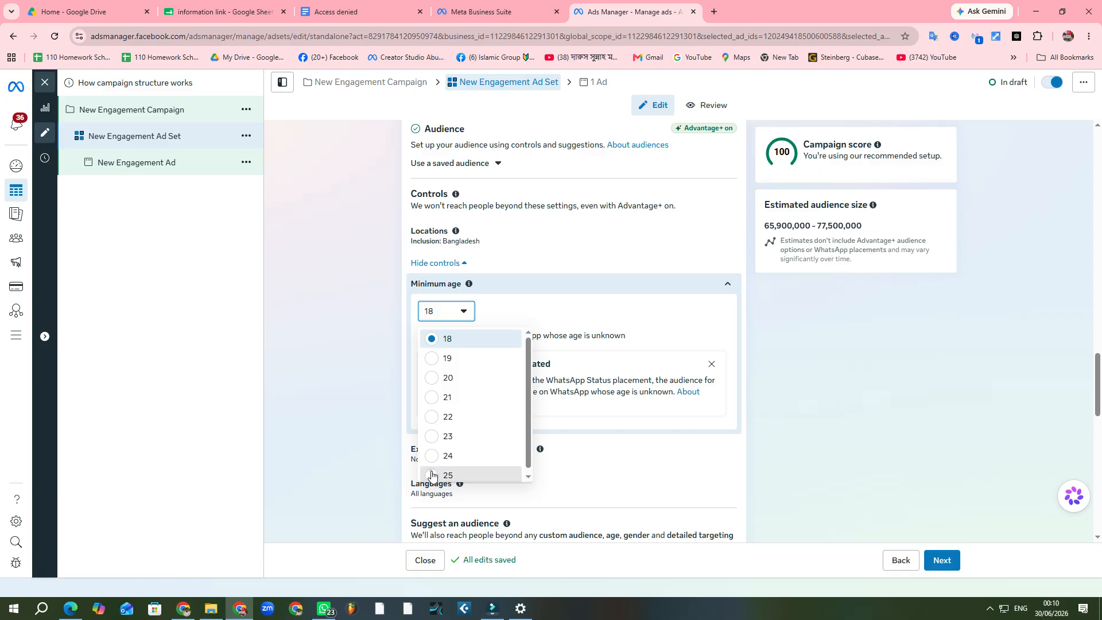
click(363, 379)
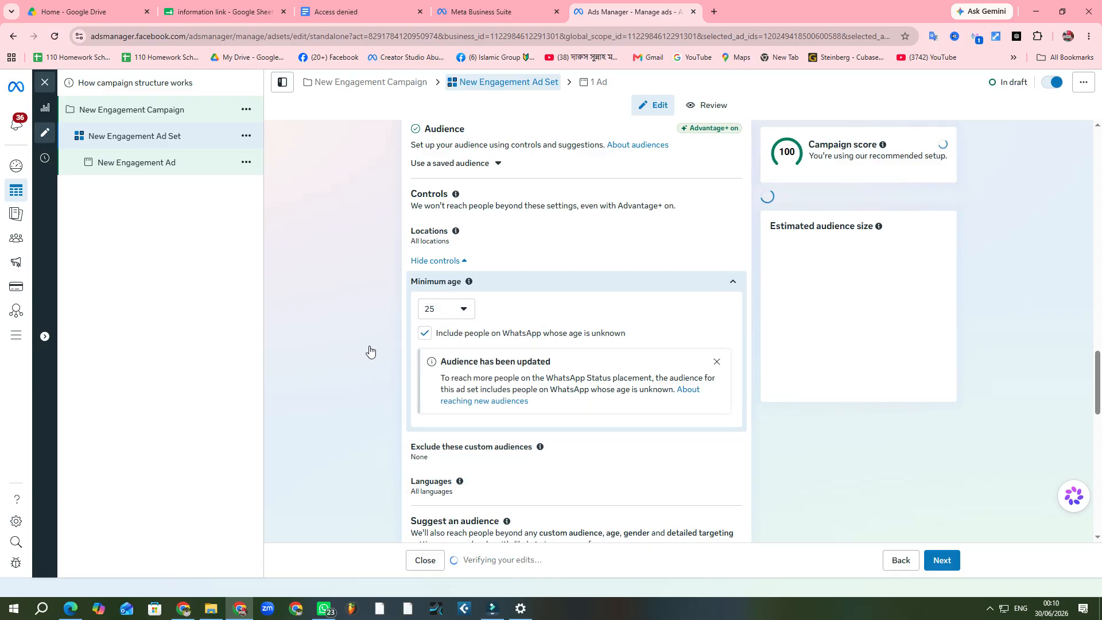
Show the Suggest an audience settings and set the lower limit of the suggested age range to 30
scroll(369, 350, down, 3)
scroll(514, 365, down, 3)
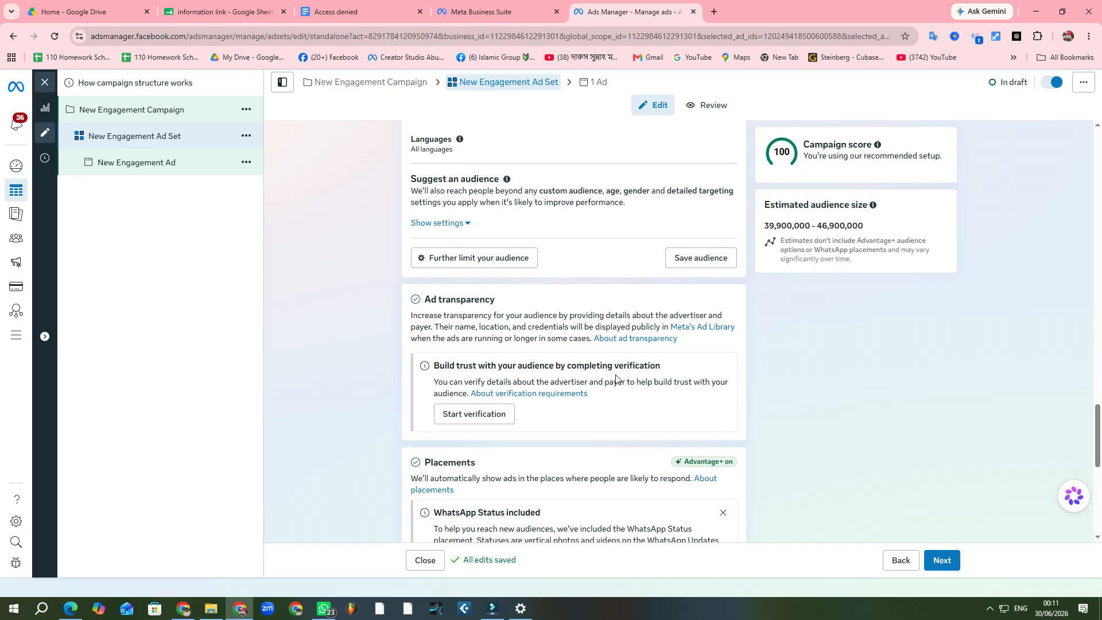
scroll(615, 378, down, 3)
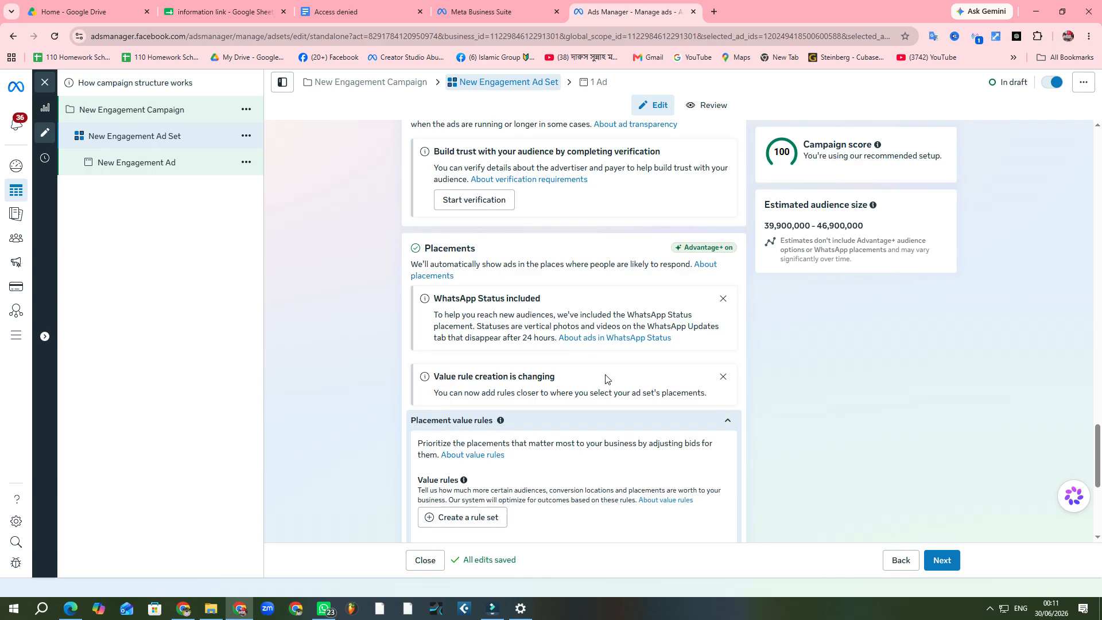
scroll(605, 379, up, 2)
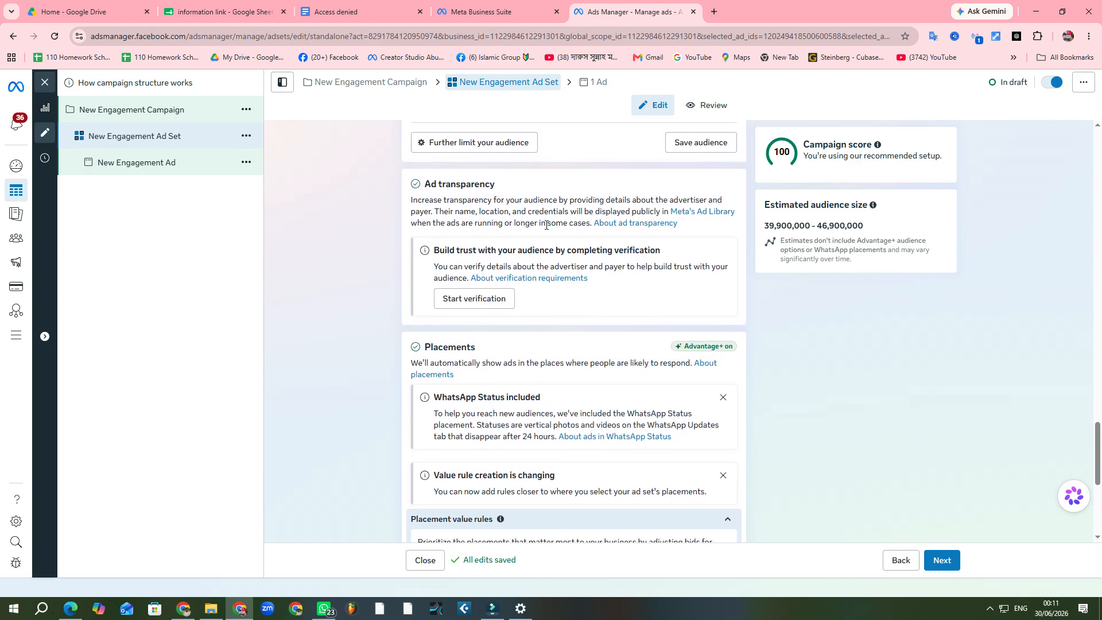
scroll(524, 207, up, 1)
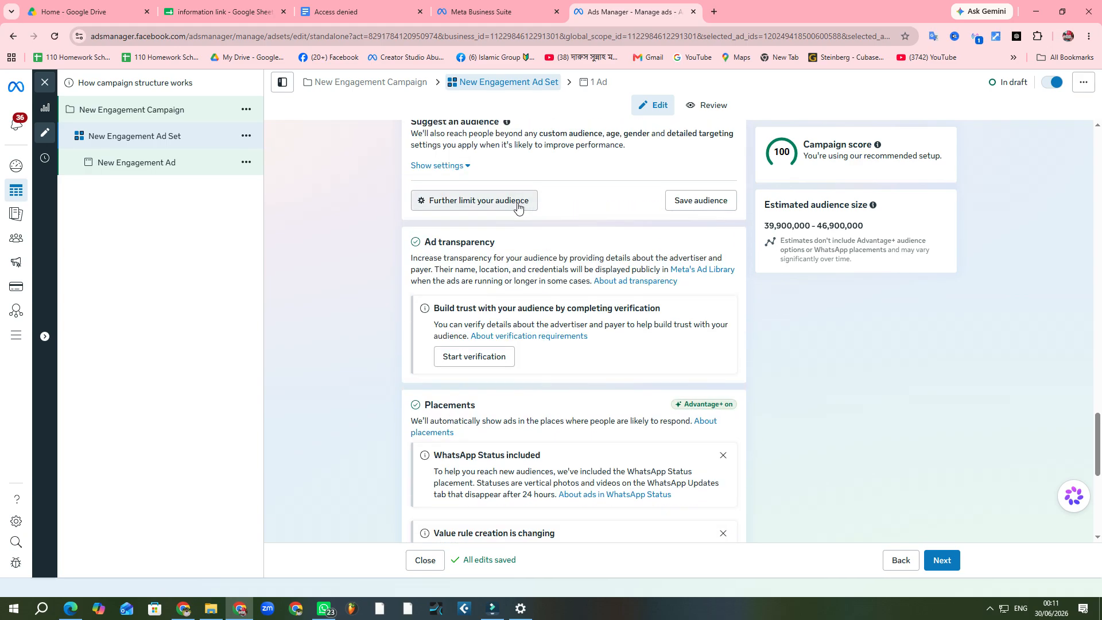
click(444, 166)
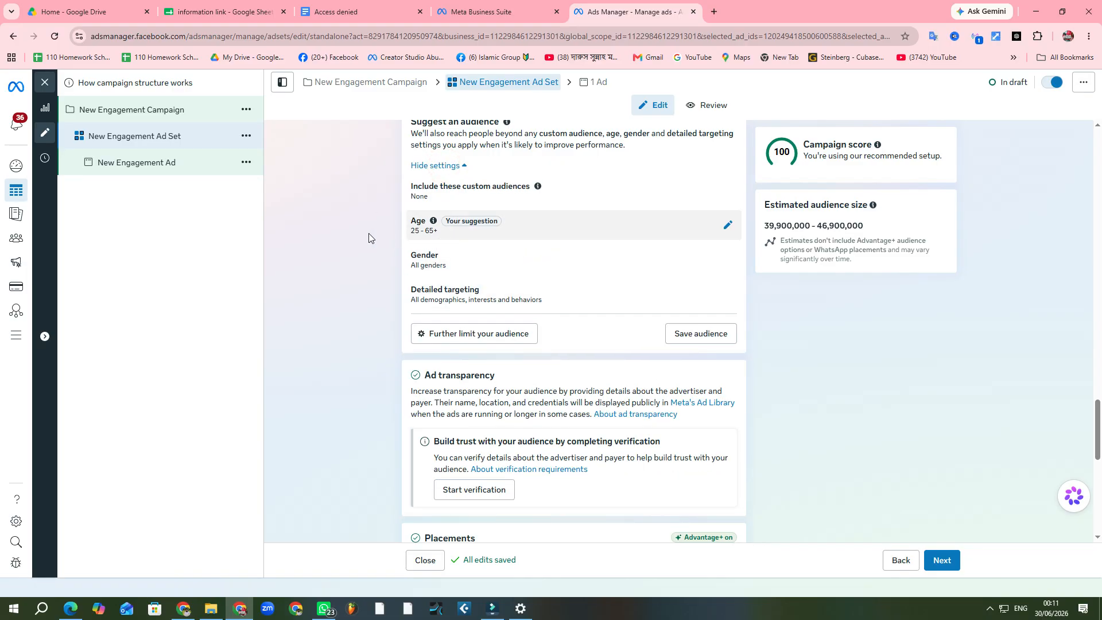
click(730, 225)
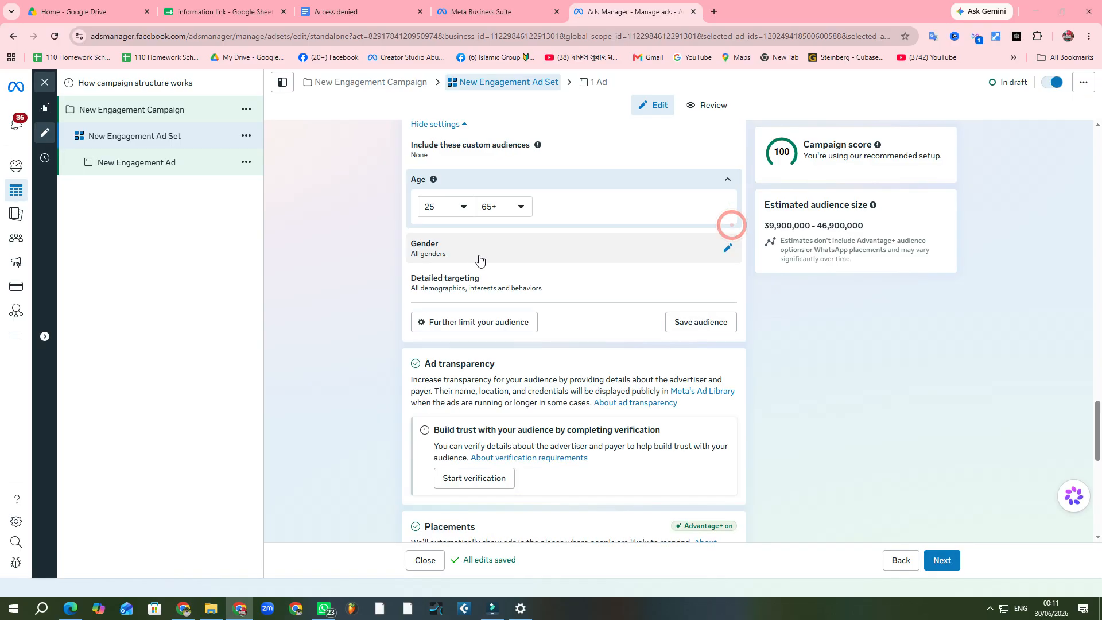
click(459, 208)
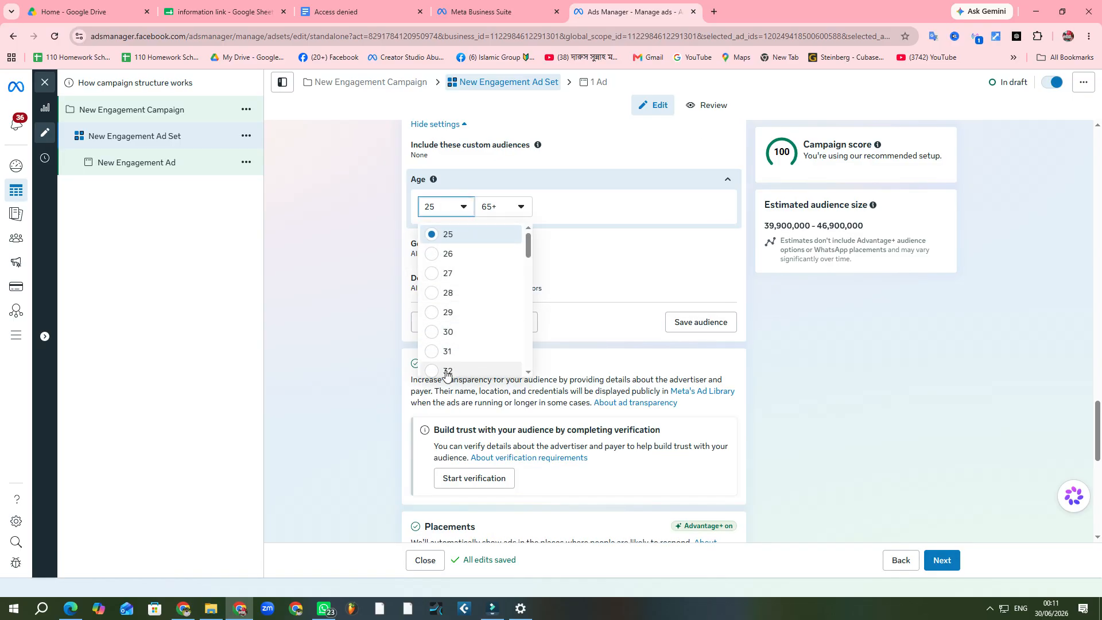
click(430, 339)
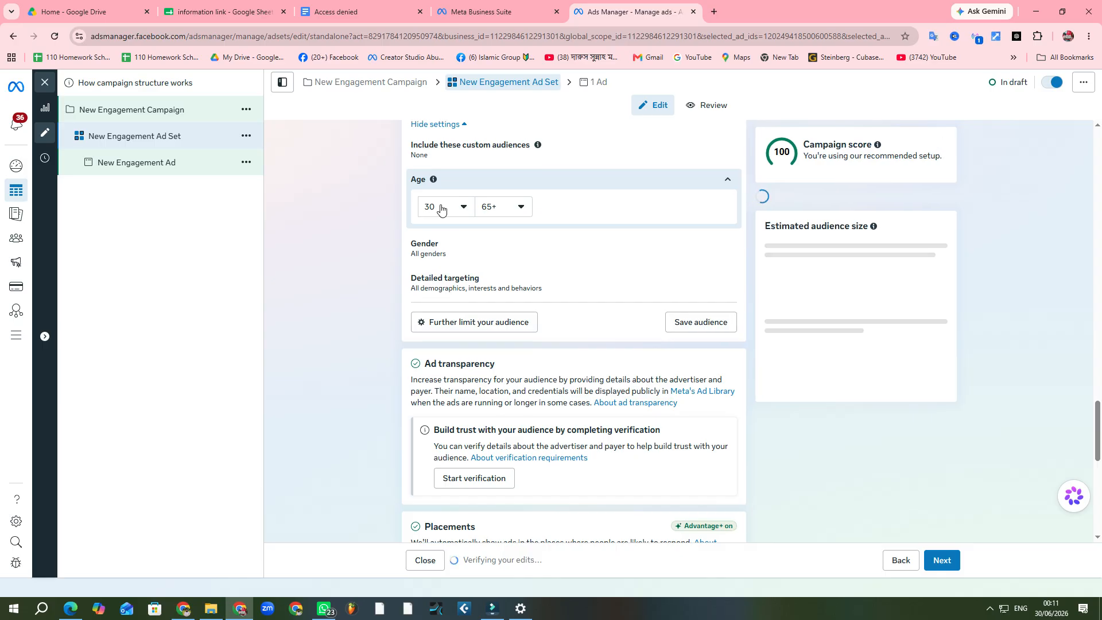
Set the upper limit of the suggested audience's age range to 50
scroll(591, 245, down, 1)
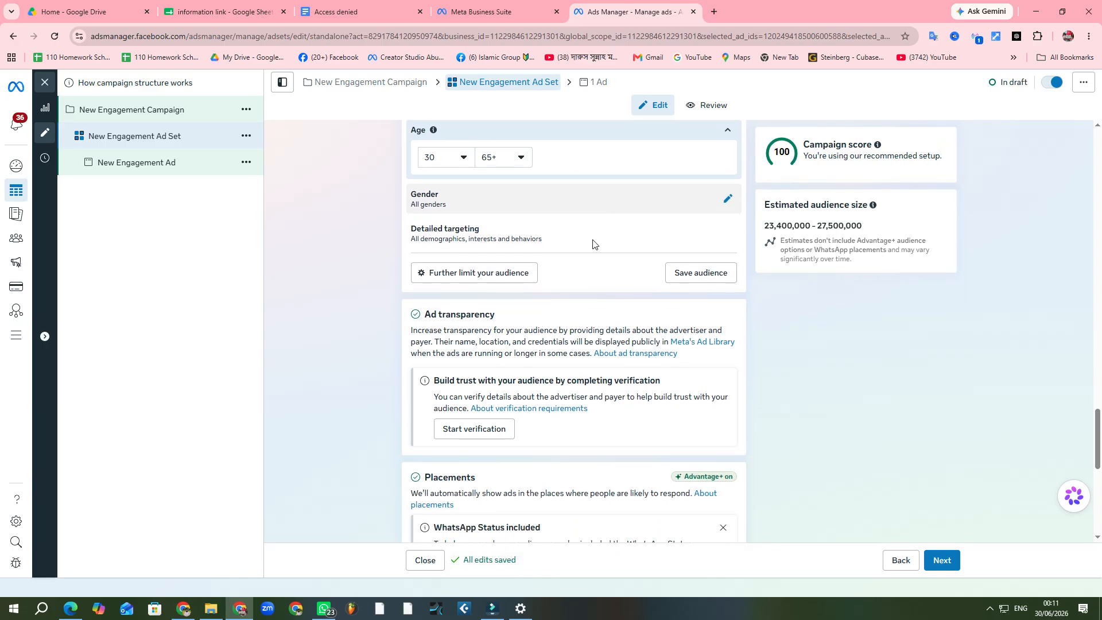
click(515, 150)
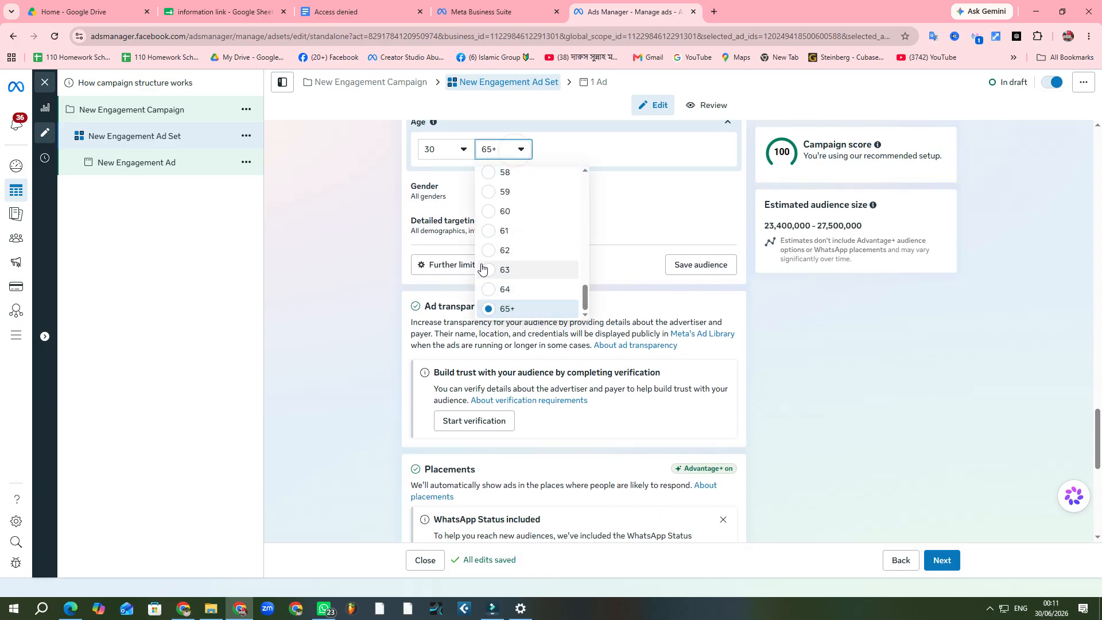
scroll(499, 206, up, 4)
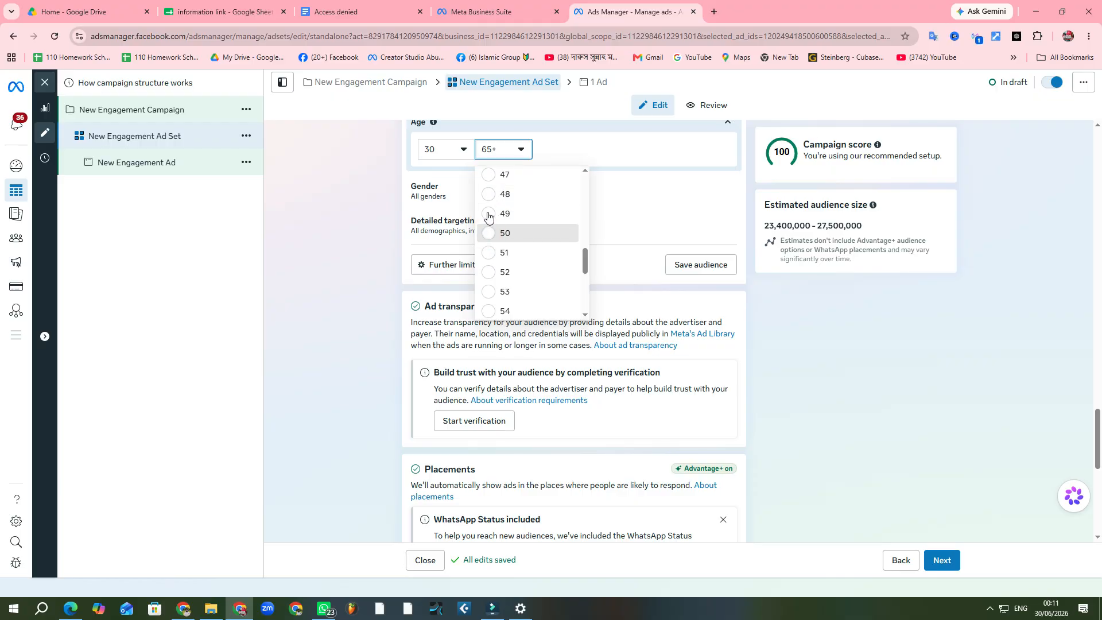
click(488, 229)
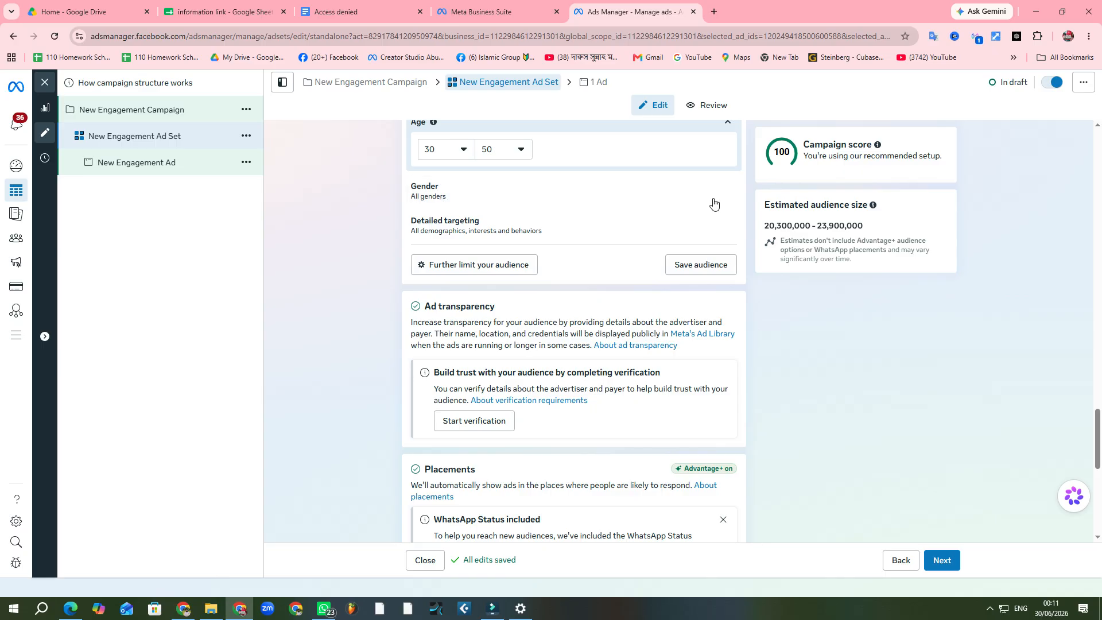
Examine the suggested audience's gender options and the list of interests offered under detailed targeting
click(732, 193)
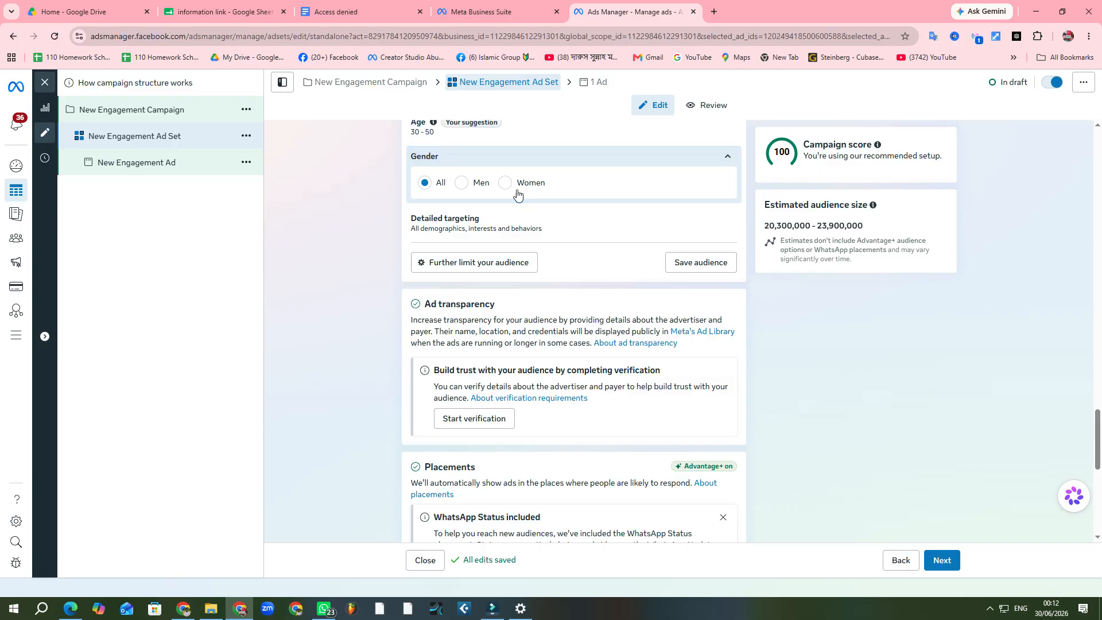
scroll(546, 308, up, 3)
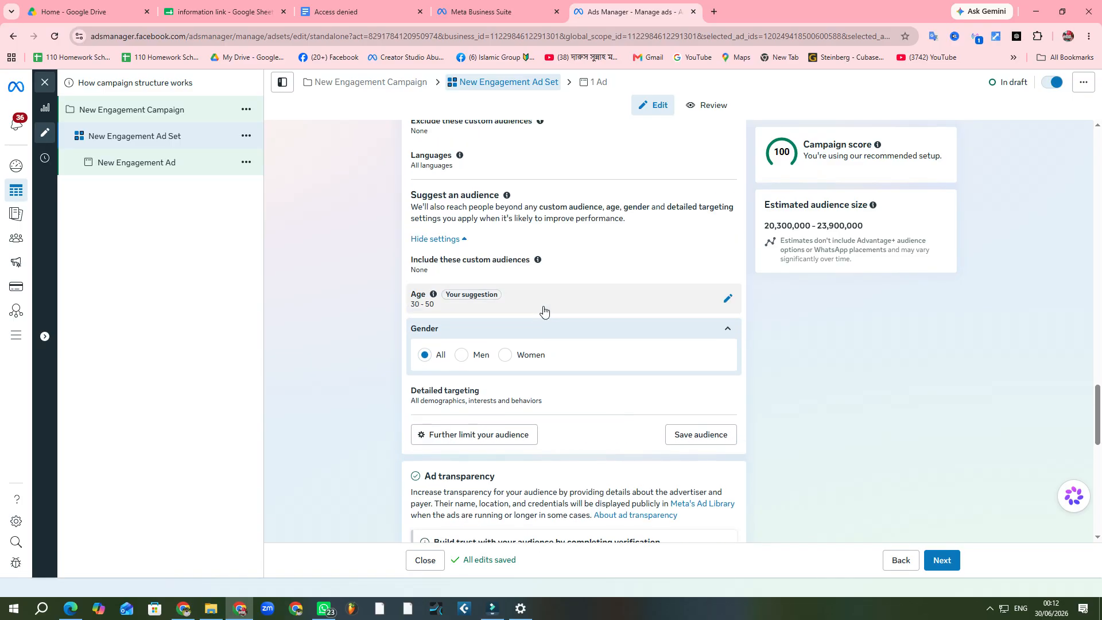
scroll(544, 310, down, 2)
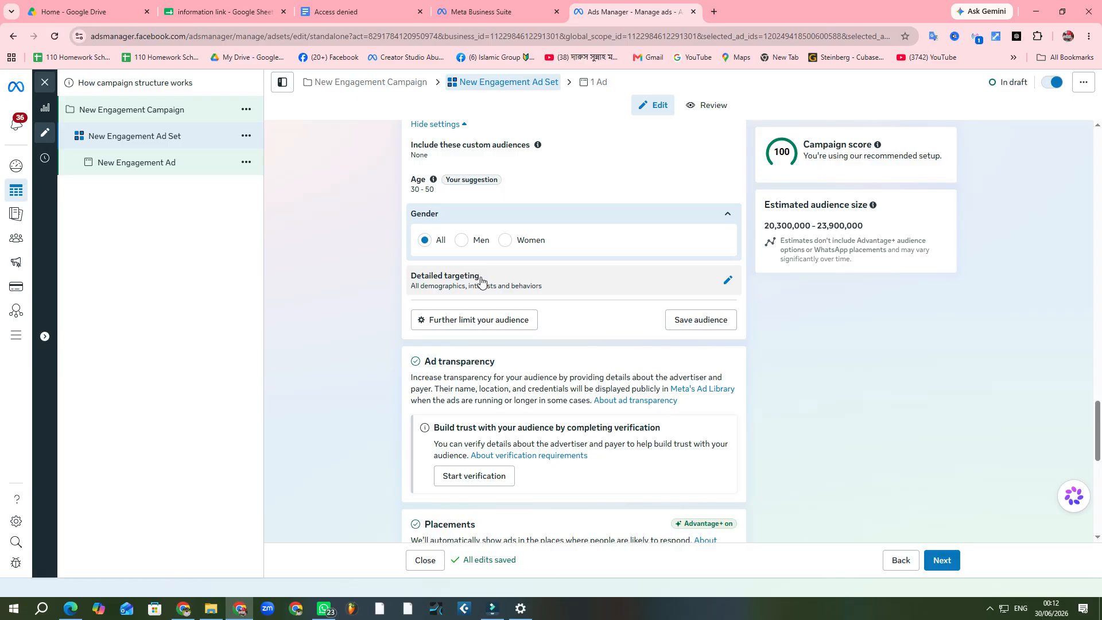
click(728, 278)
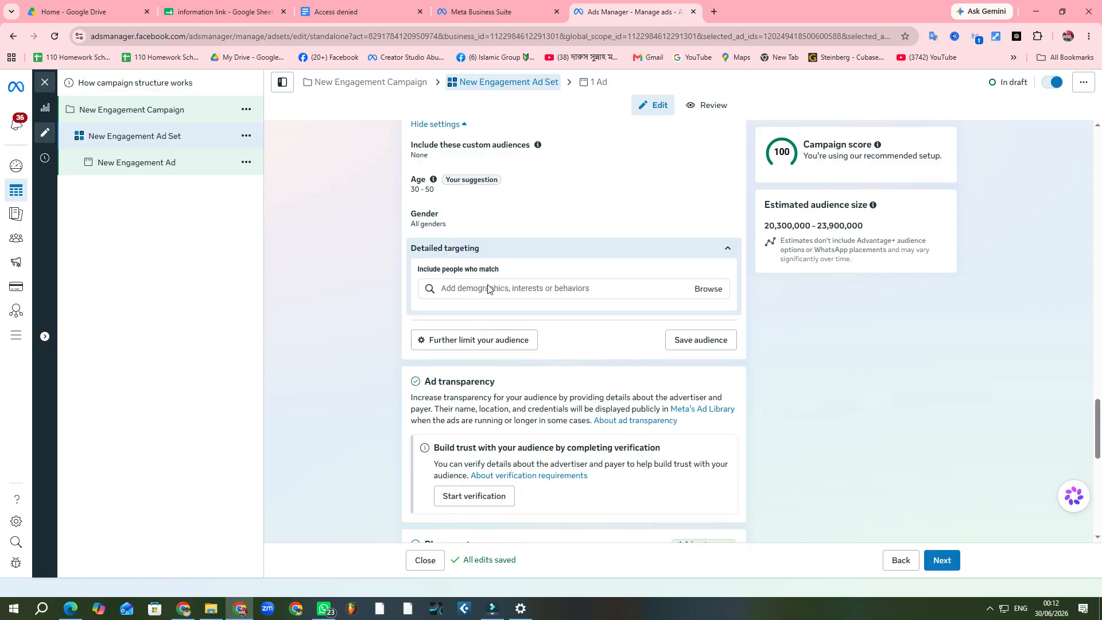
click(602, 289)
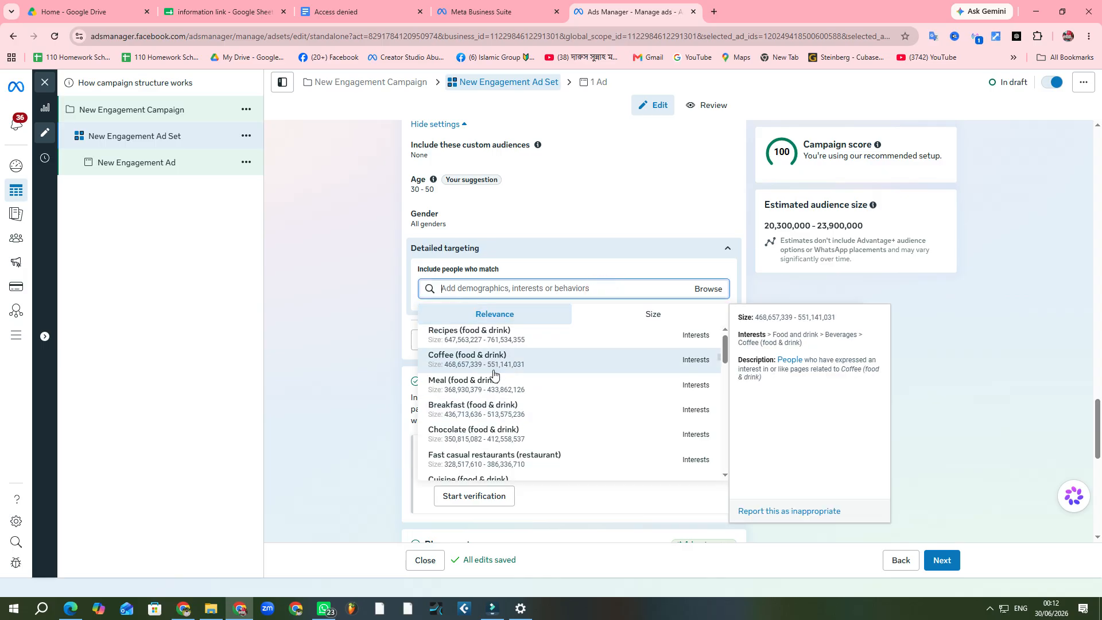
scroll(497, 367, down, 1)
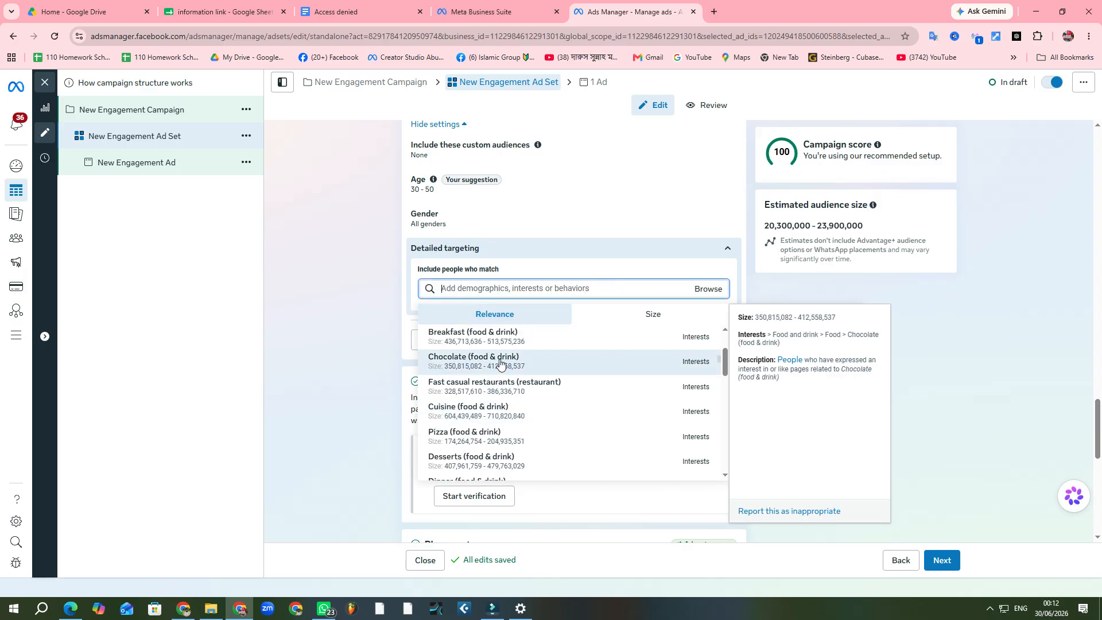
scroll(502, 381, down, 2)
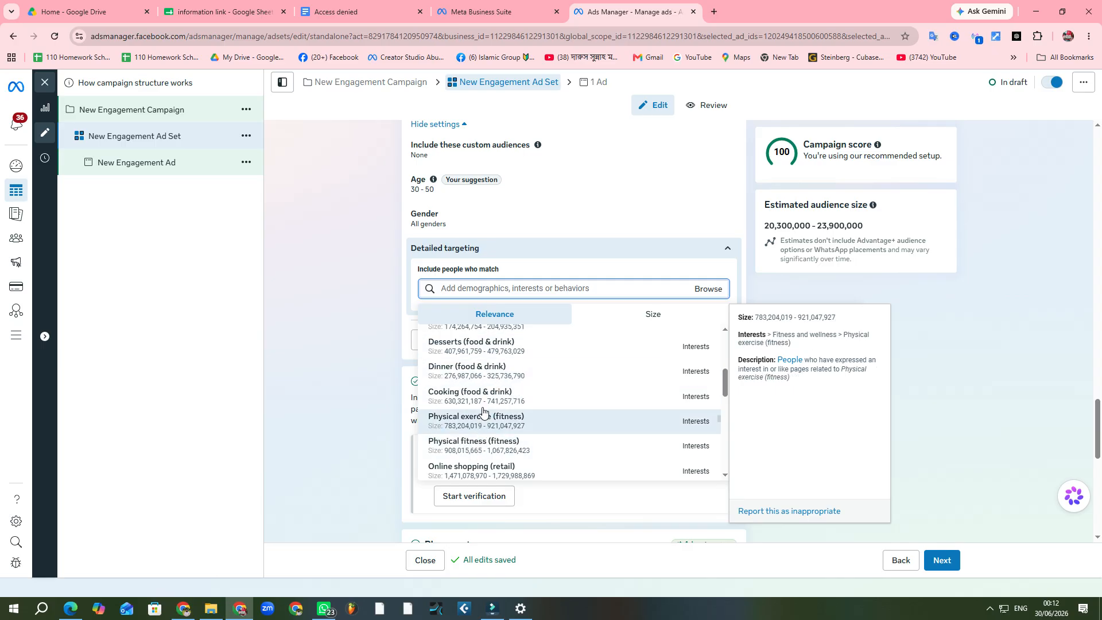
scroll(483, 410, down, 2)
scroll(606, 196, down, 1)
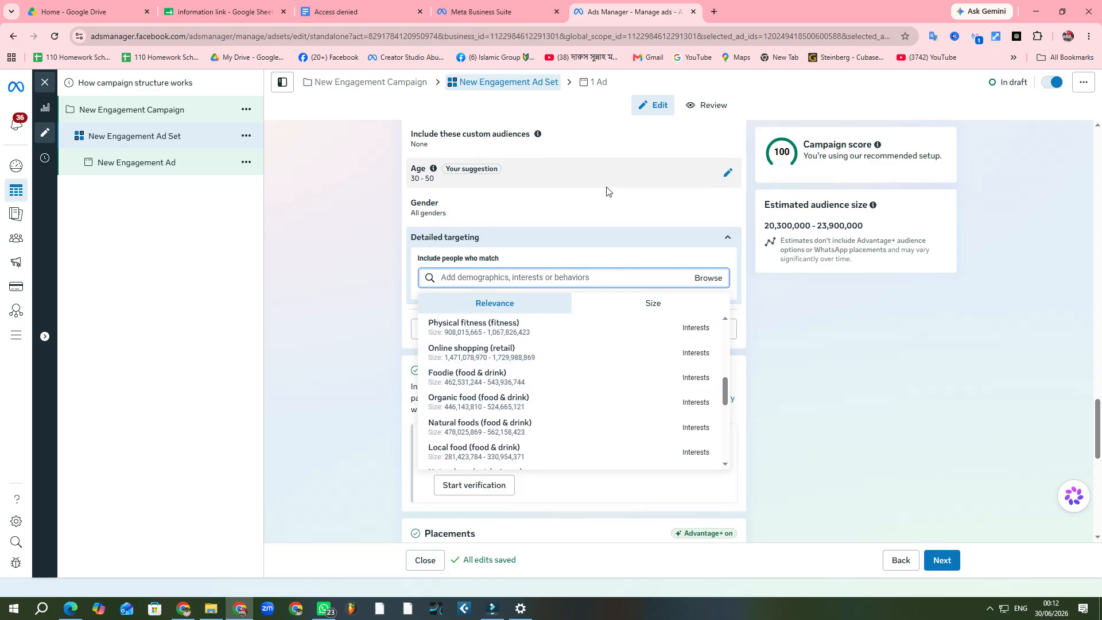
Exclude Rangpur Division, Bangladesh from the locations in the ad set's audience controls
scroll(607, 192, up, 1)
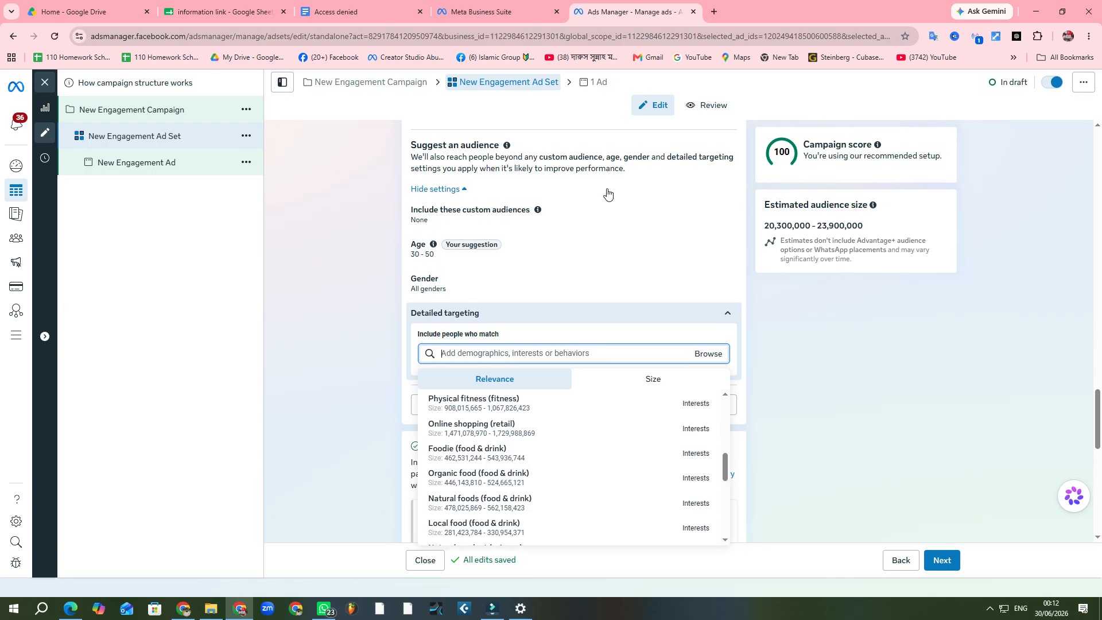
scroll(608, 196, up, 2)
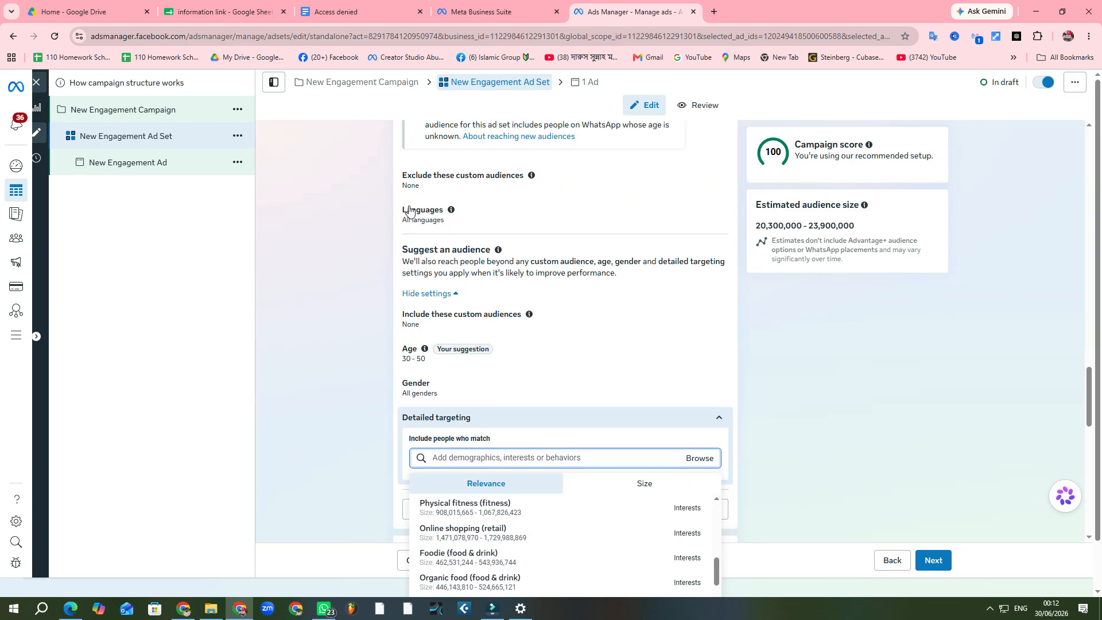
scroll(409, 213, up, 2)
scroll(577, 207, up, 2)
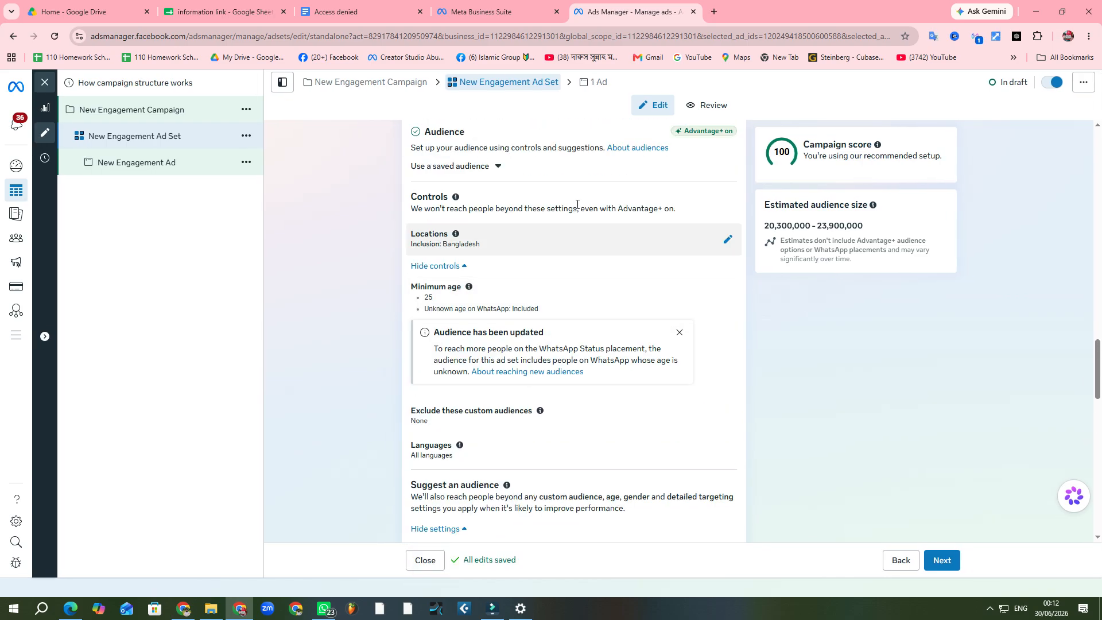
scroll(578, 204, up, 1)
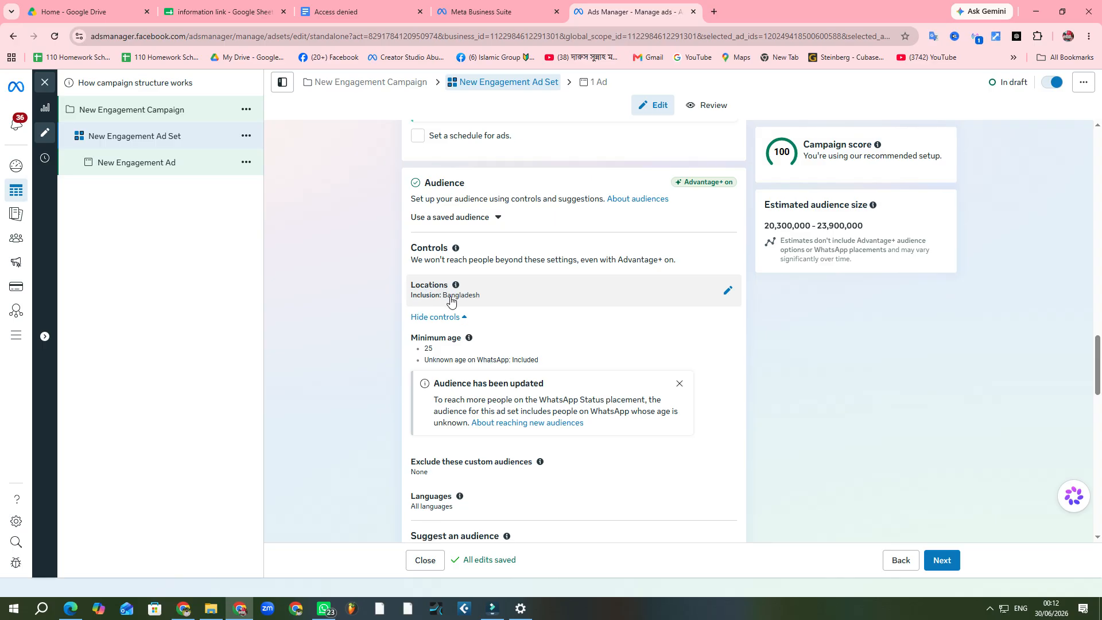
scroll(451, 299, down, 1)
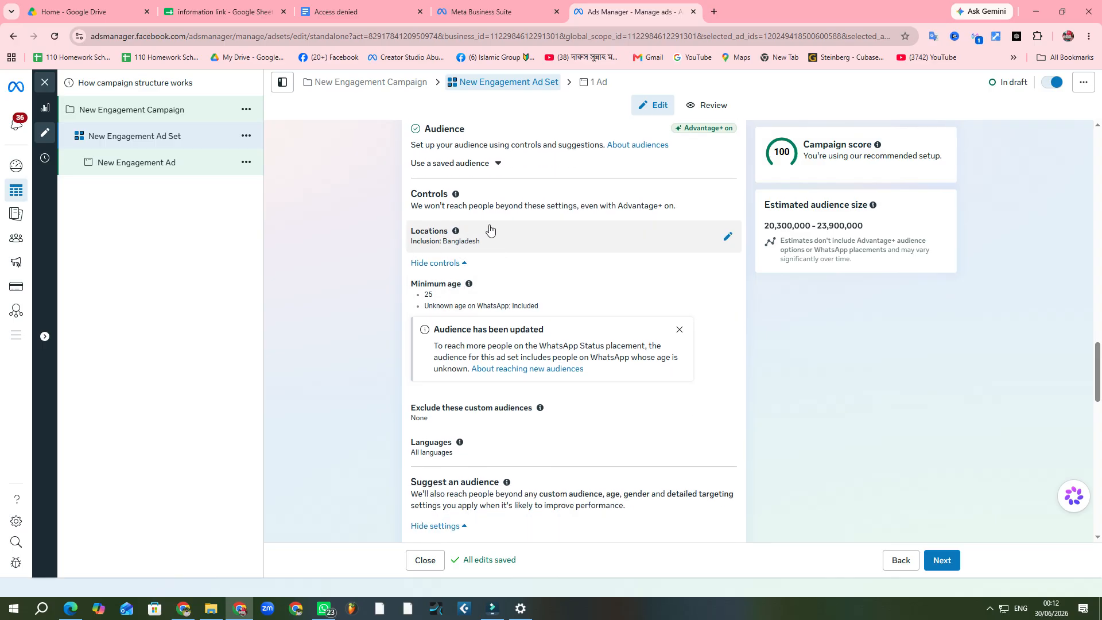
click(728, 237)
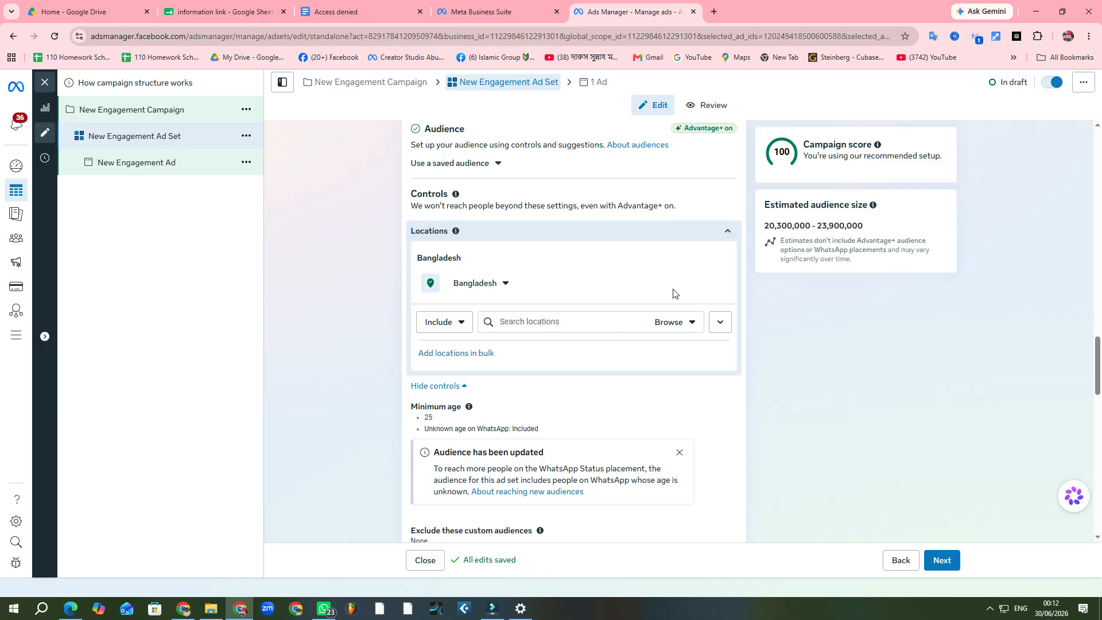
click(581, 324)
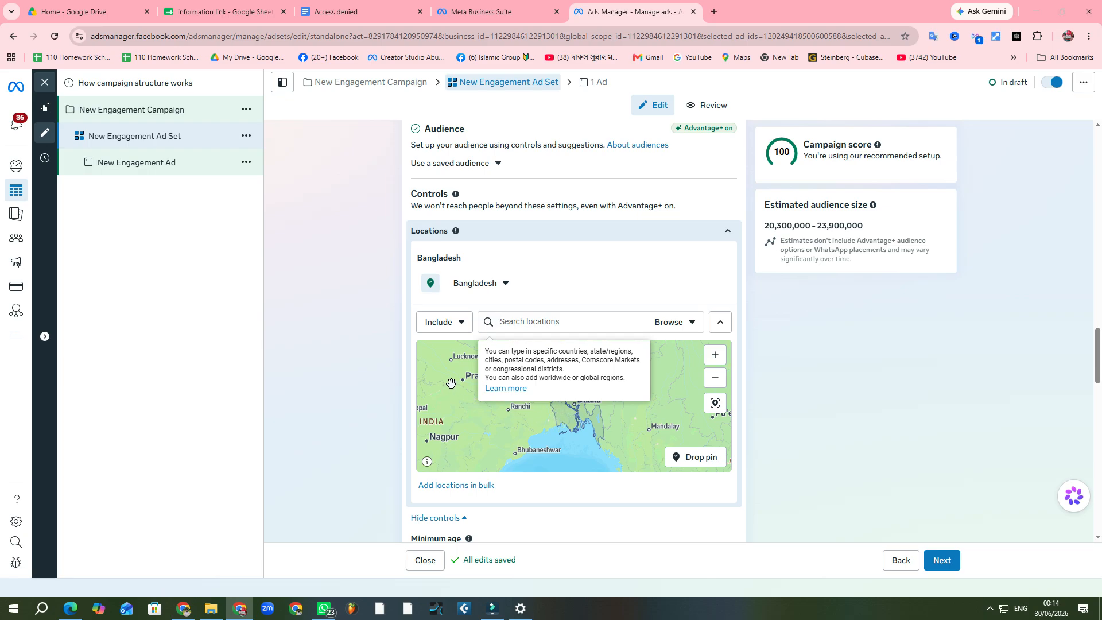
click(453, 323)
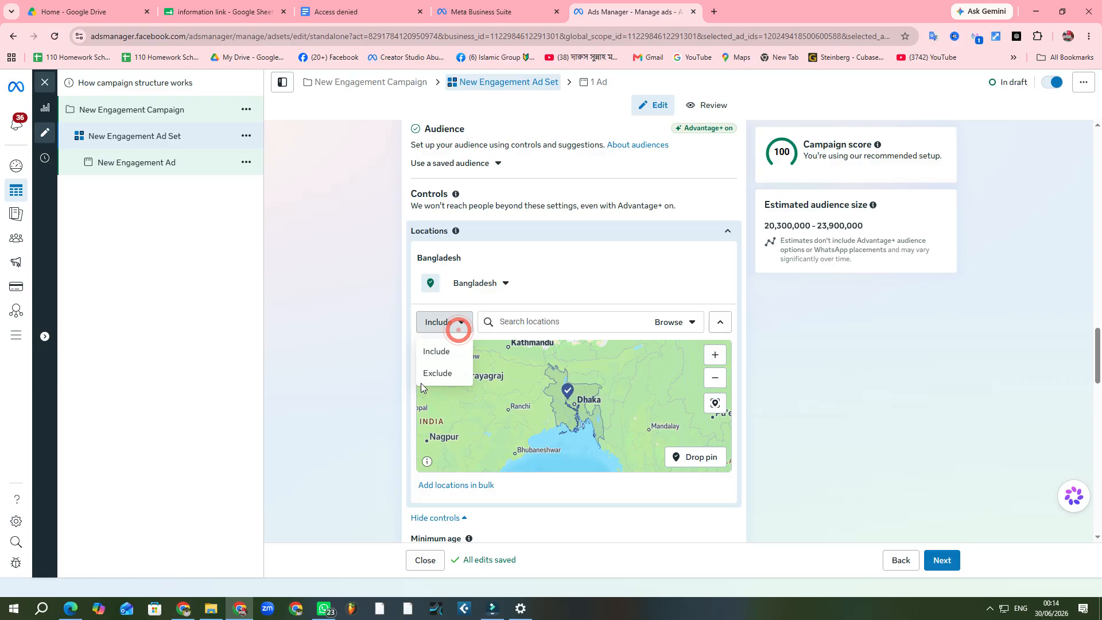
click(451, 374)
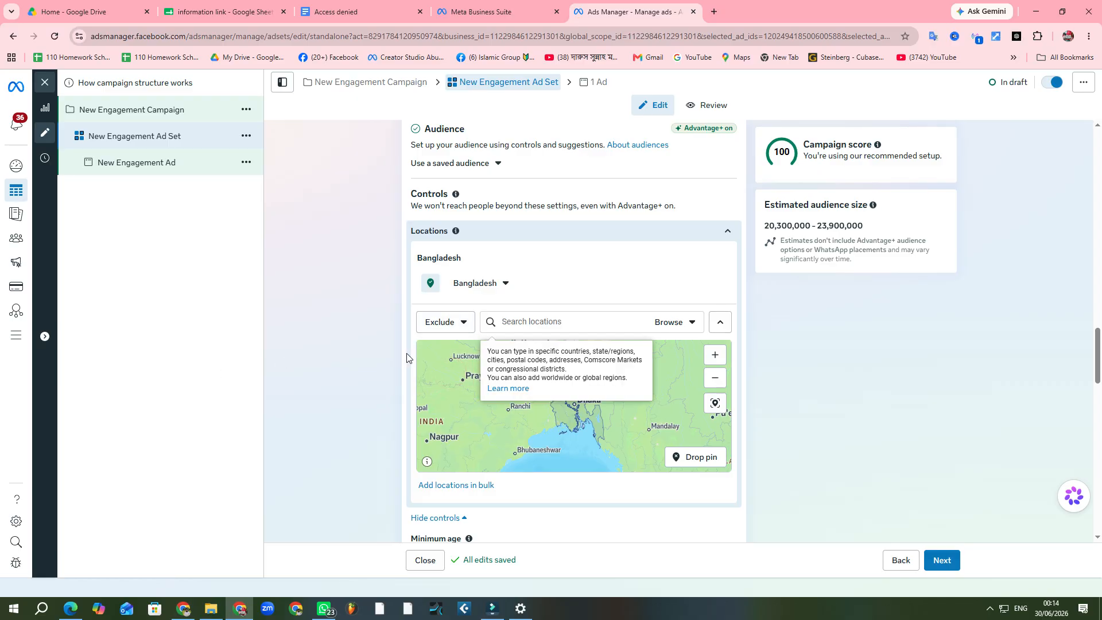
click(514, 324)
text(ra)
text(mp)
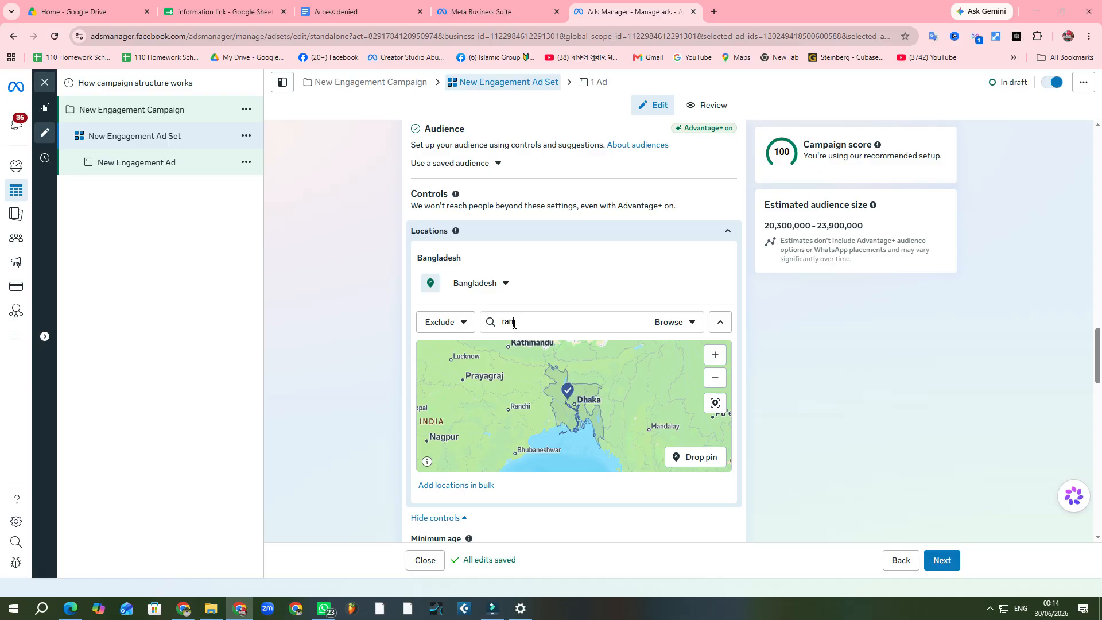
text(p)
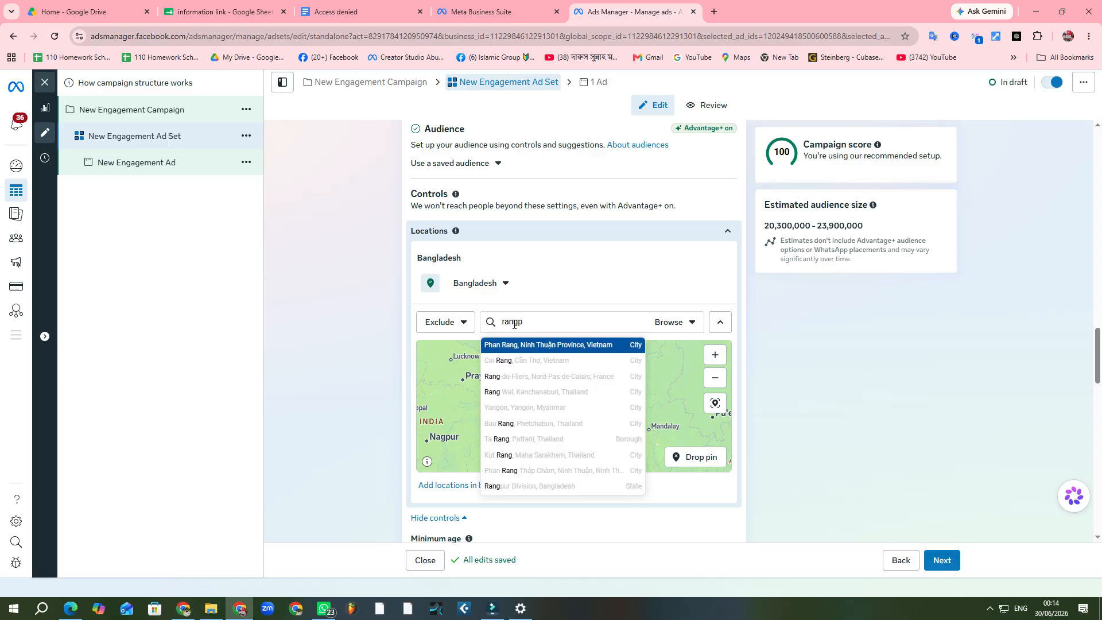
text(u)
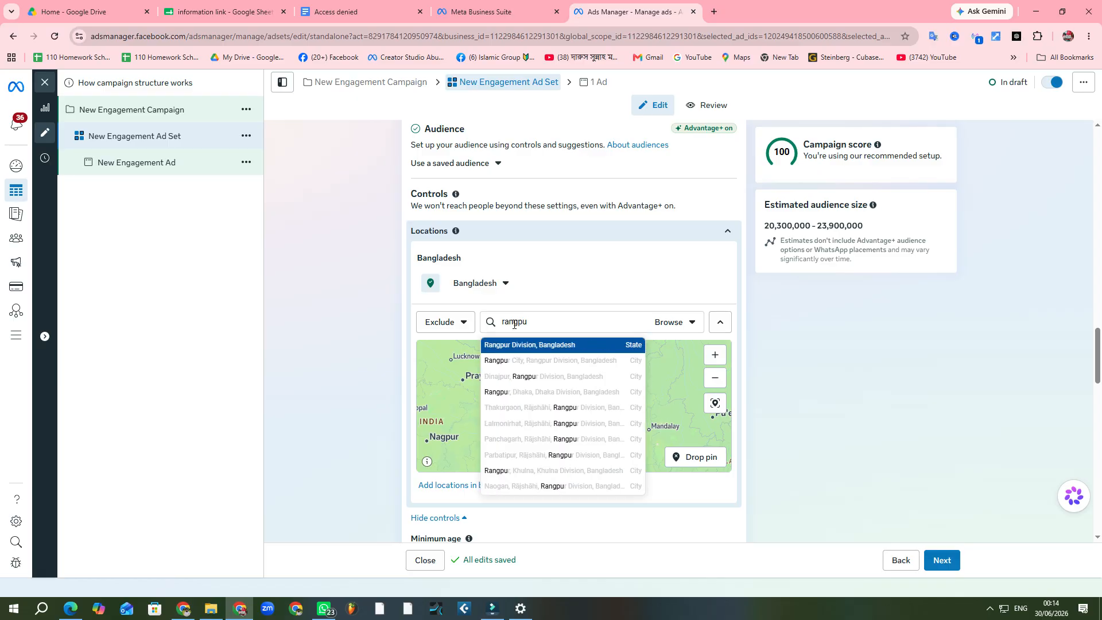
click(536, 348)
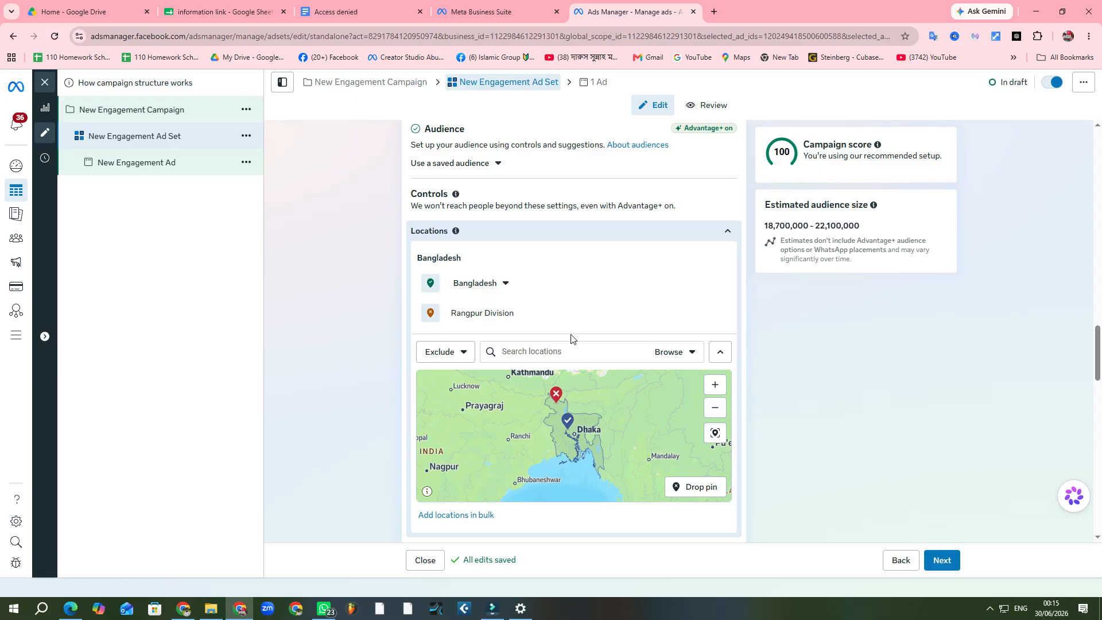
Review the ad set's remaining audience settings and its ad transparency and placements sections
scroll(568, 332, down, 4)
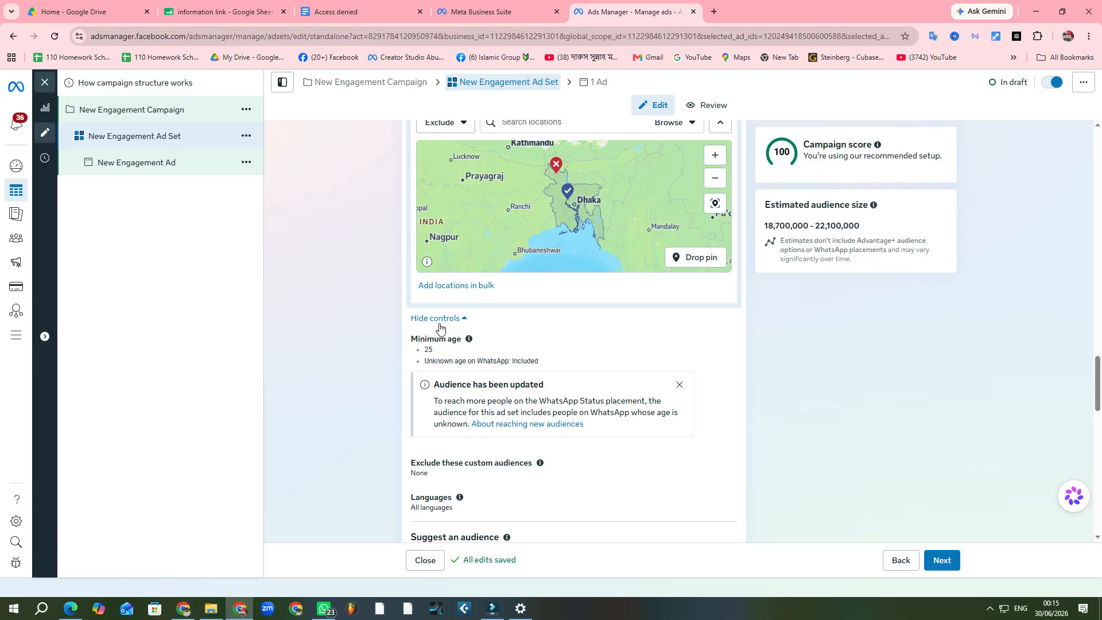
scroll(459, 367, down, 3)
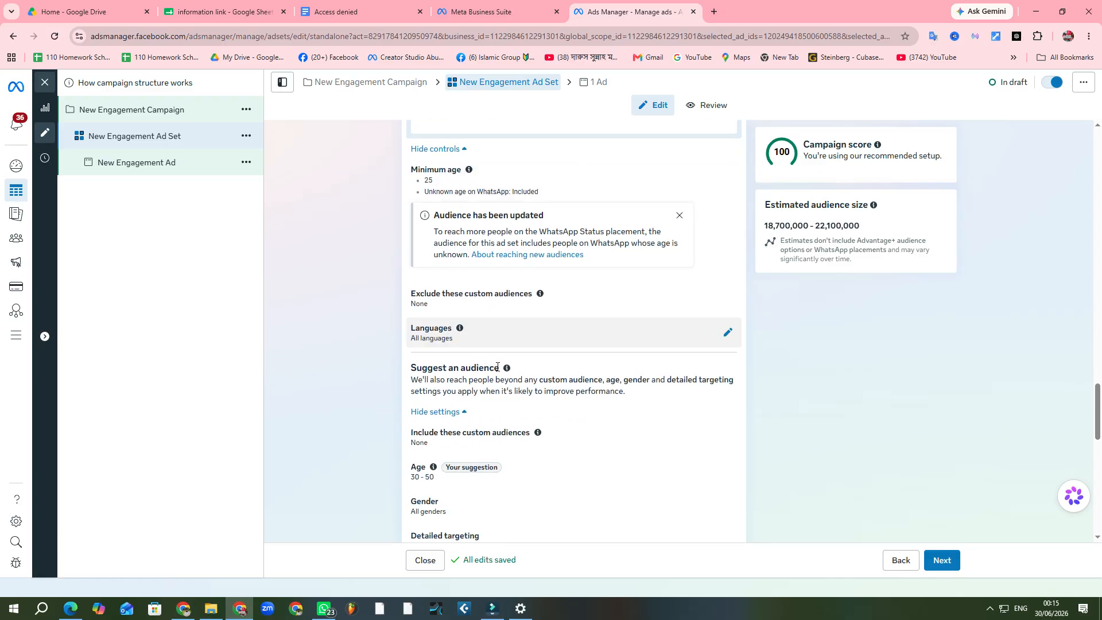
scroll(536, 359, down, 9)
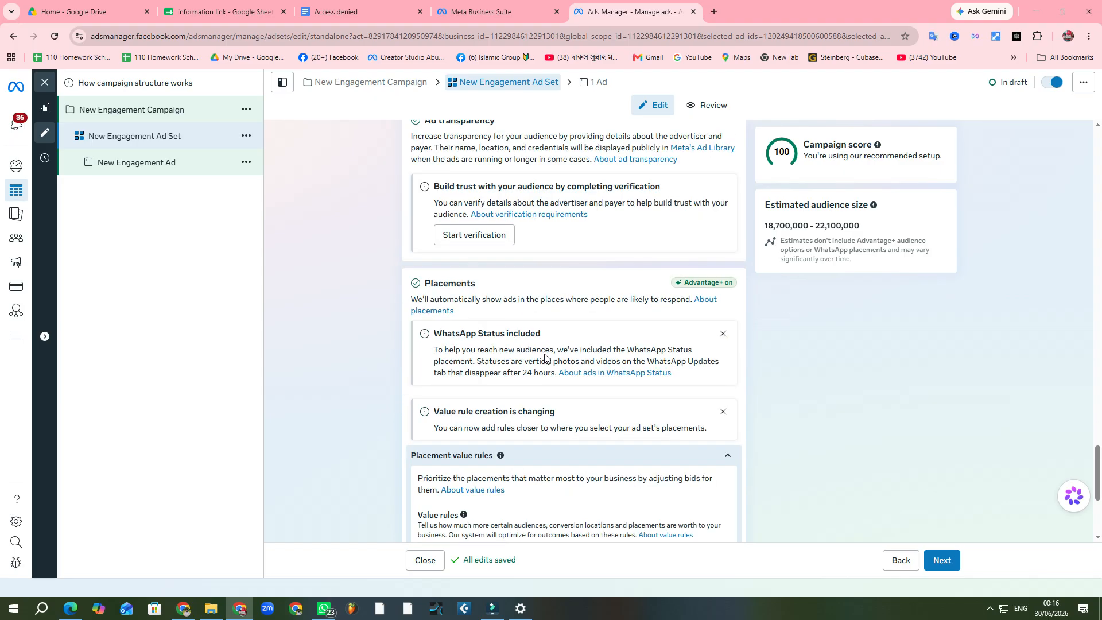
scroll(547, 357, down, 1)
scroll(546, 356, up, 1)
scroll(547, 359, down, 1)
scroll(620, 302, up, 1)
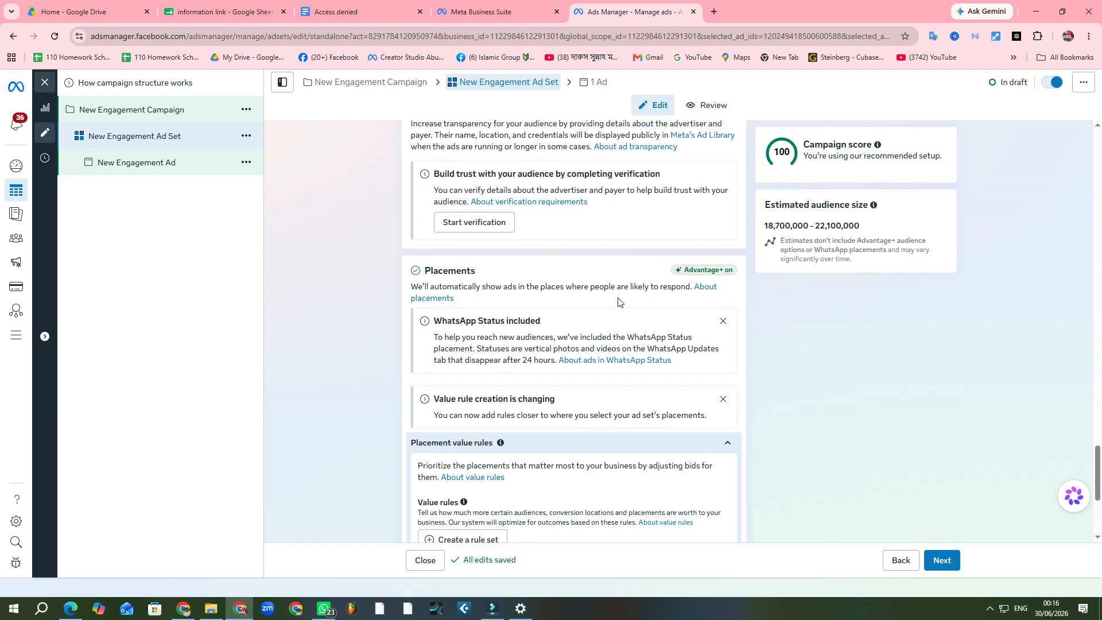
scroll(619, 301, up, 1)
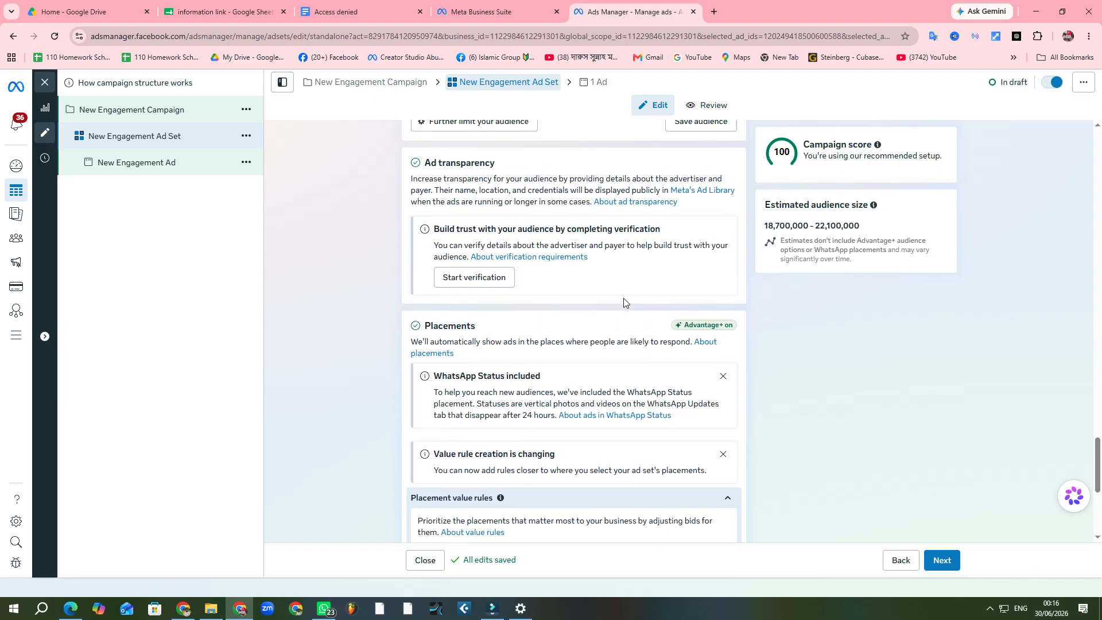
scroll(620, 301, up, 3)
scroll(624, 299, down, 1)
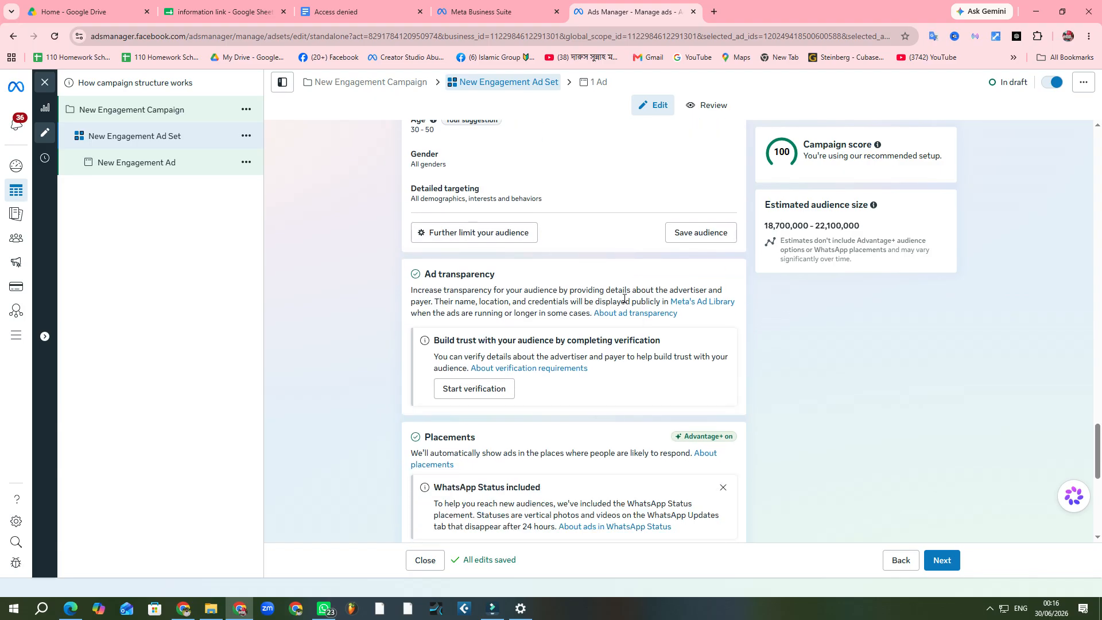
Expand detailed targeting and examine the ad set's placement value rules, account controls, and brand safety sections
click(670, 191)
scroll(454, 343, down, 5)
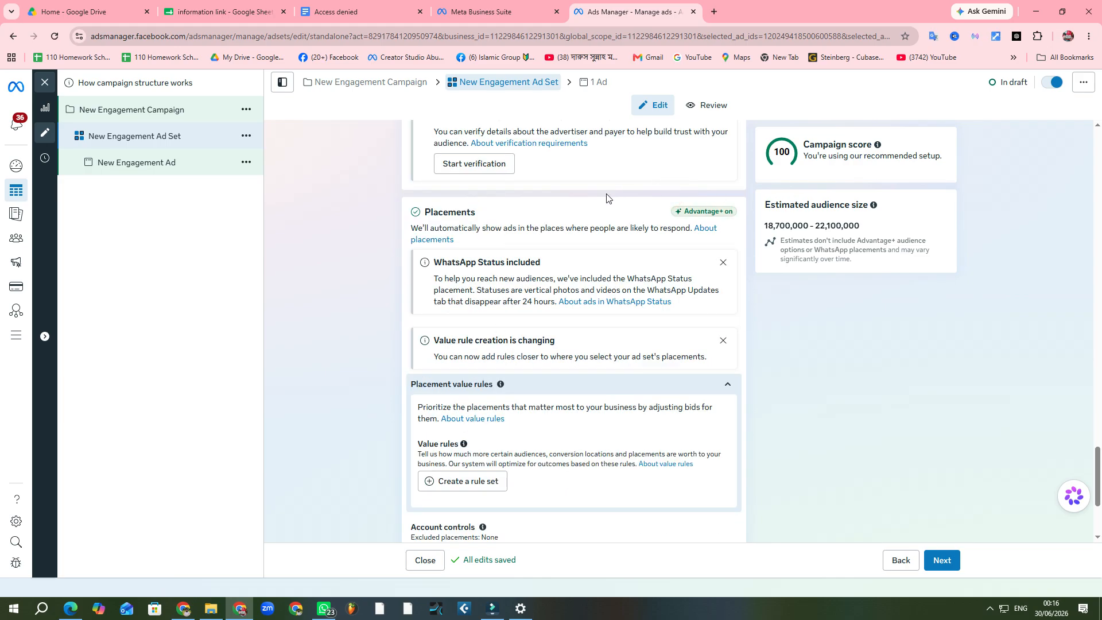
scroll(514, 313, up, 1)
scroll(520, 317, down, 1)
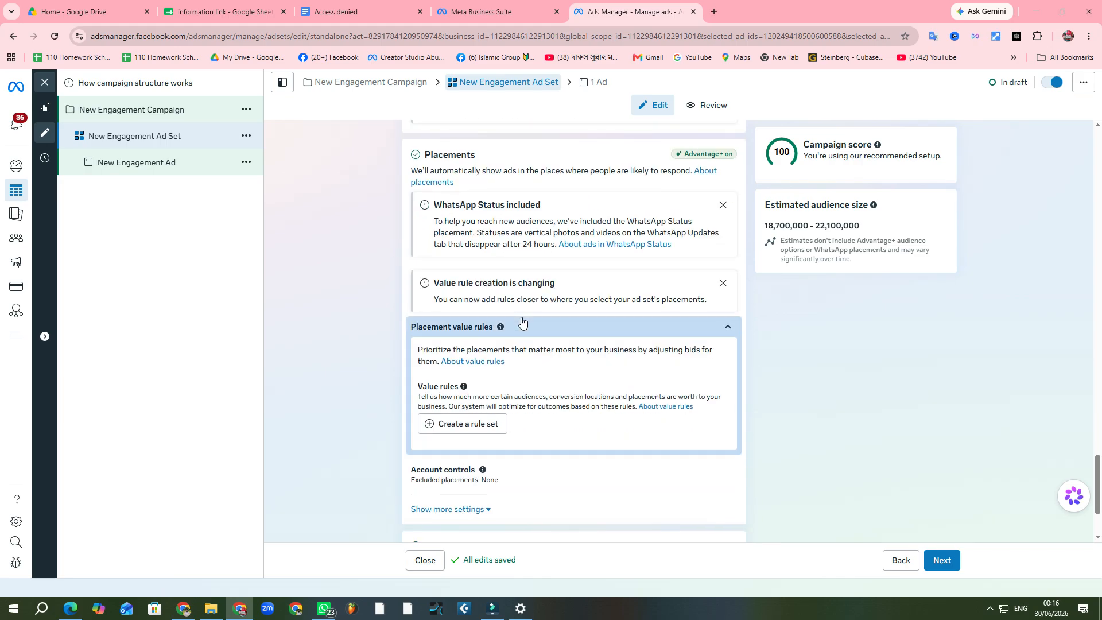
scroll(528, 319, up, 1)
scroll(568, 296, up, 3)
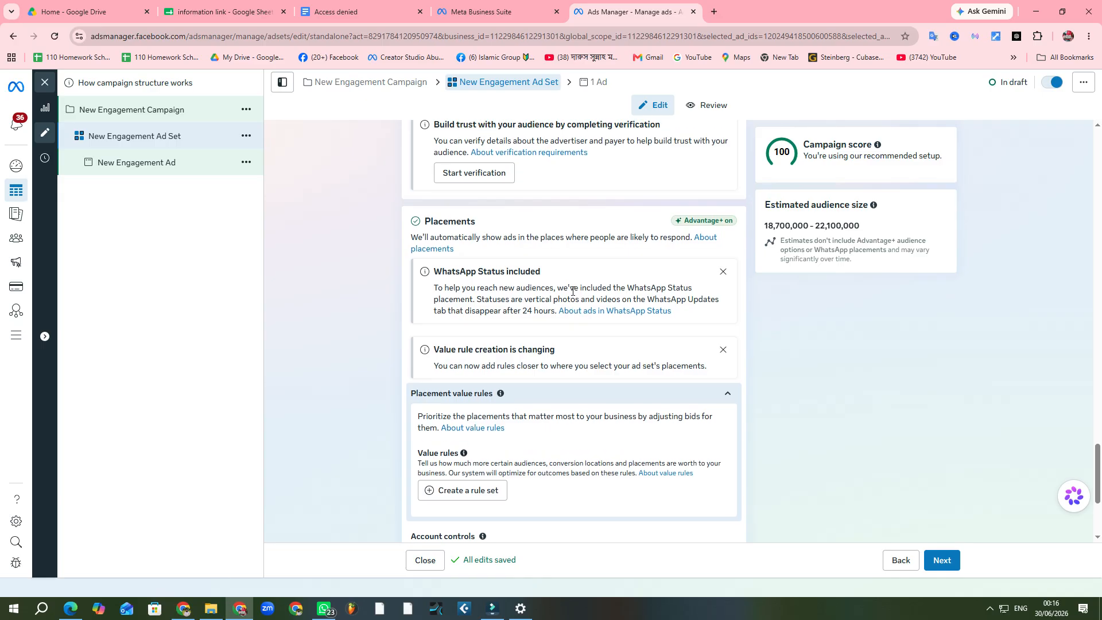
scroll(573, 291, down, 1)
scroll(573, 291, down, 3)
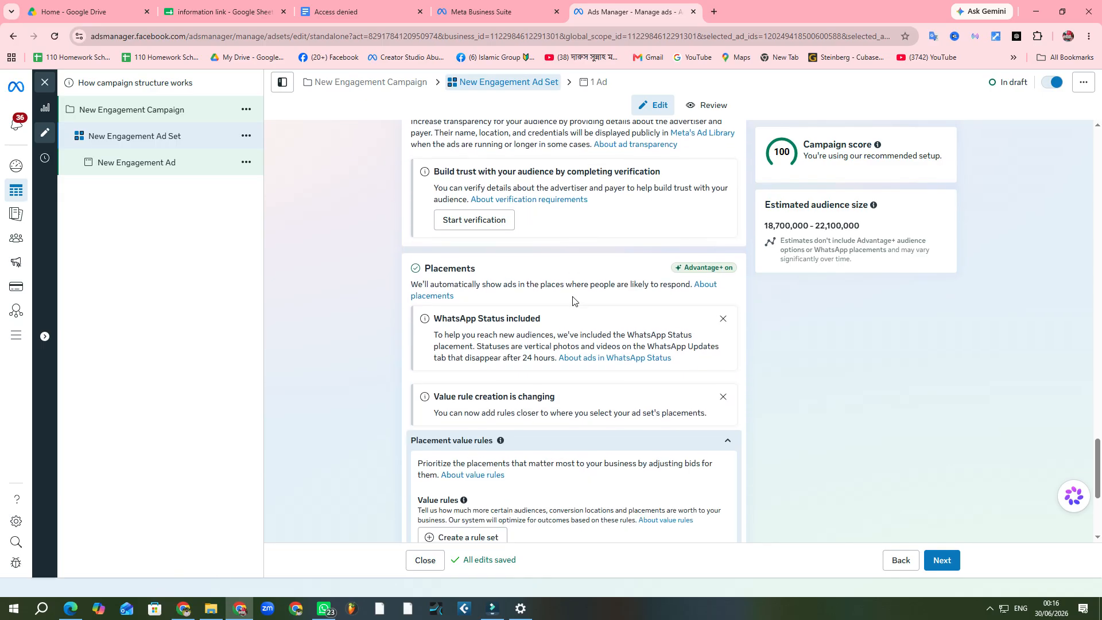
scroll(571, 299, down, 2)
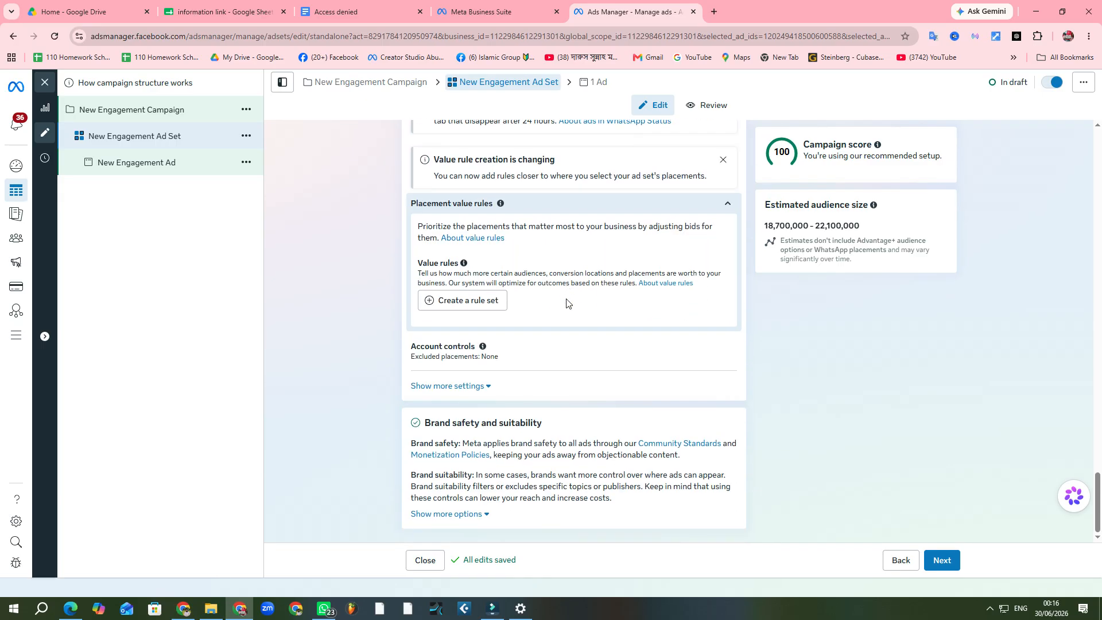
scroll(565, 303, up, 2)
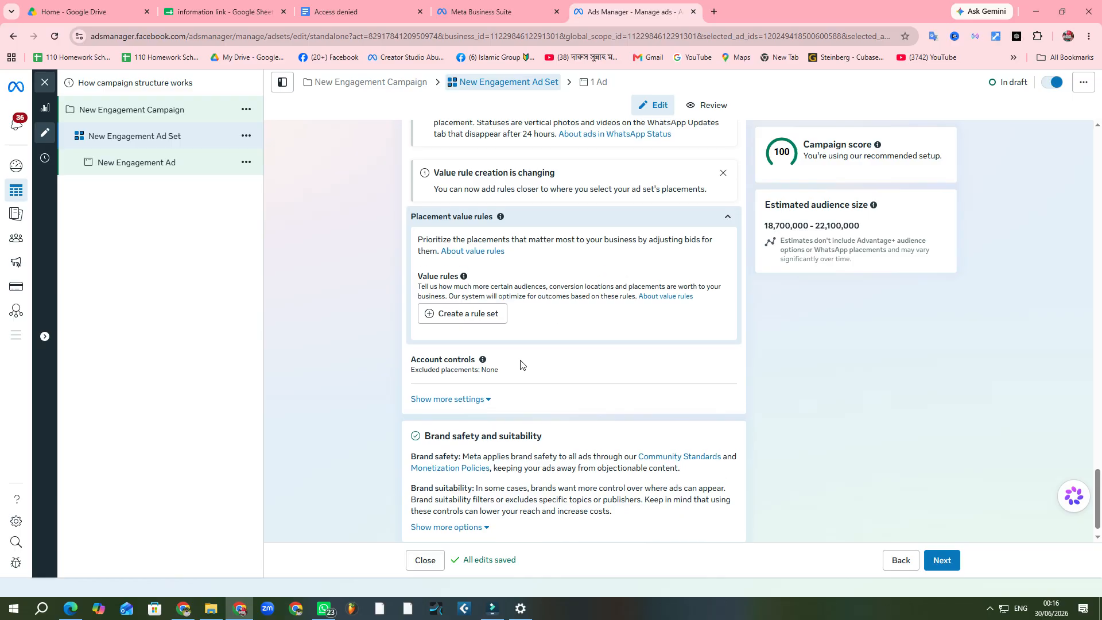
scroll(648, 329, up, 4)
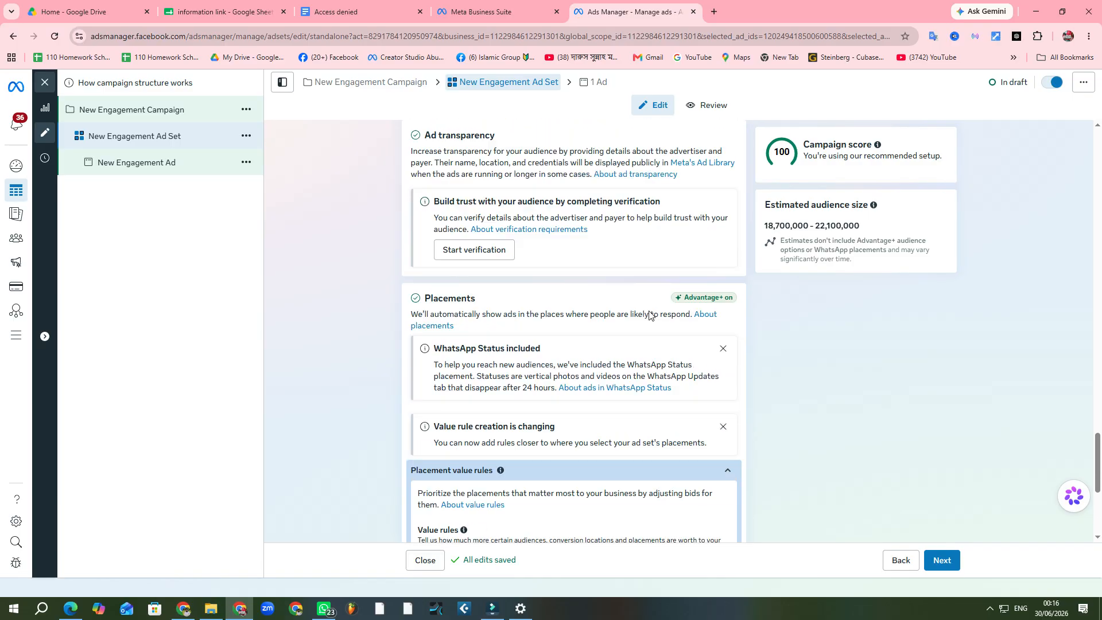
scroll(649, 315, up, 2)
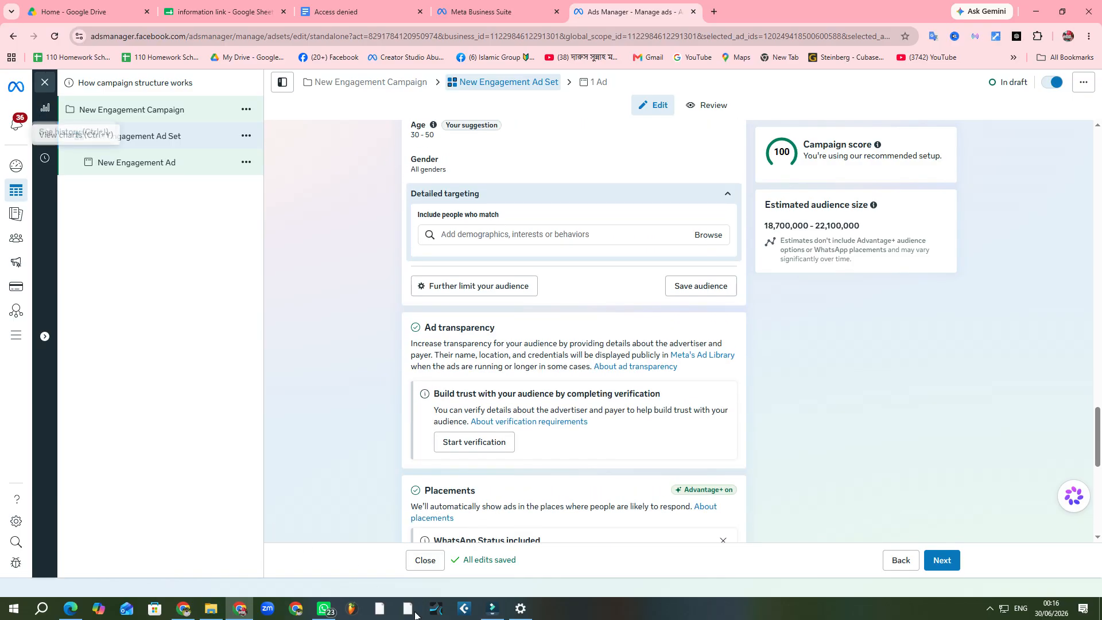
click(492, 608)
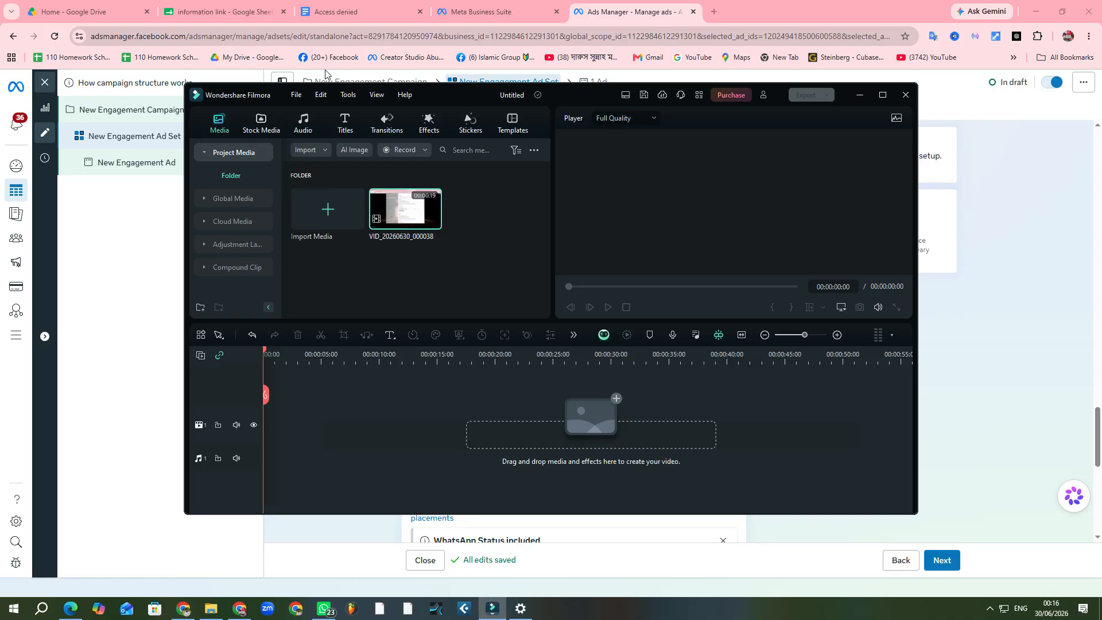
click(295, 94)
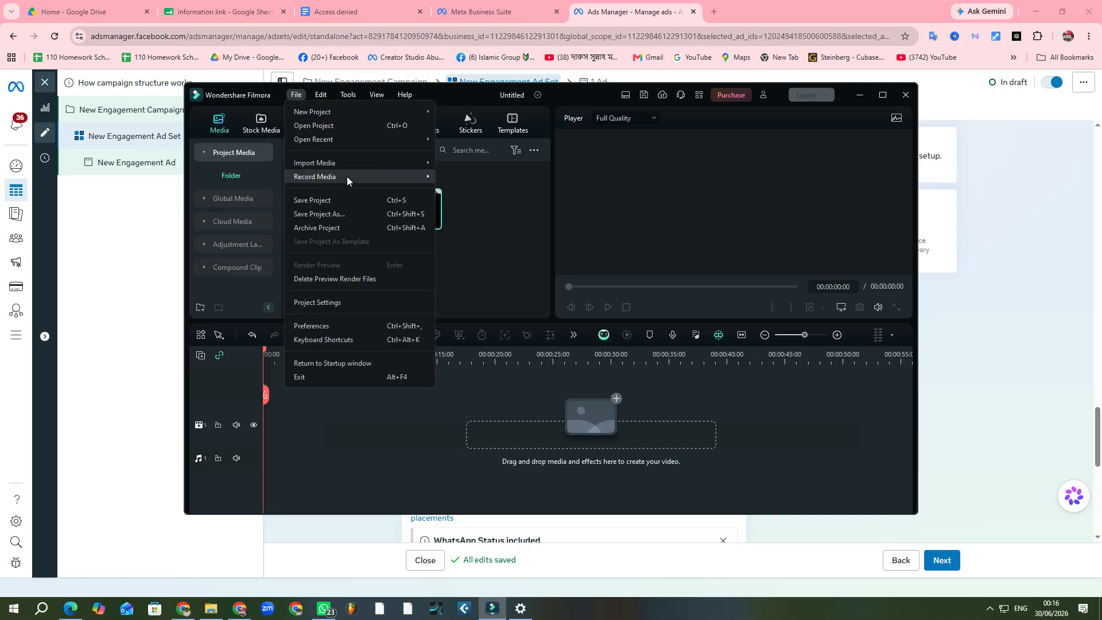
mouse_move(347, 177)
click(462, 190)
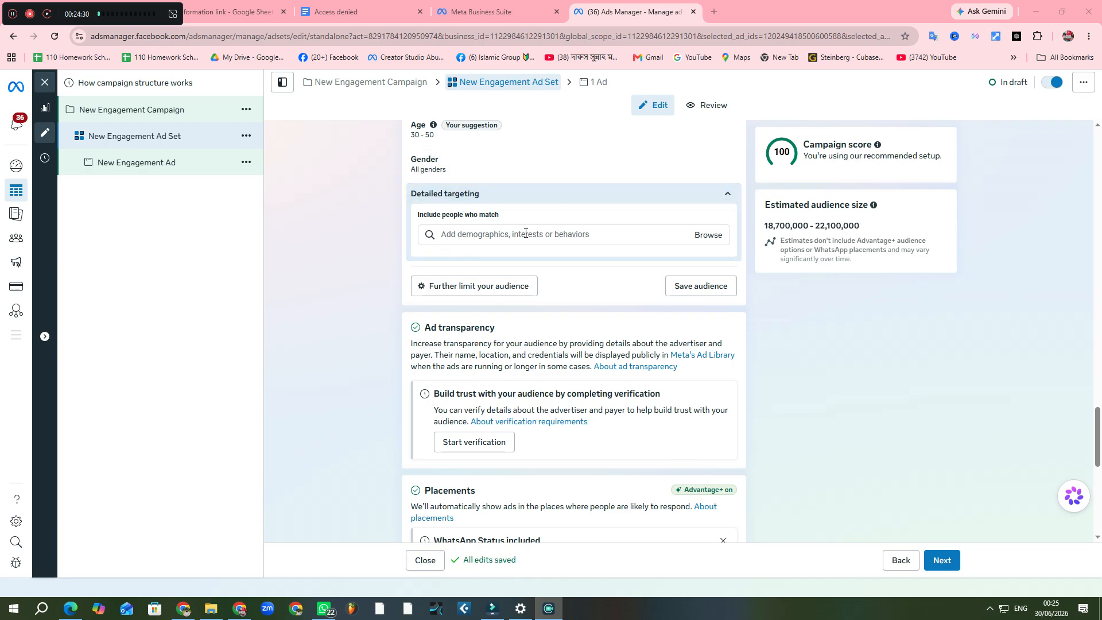
Look through the detailed targeting suggestions and add the interest Organic food (food & drink) to the ad set's audience
click(505, 235)
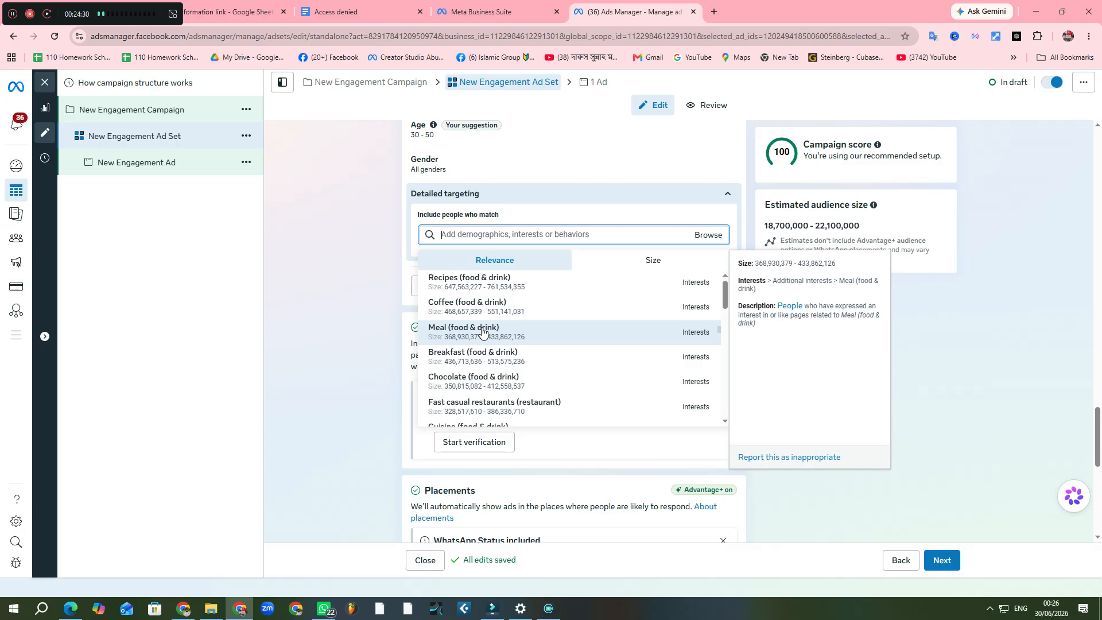
scroll(482, 331, down, 5)
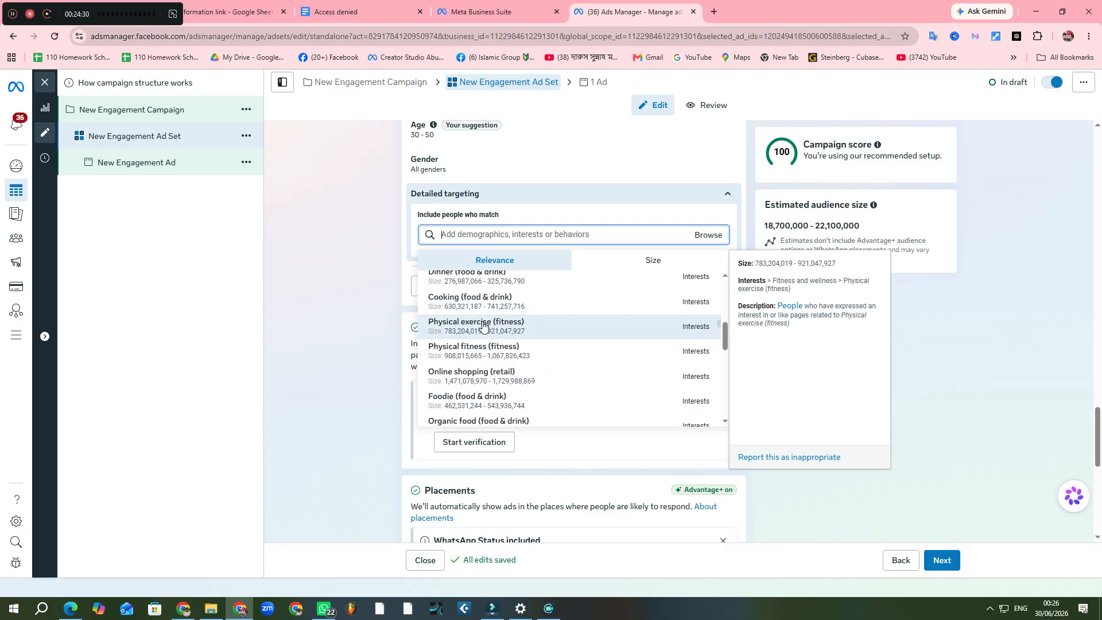
scroll(482, 327, up, 2)
scroll(482, 326, up, 3)
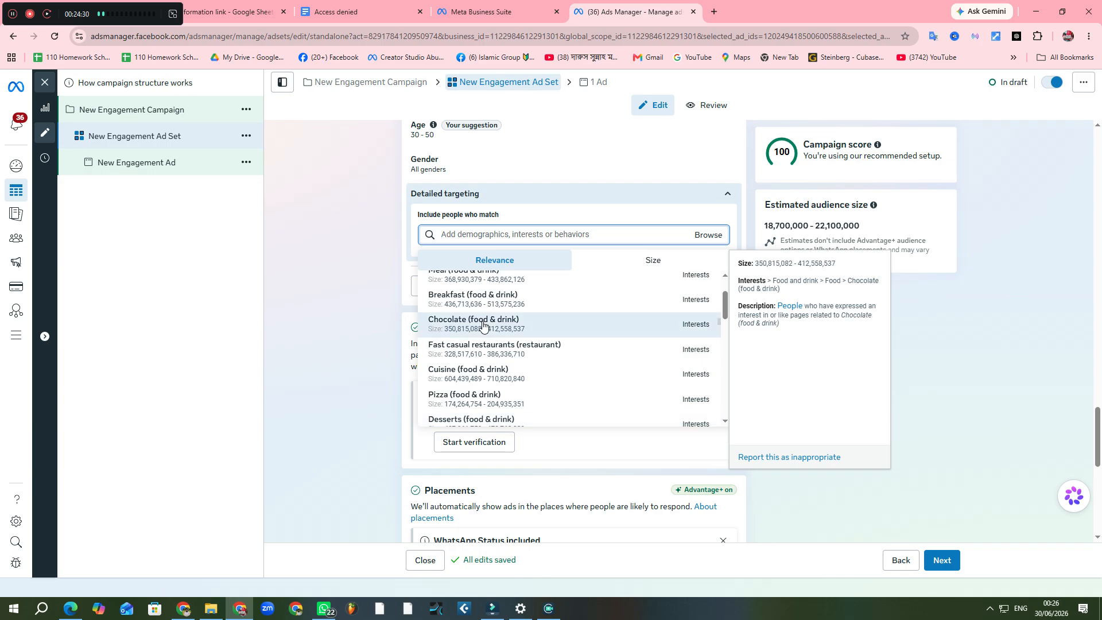
scroll(482, 322, up, 2)
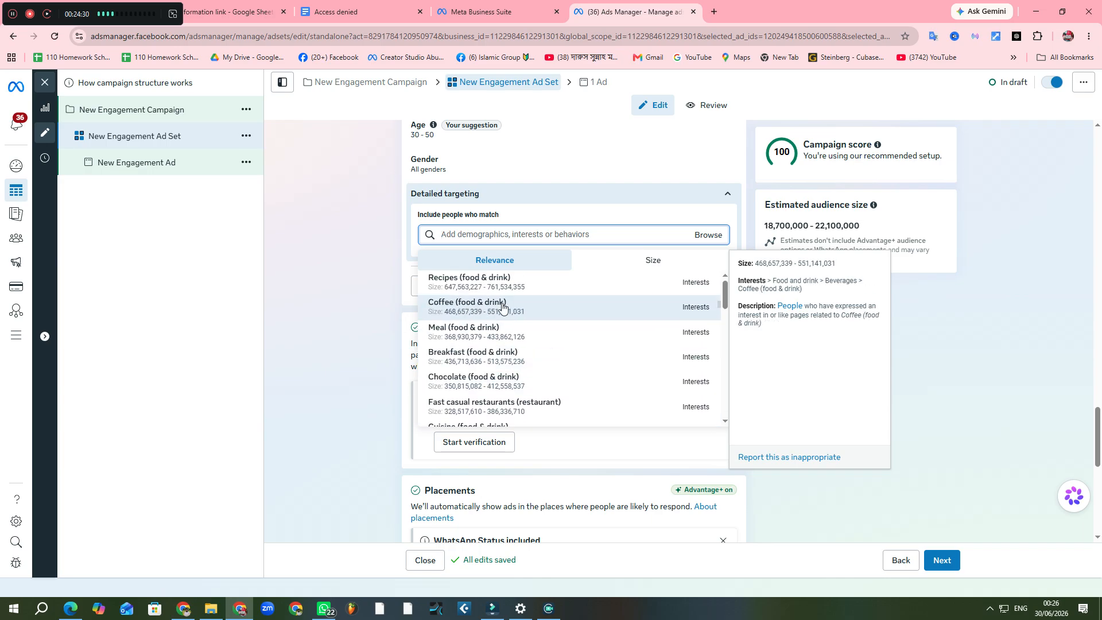
scroll(519, 322, down, 2)
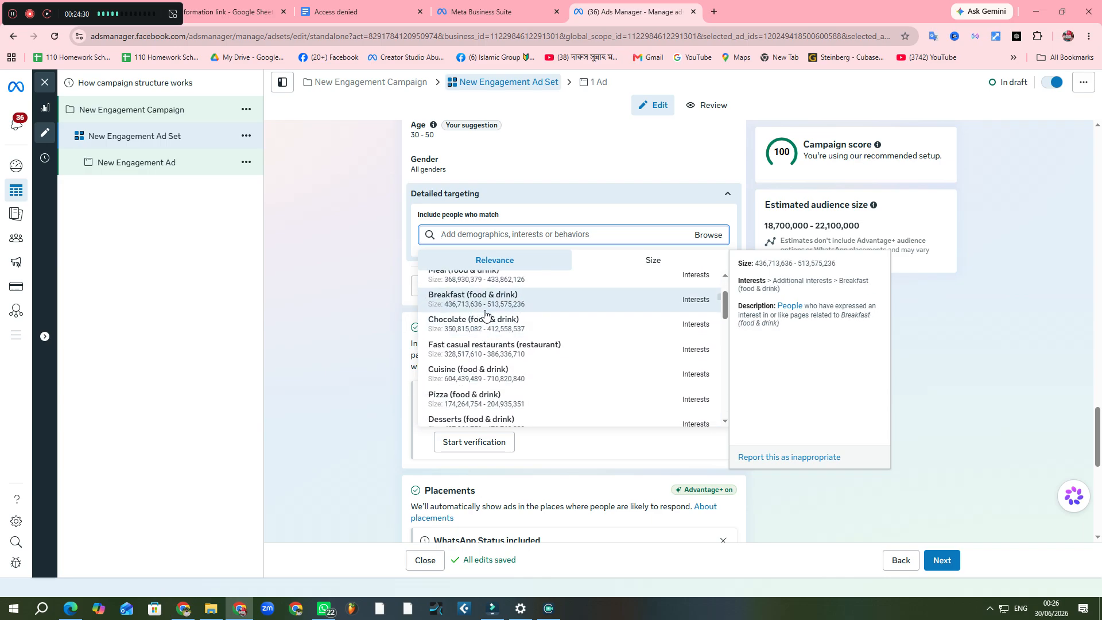
scroll(499, 356, down, 2)
scroll(498, 357, down, 3)
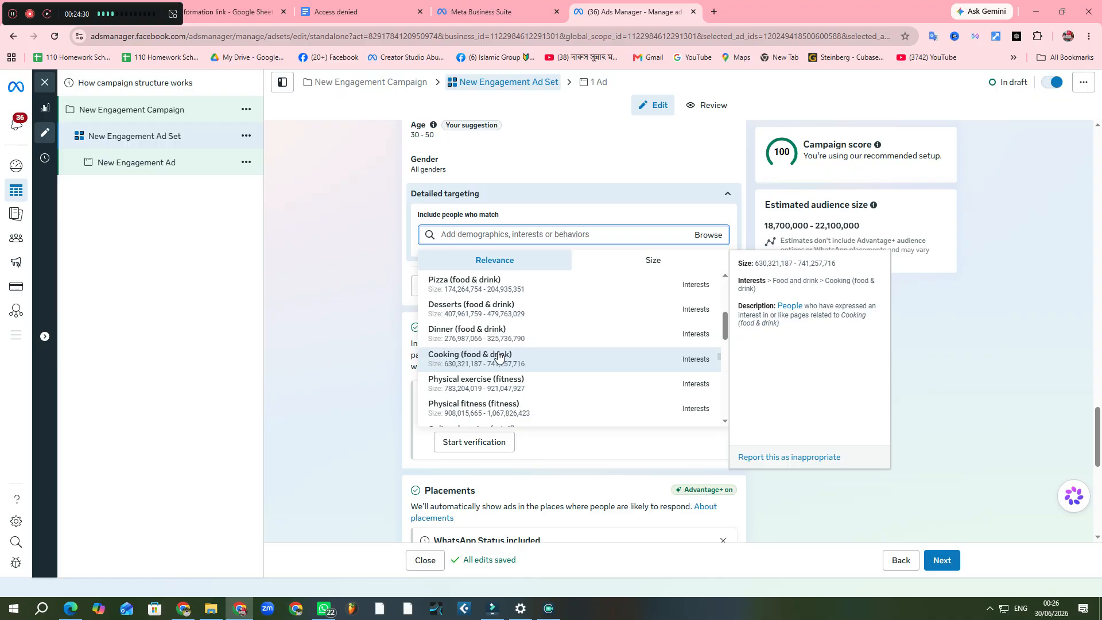
scroll(499, 356, down, 4)
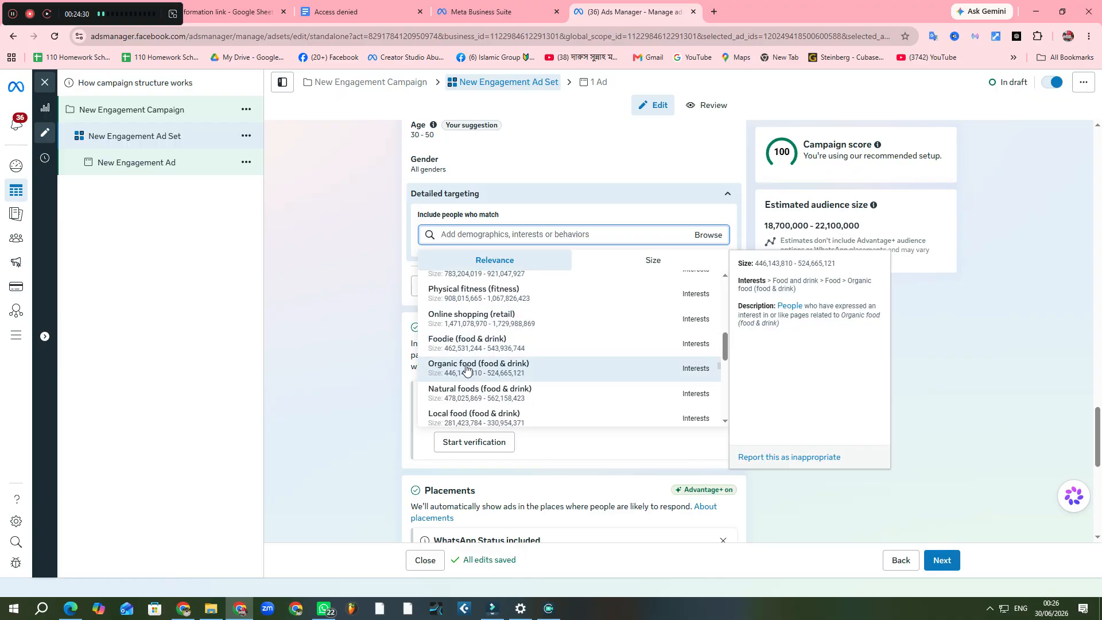
click(544, 364)
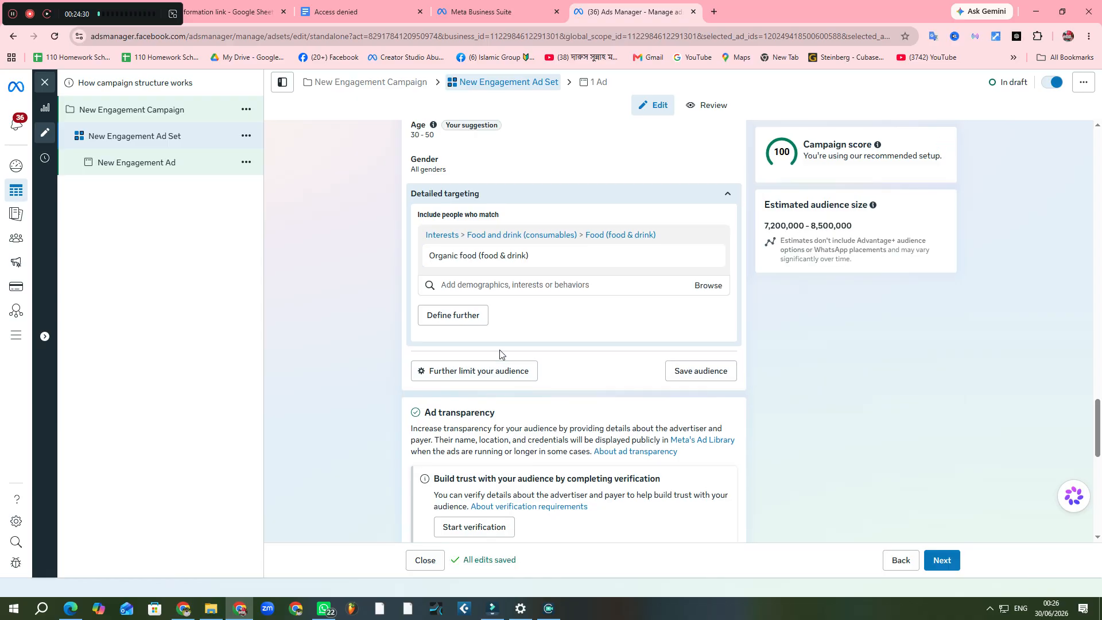
Add the interests Natural foods (food & drink) and Local food (food & drink) to the ad set's detailed targeting
click(503, 287)
scroll(517, 390, up, 3)
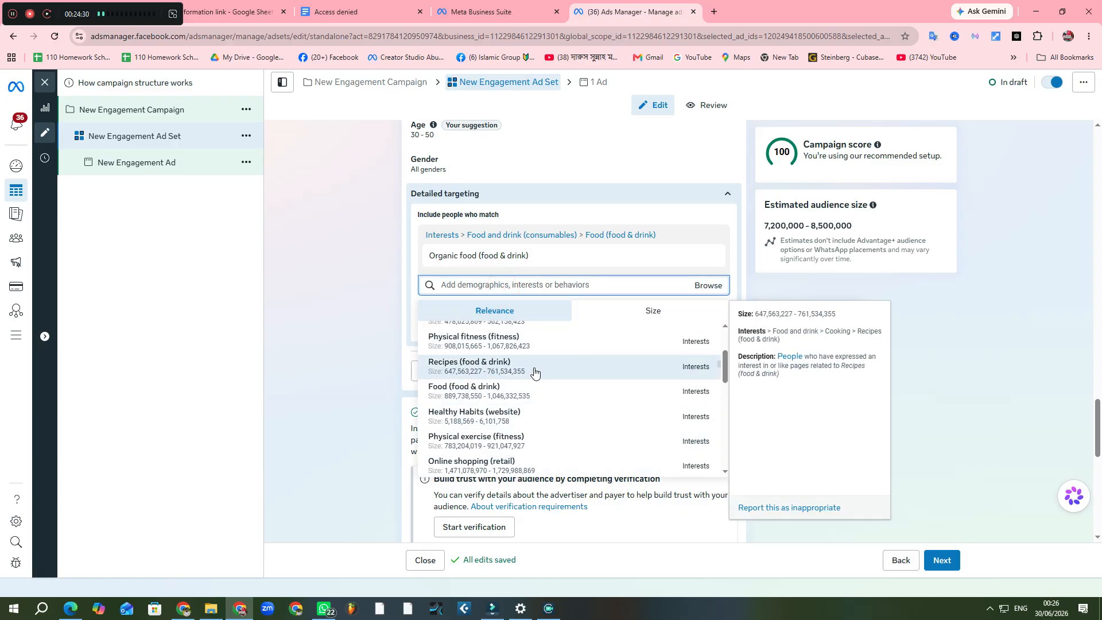
scroll(476, 344, up, 1)
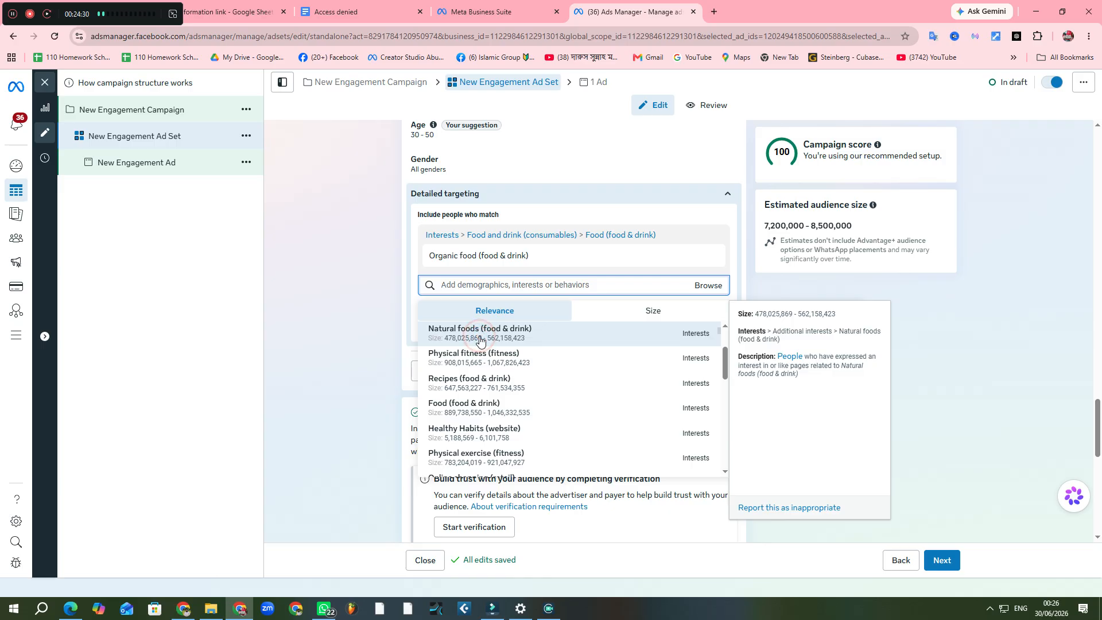
click(496, 329)
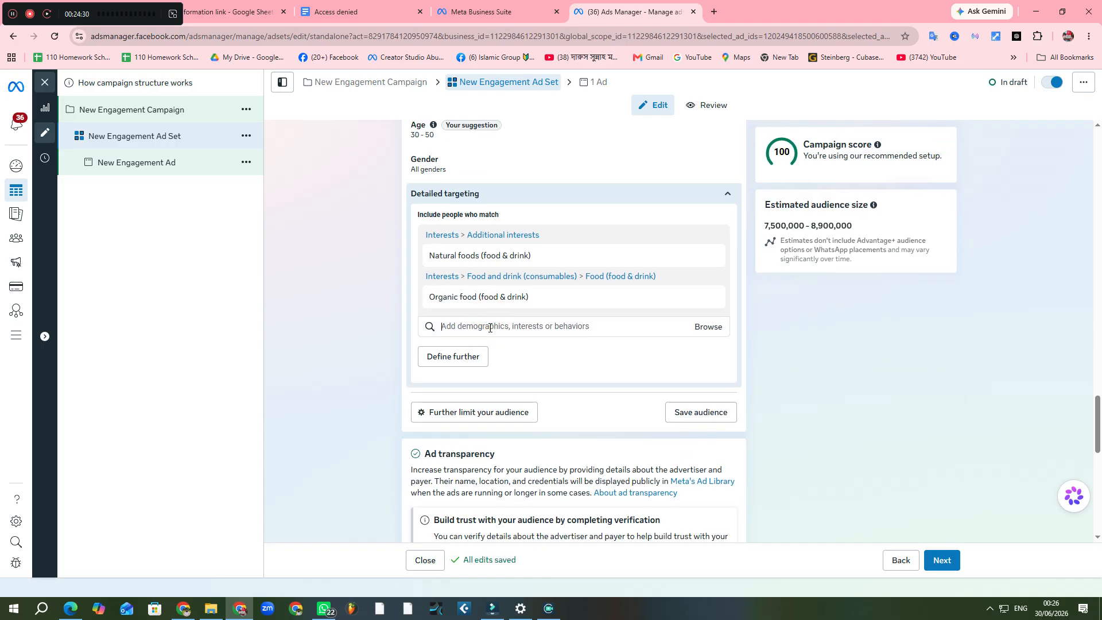
click(489, 327)
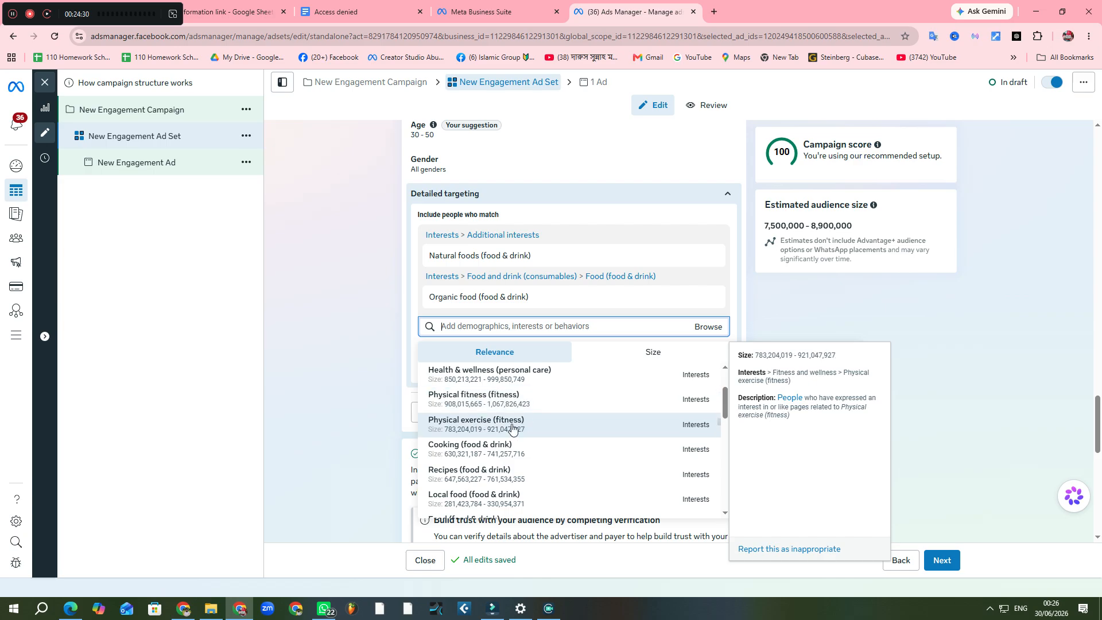
click(474, 495)
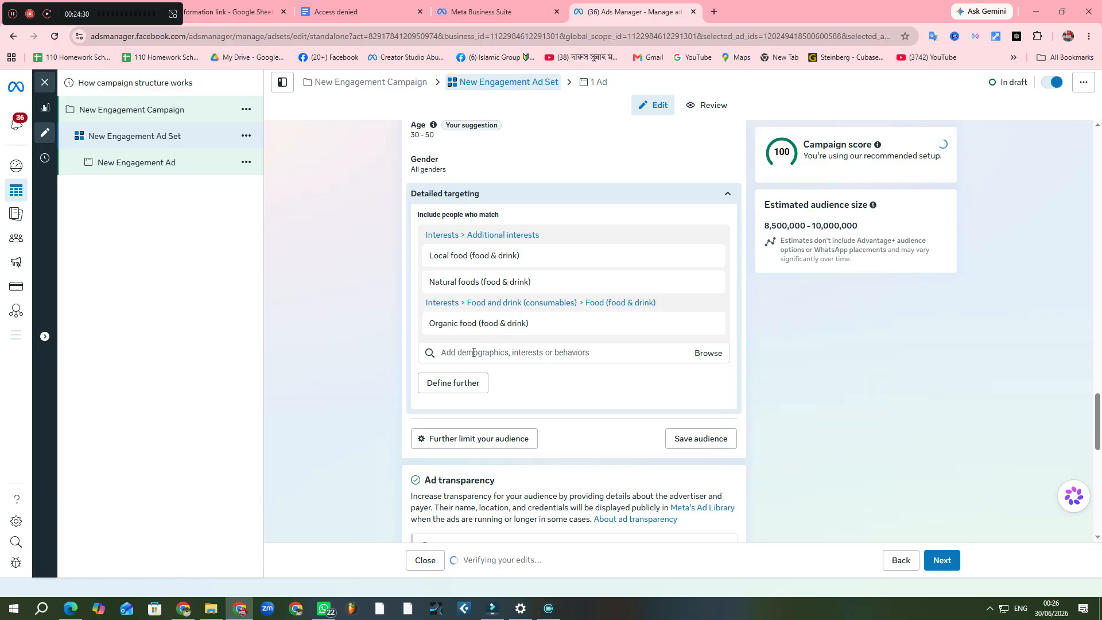
Include the interest Food (food & drink) and the work industry demographic Food and Restaurants in detailed targeting
click(474, 353)
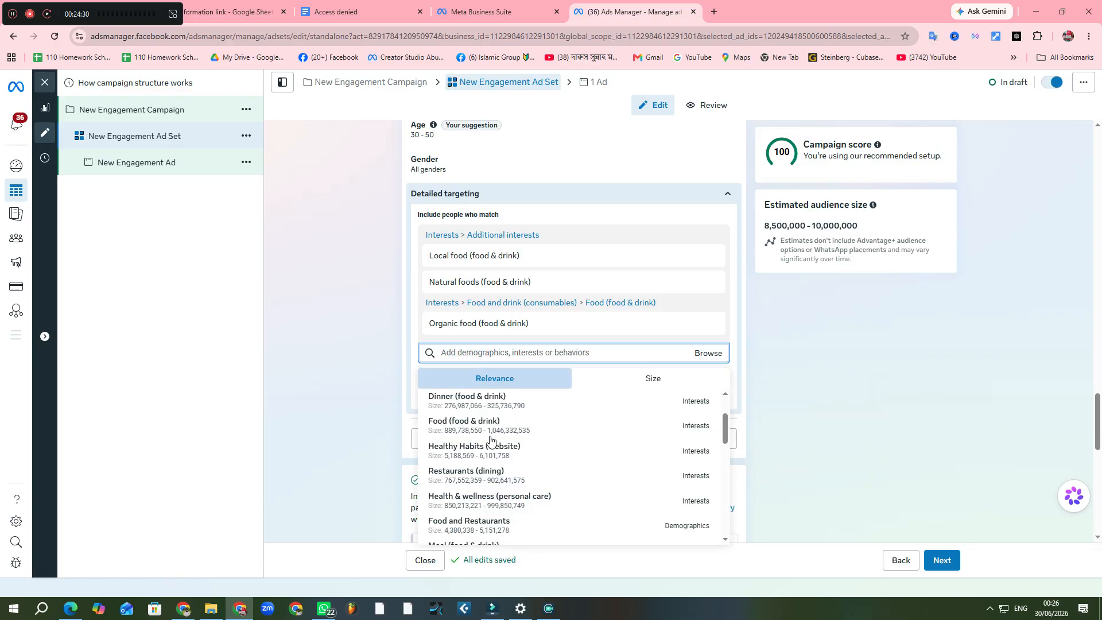
mouse_move(470, 428)
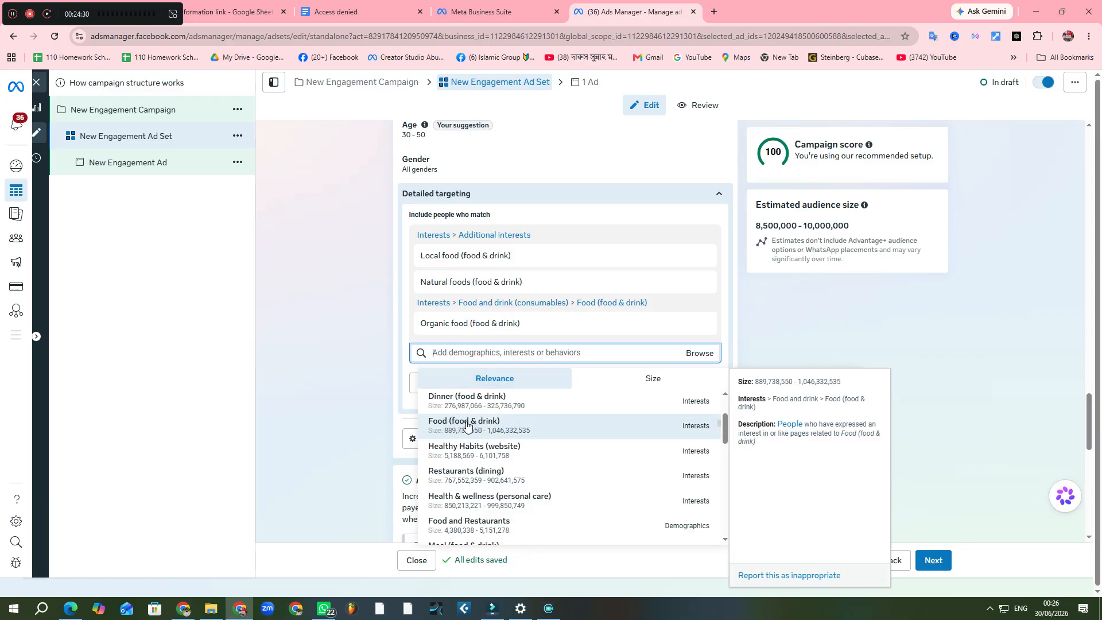
click(523, 430)
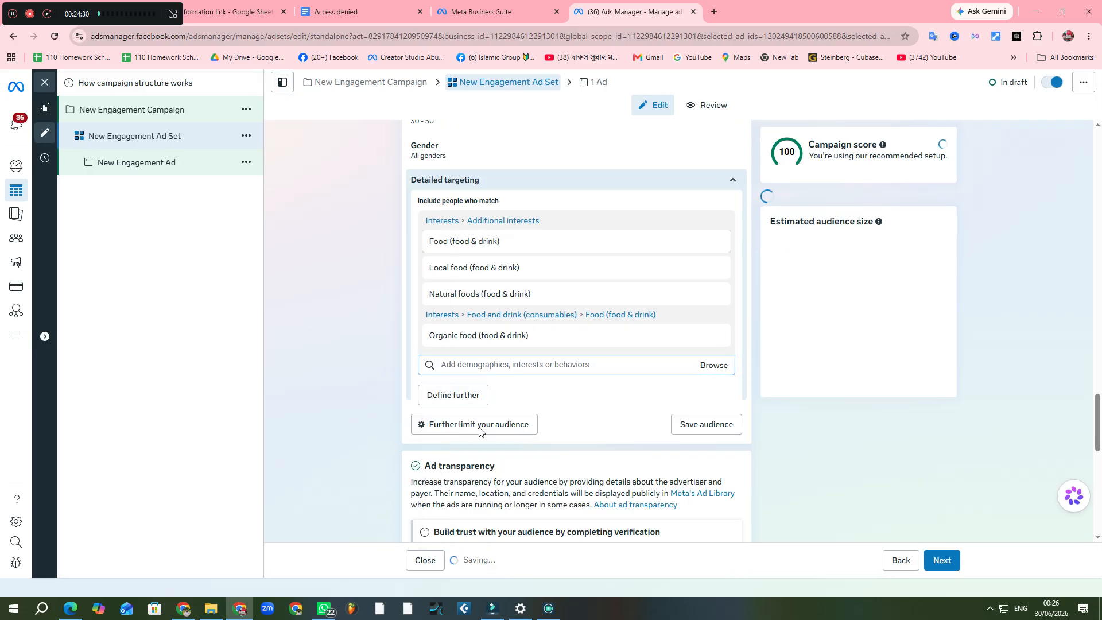
mouse_move(474, 361)
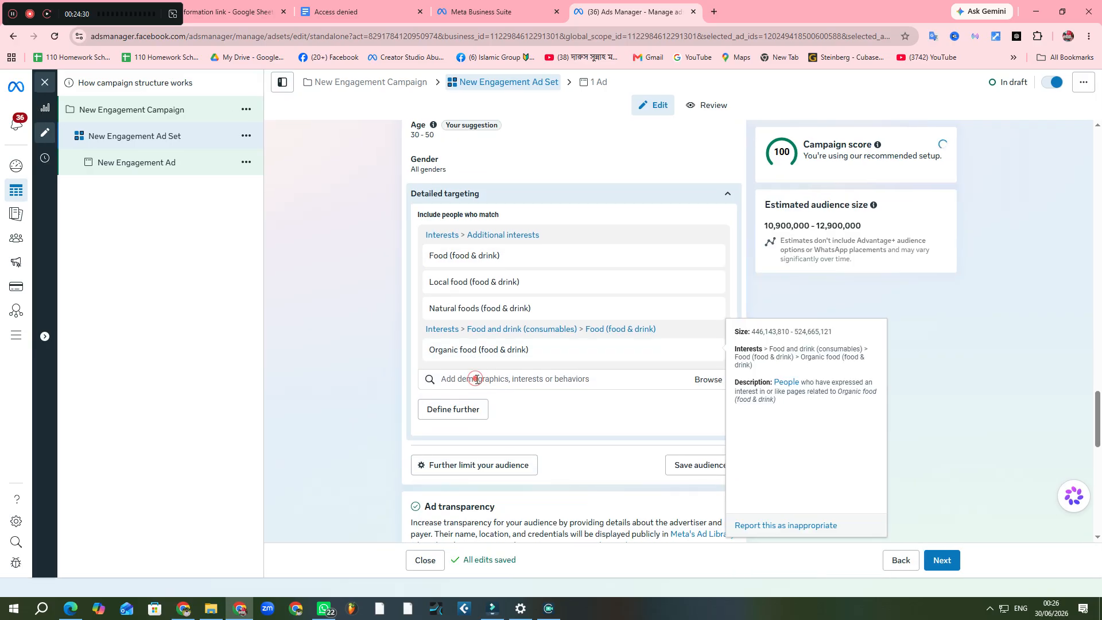
click(476, 380)
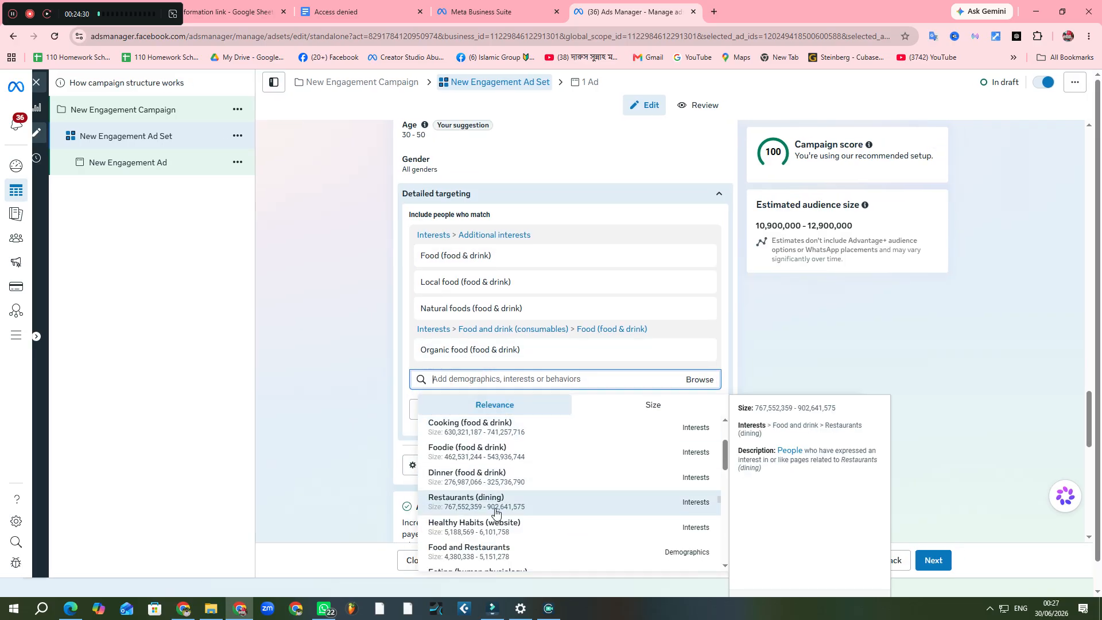
scroll(498, 508, down, 2)
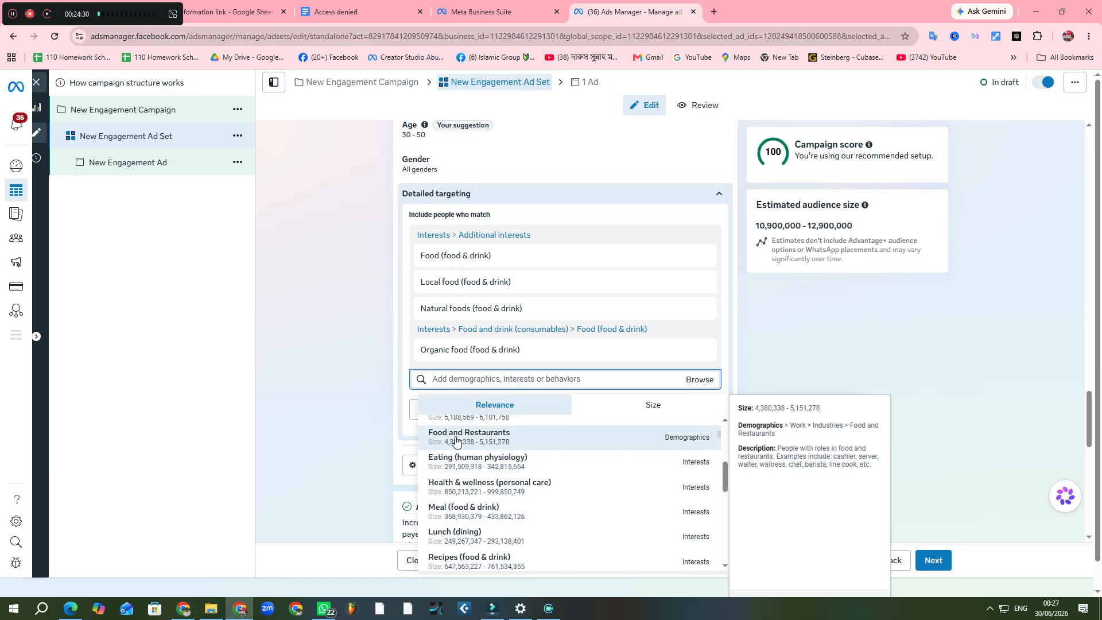
click(459, 439)
click(459, 435)
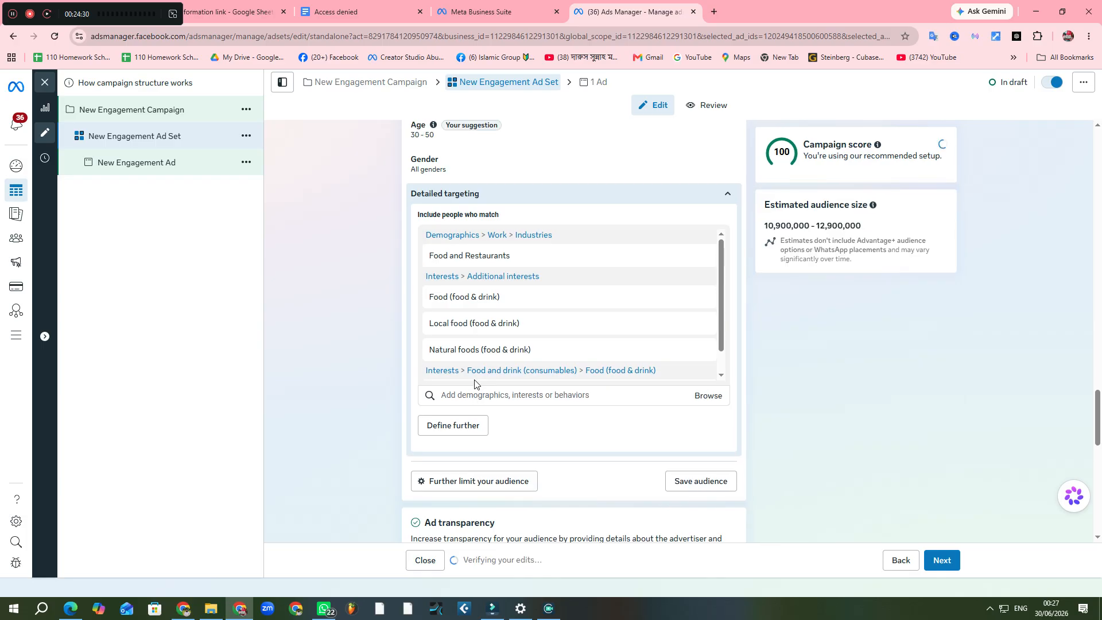
Add the interests Natural product (science) and Organic product (food & drink) to detailed targeting
click(481, 400)
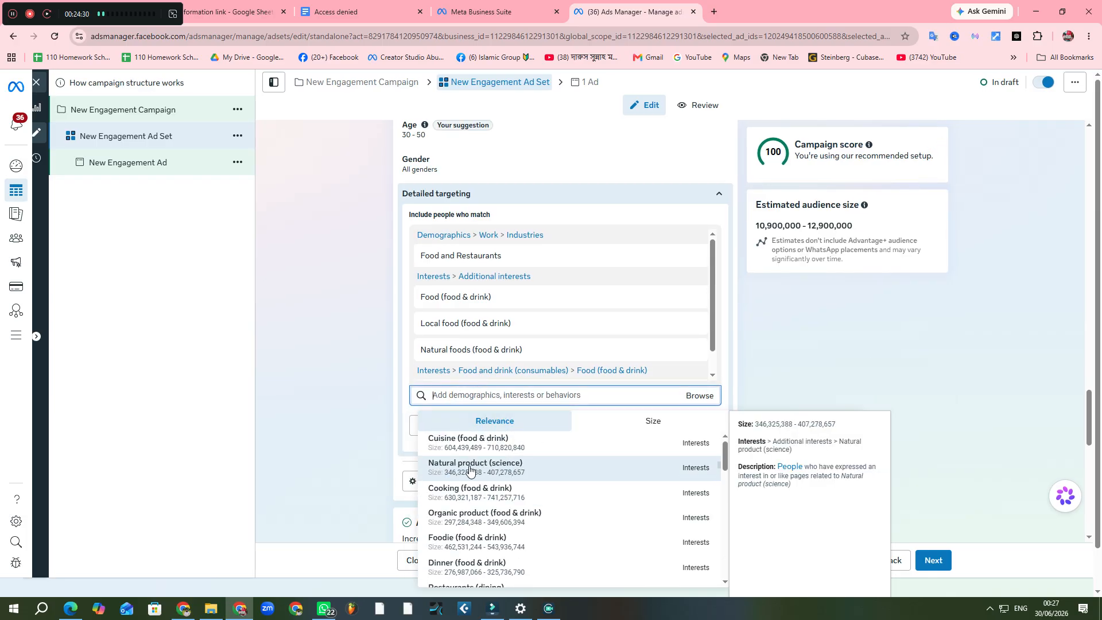
click(477, 466)
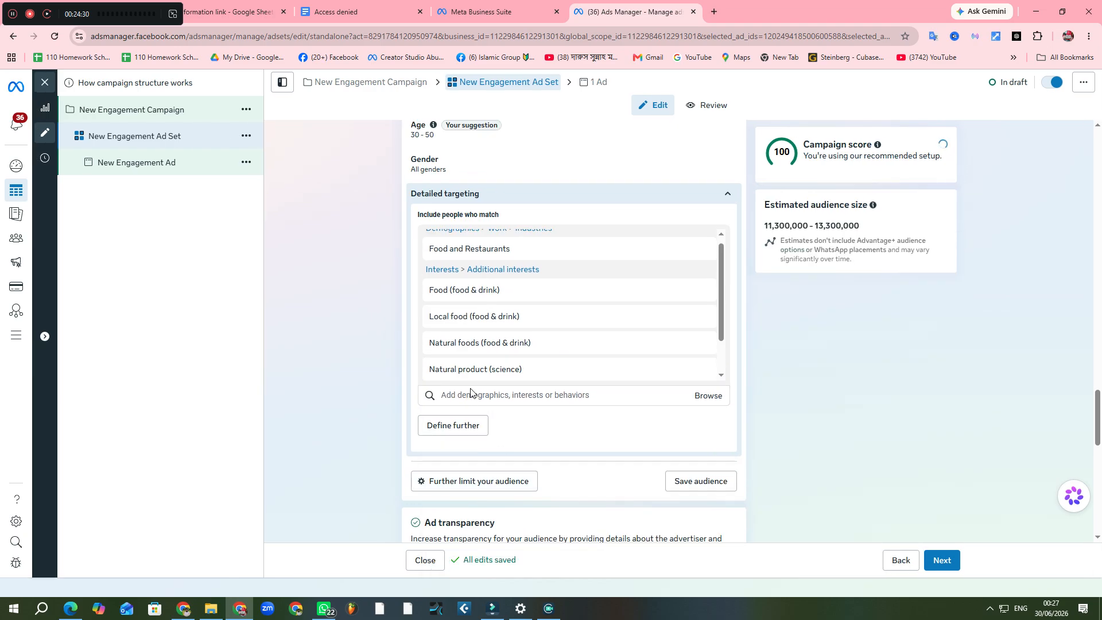
click(472, 394)
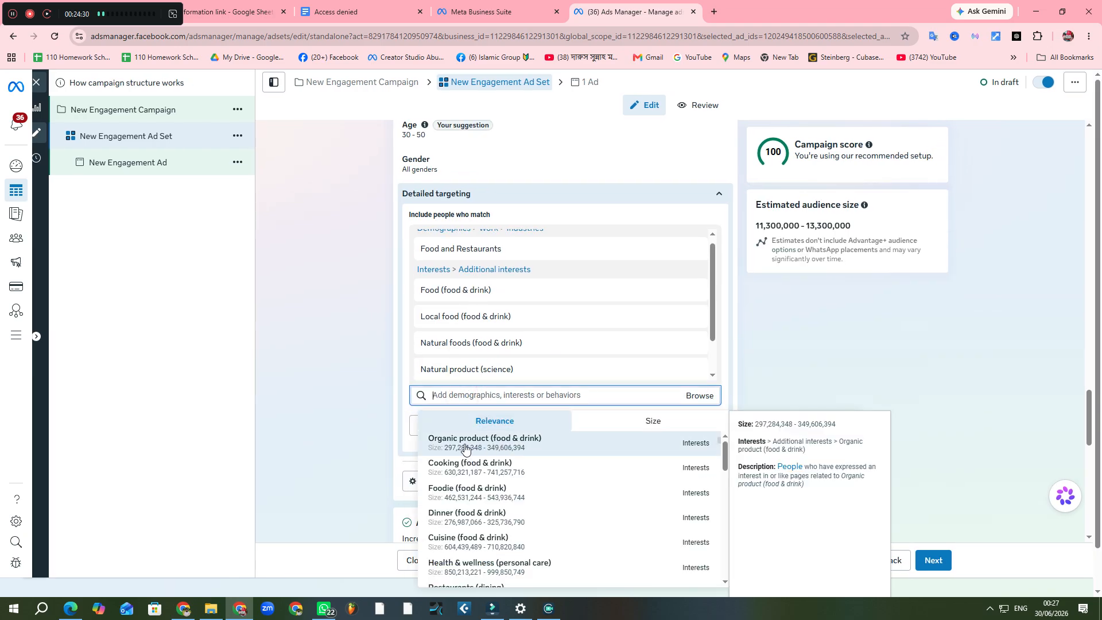
click(472, 443)
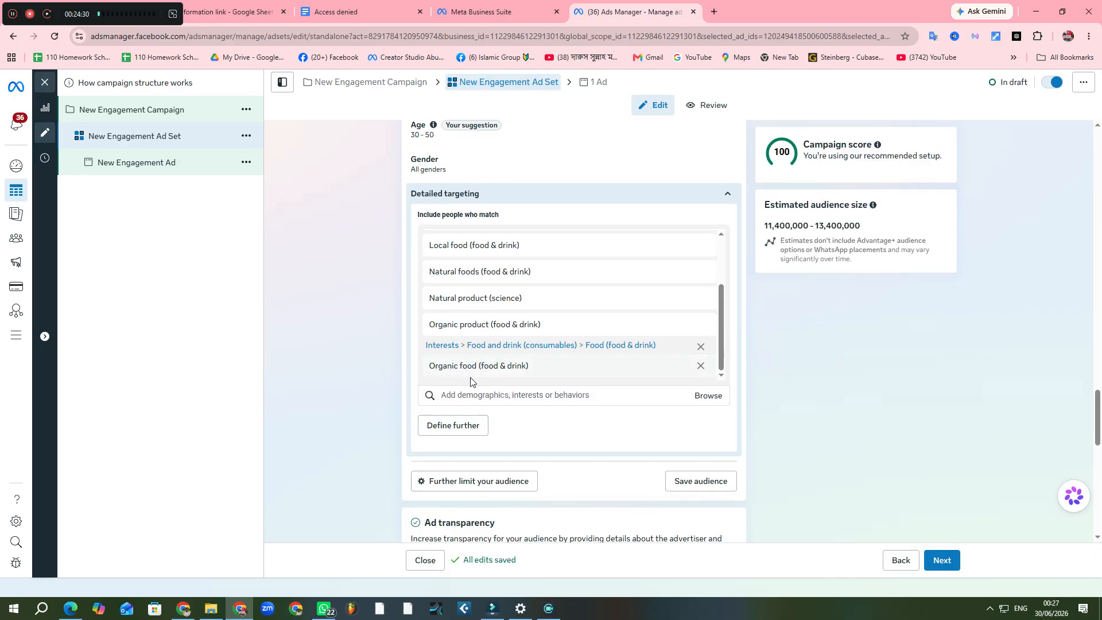
Include the interest Health & wellness (personal care) and the purchase behavior Engaged Shoppers in detailed targeting
click(489, 395)
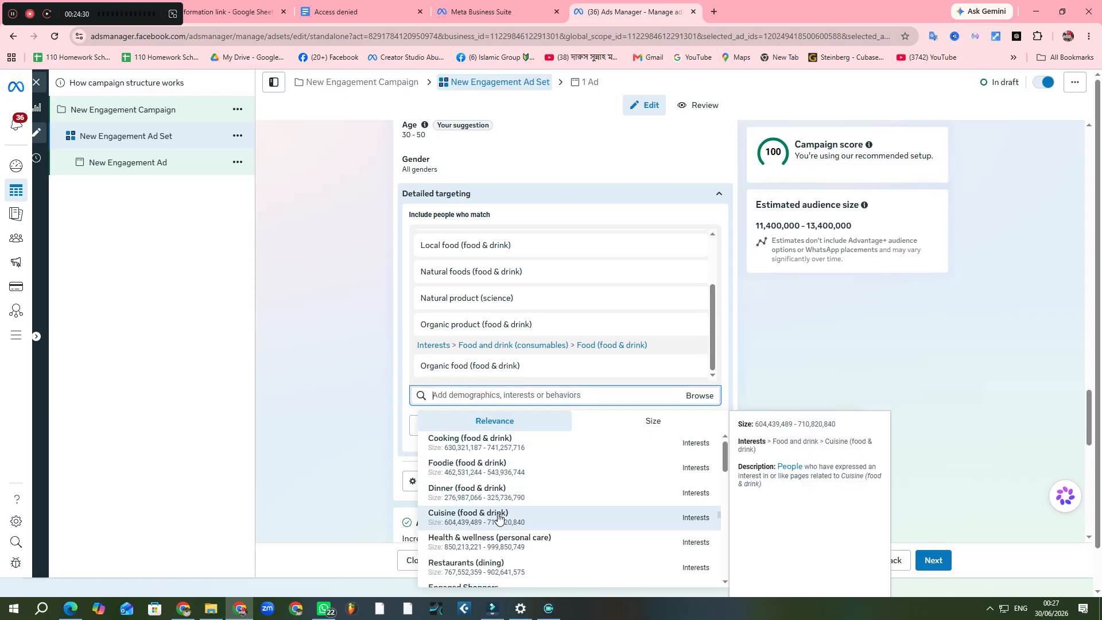
scroll(497, 512, down, 1)
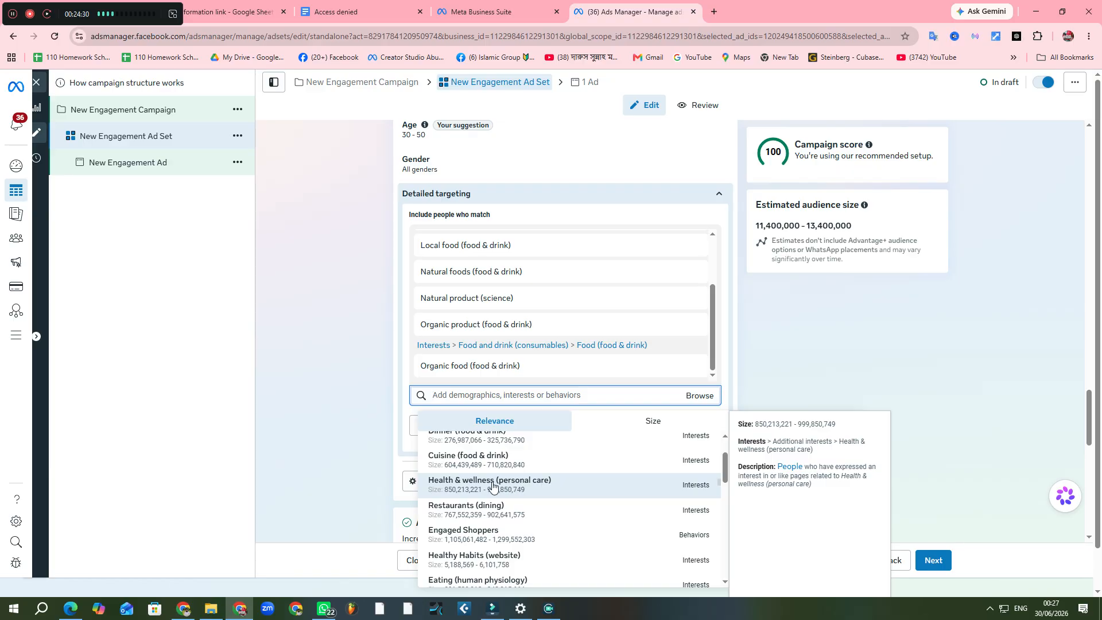
click(492, 487)
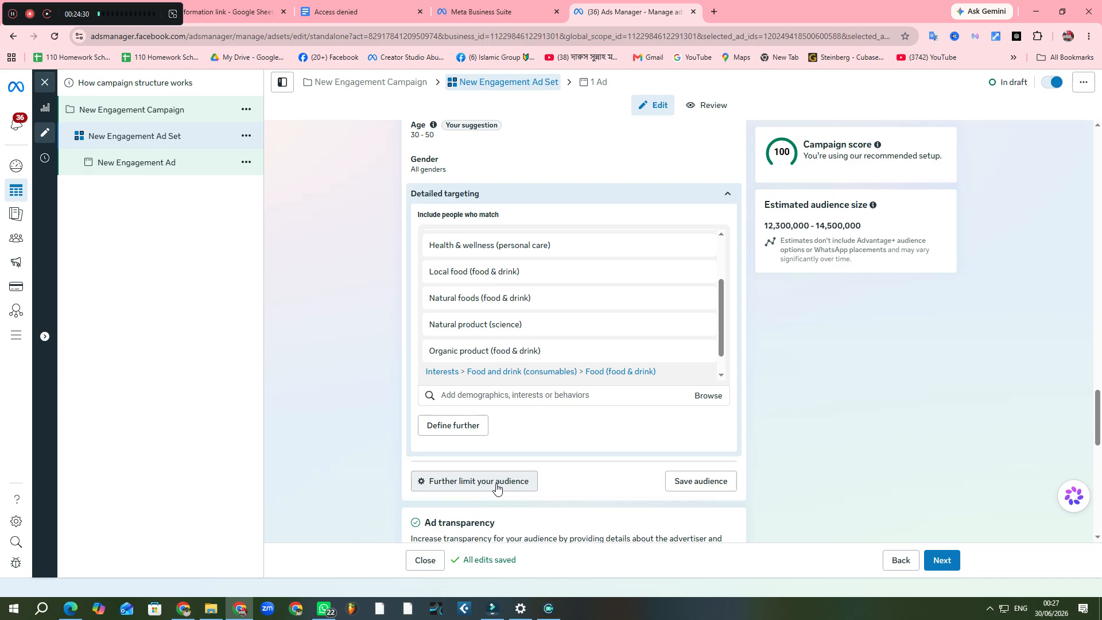
mouse_move(559, 350)
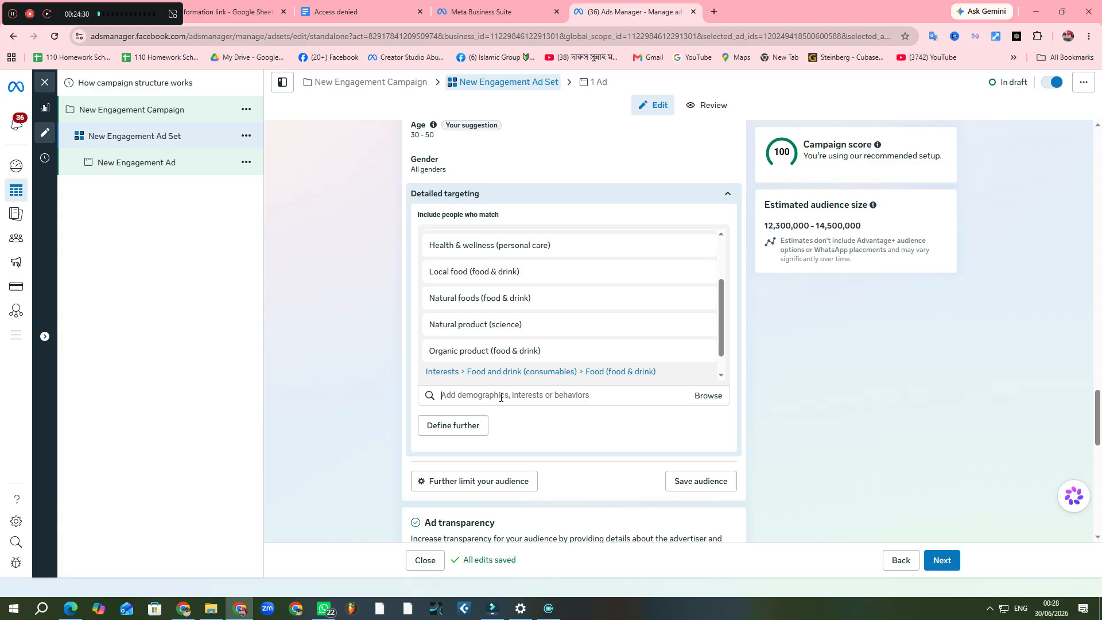
click(470, 395)
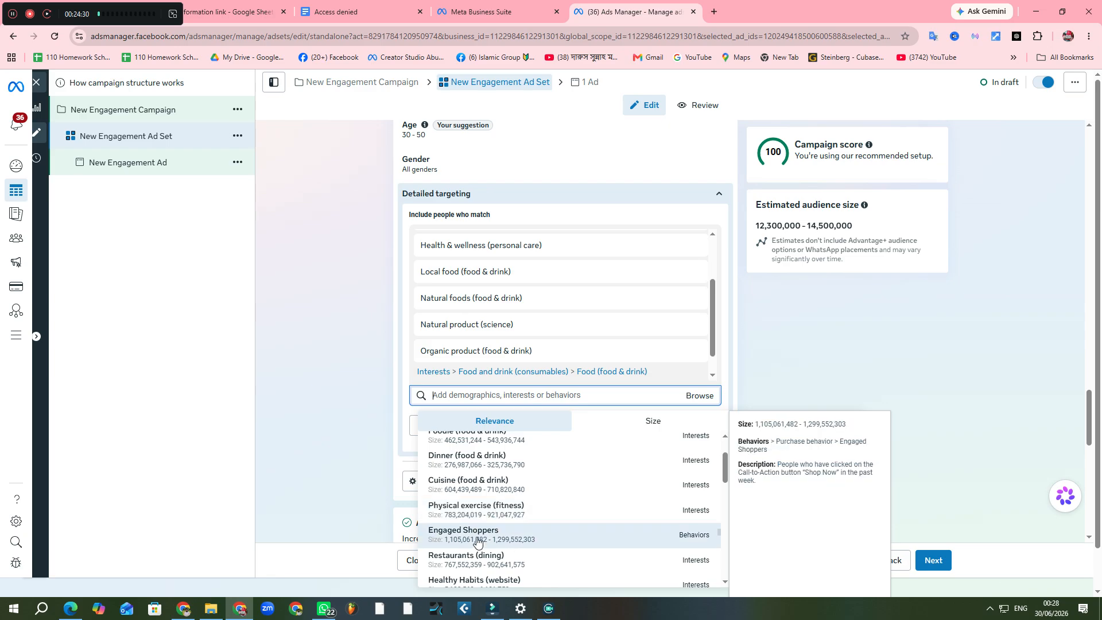
click(487, 539)
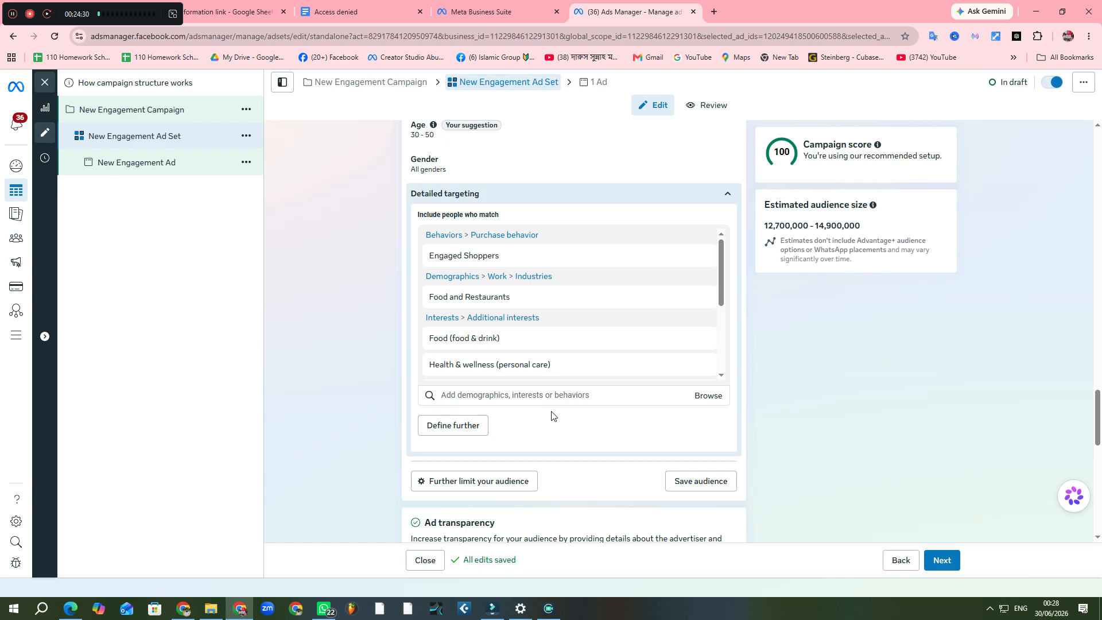
Add the interest Online shopping (retail) to the ad set's detailed targeting
click(510, 395)
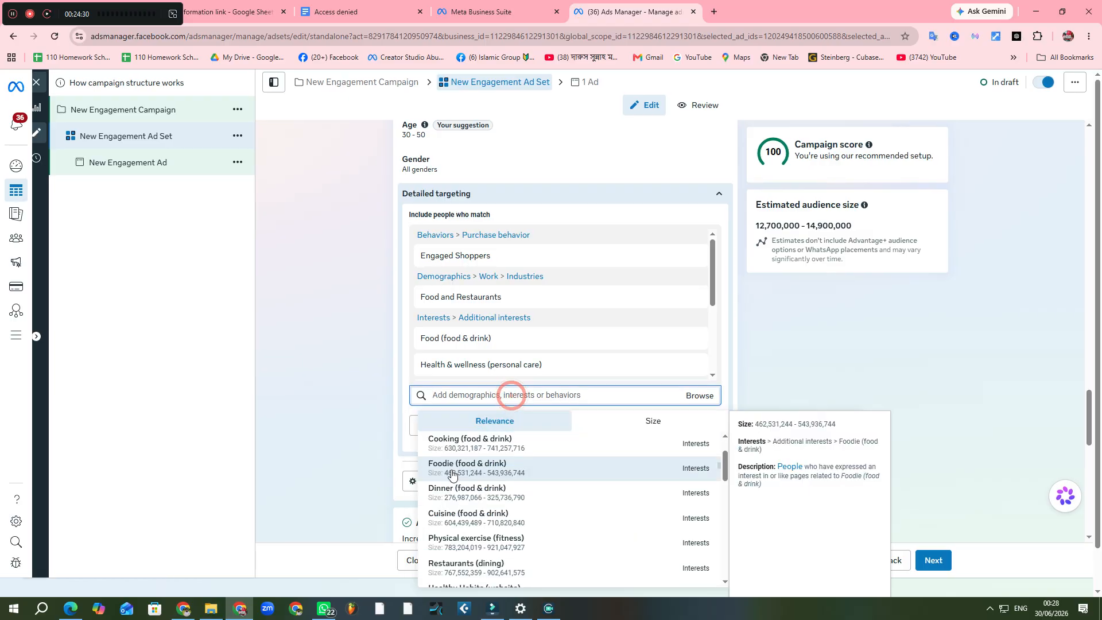
scroll(452, 474, up, 1)
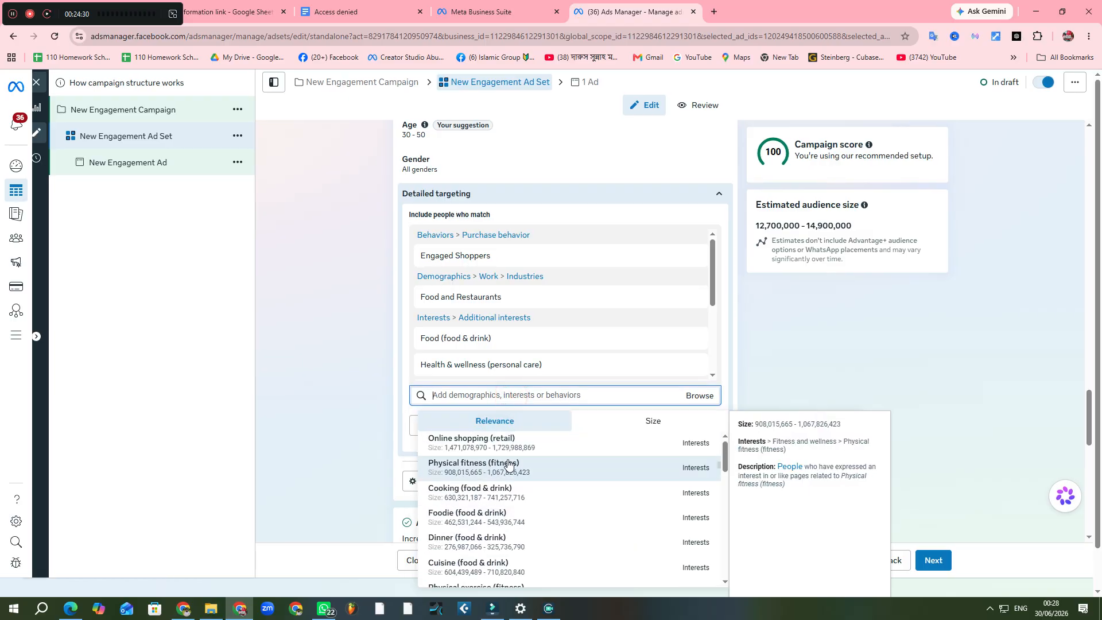
click(481, 446)
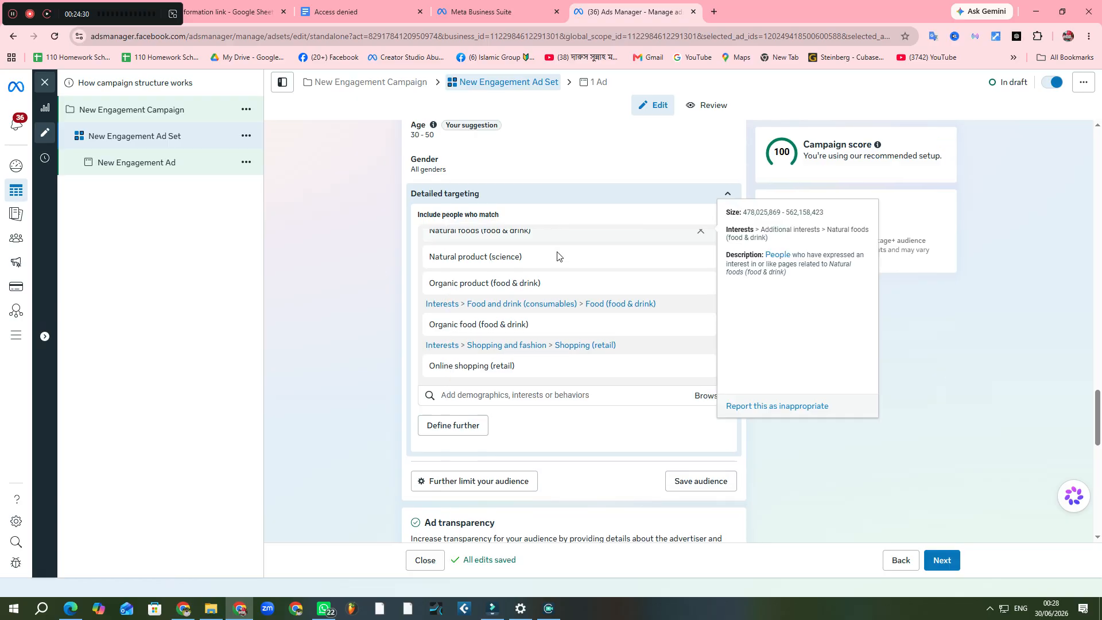
Look up "emp" in detailed targeting and include the interest Employment (careers)
click(481, 397)
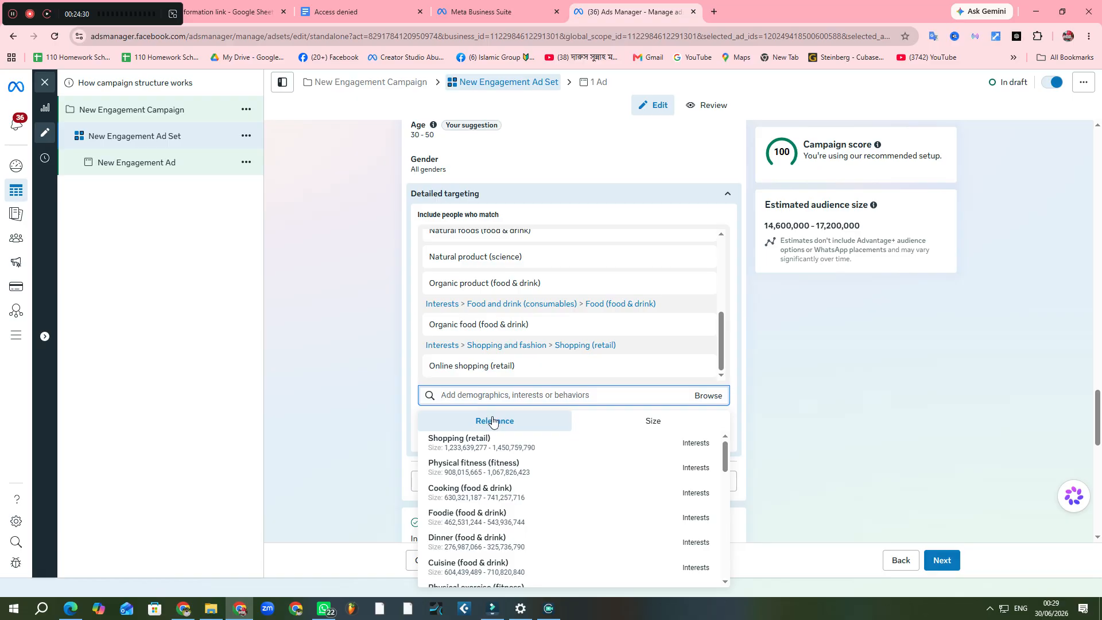
scroll(498, 492, down, 1)
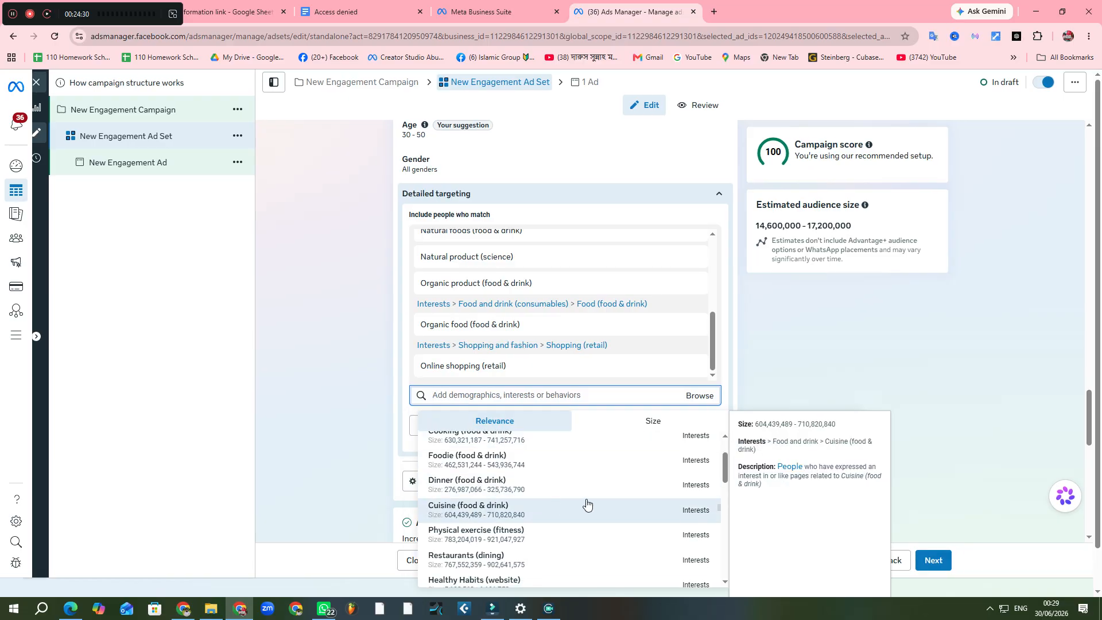
click(462, 395)
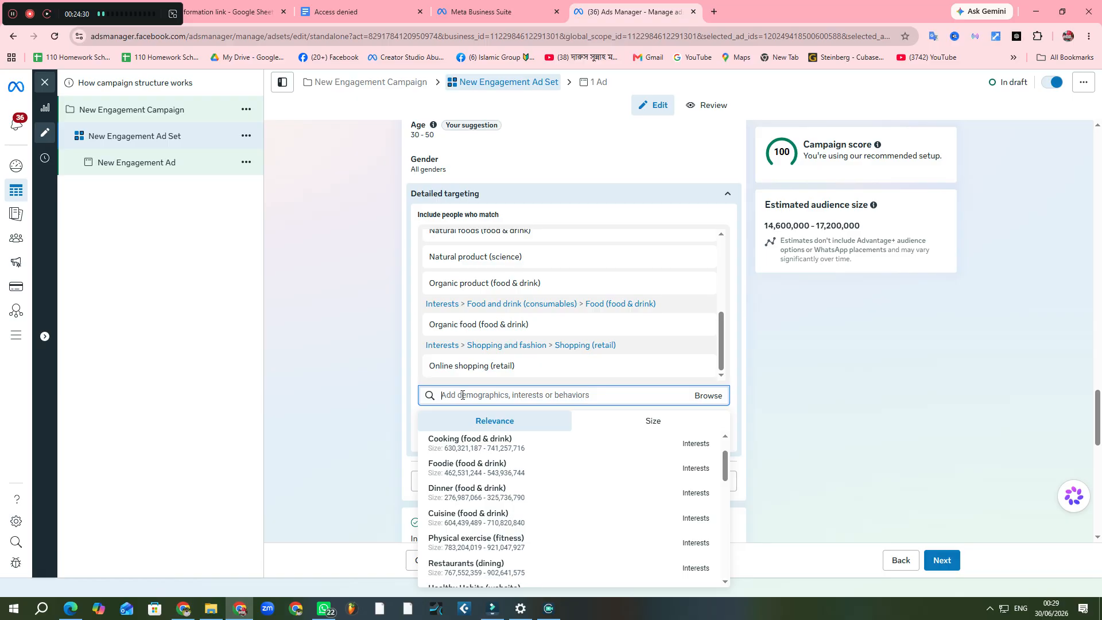
text(em)
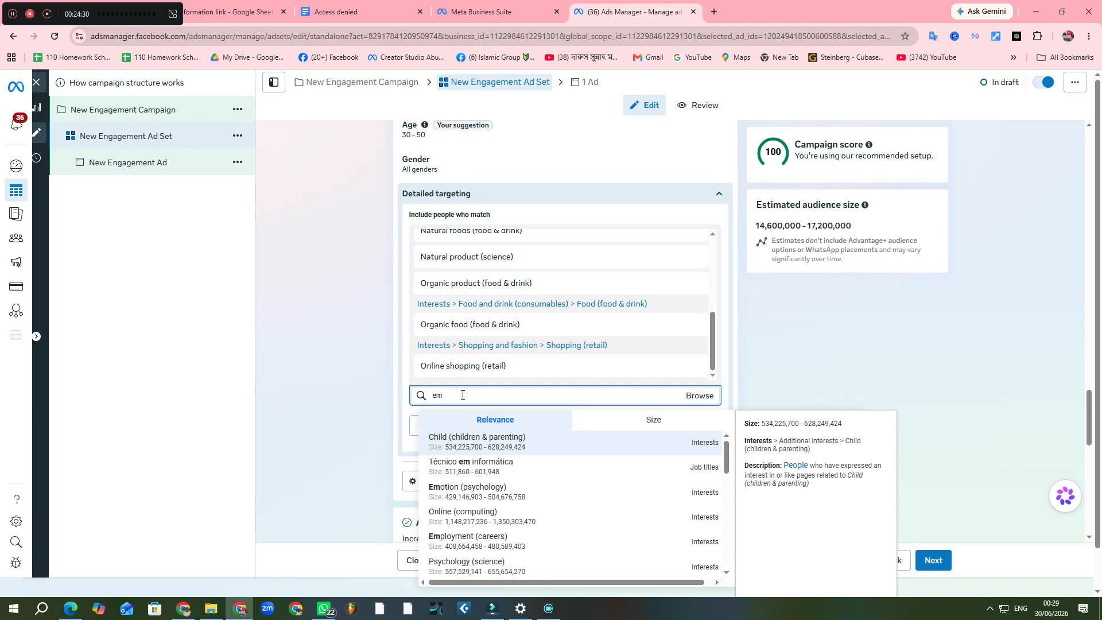
text(p)
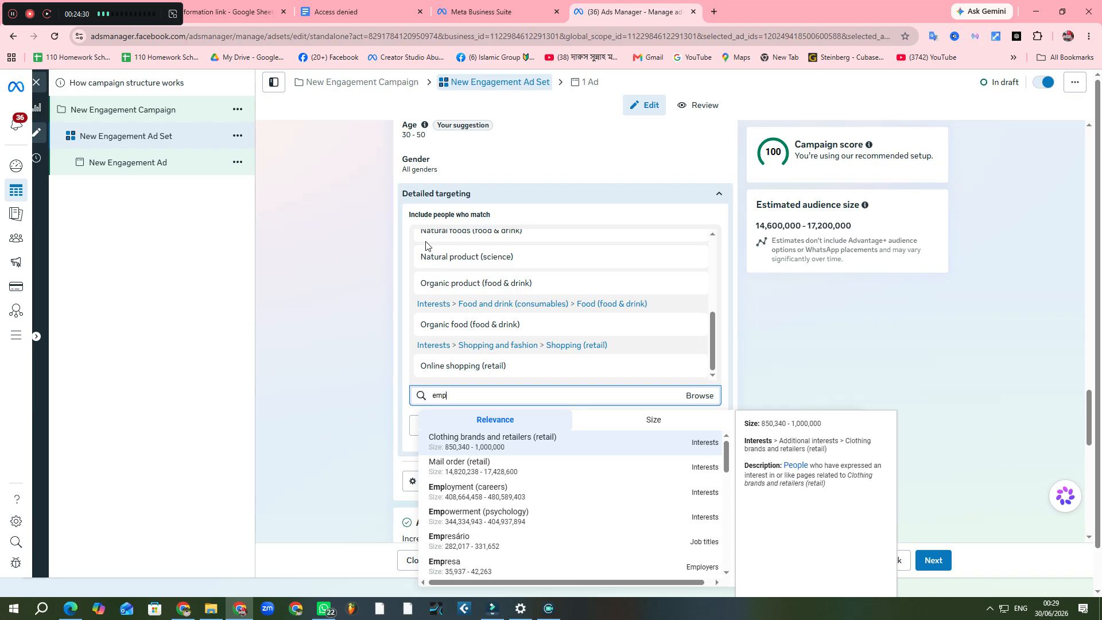
click(468, 491)
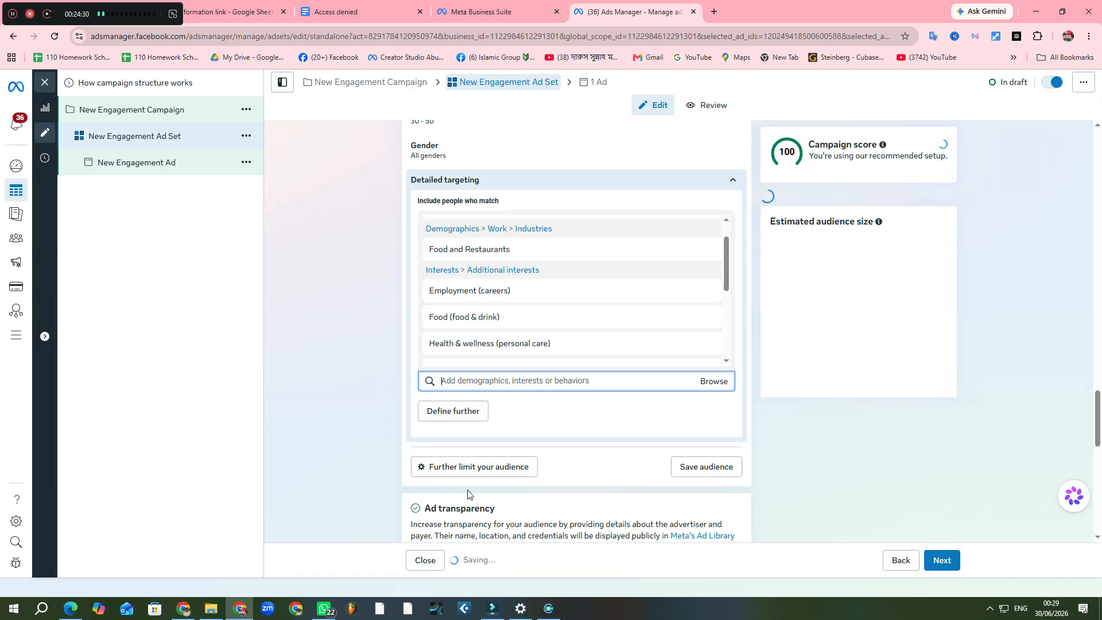
Search detailed targeting for government interests and add Government (government agency)
click(479, 384)
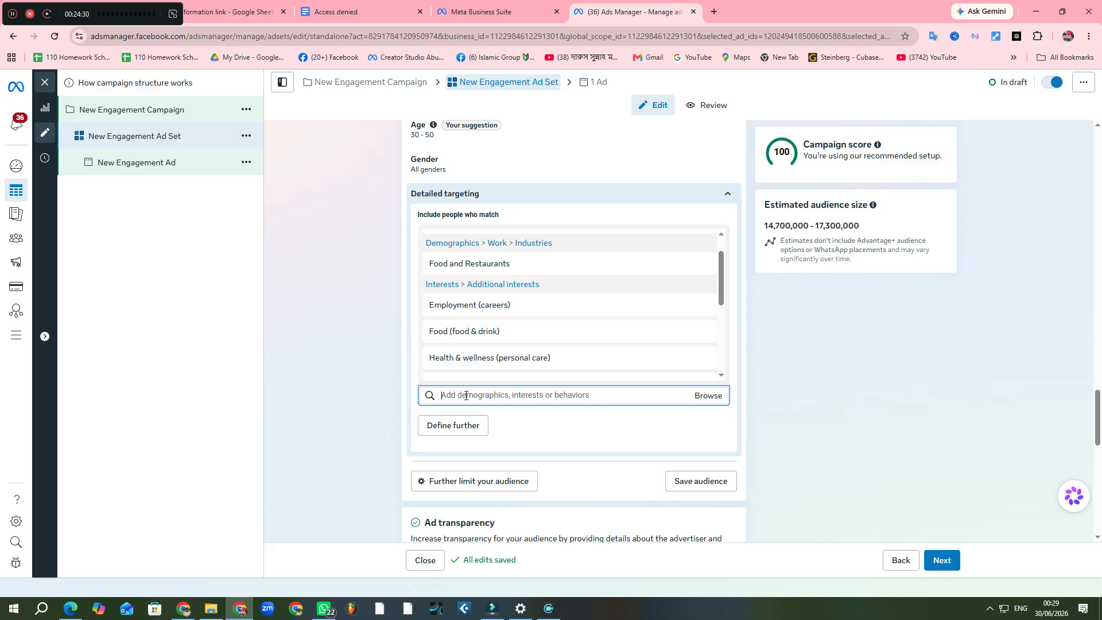
click(464, 395)
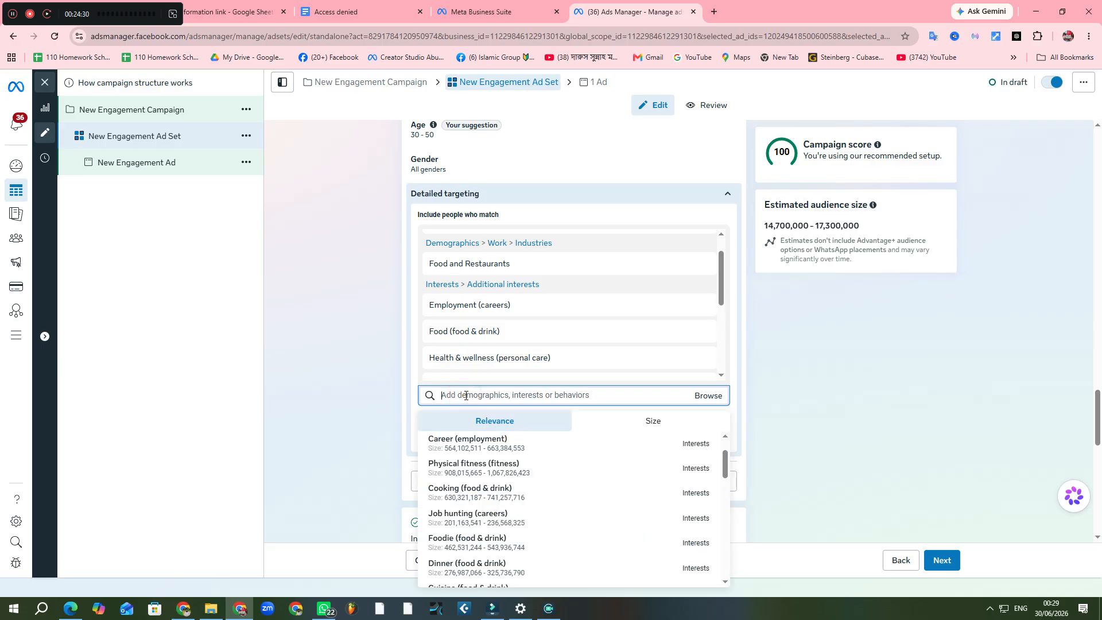
text(go)
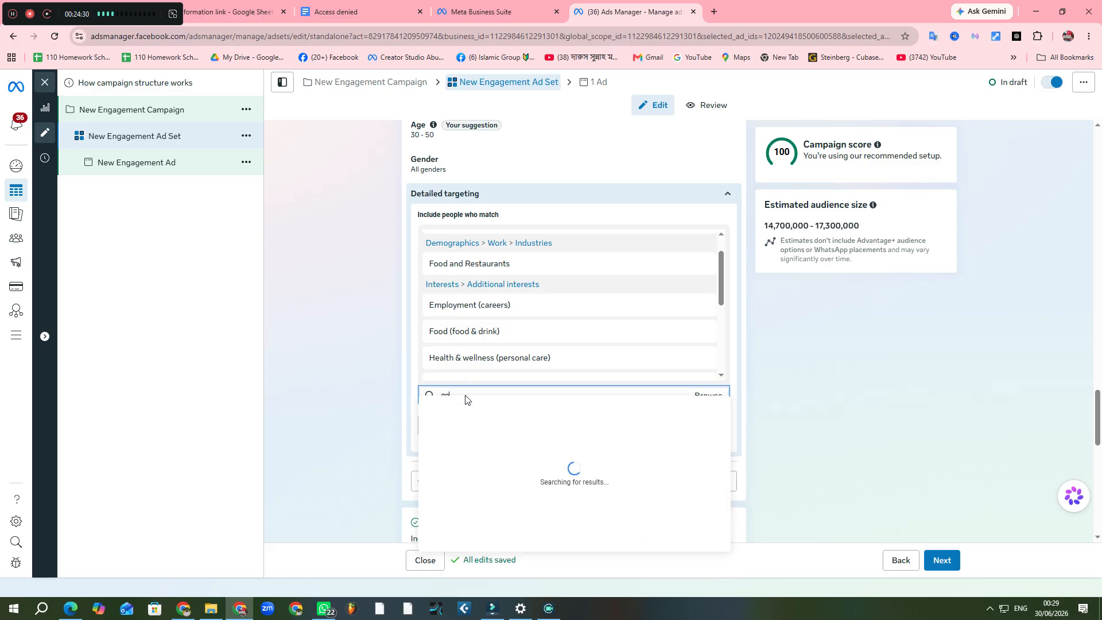
text(v)
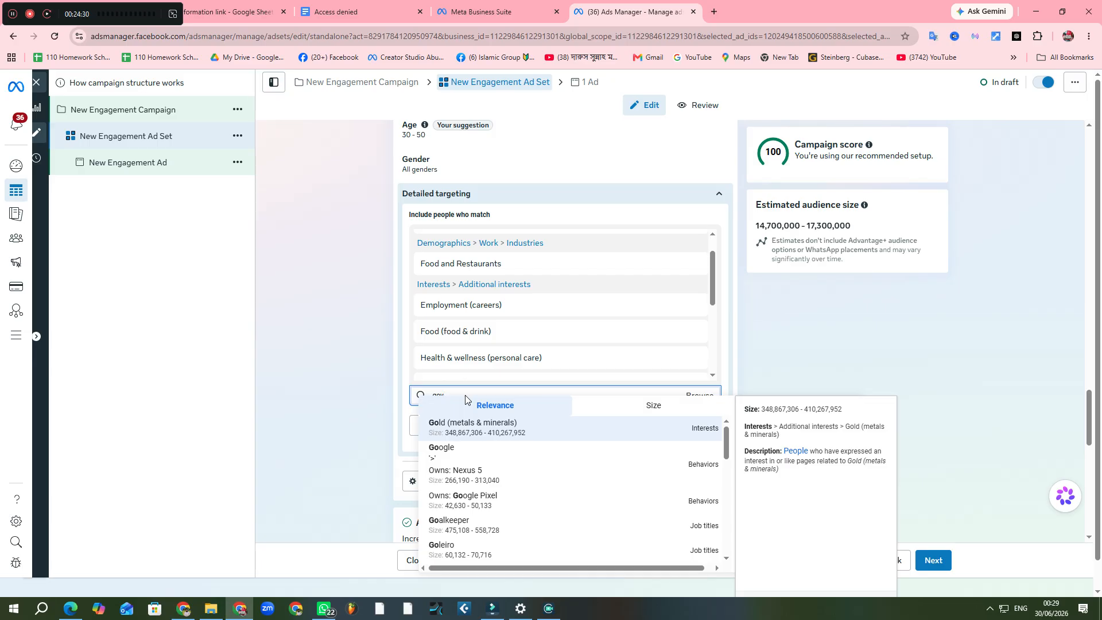
text(er)
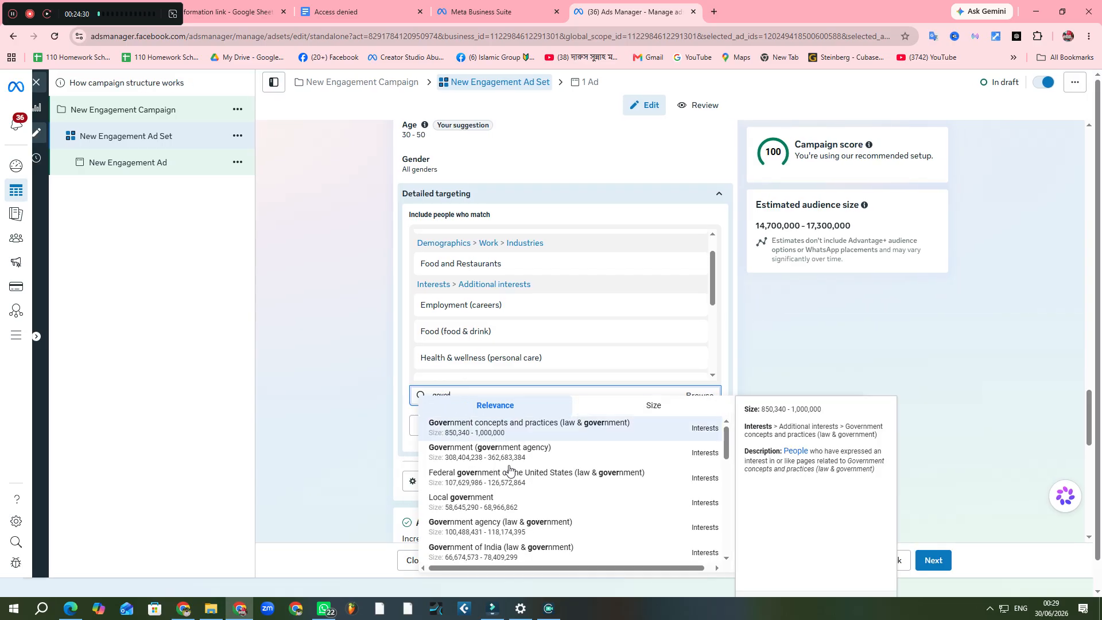
click(451, 457)
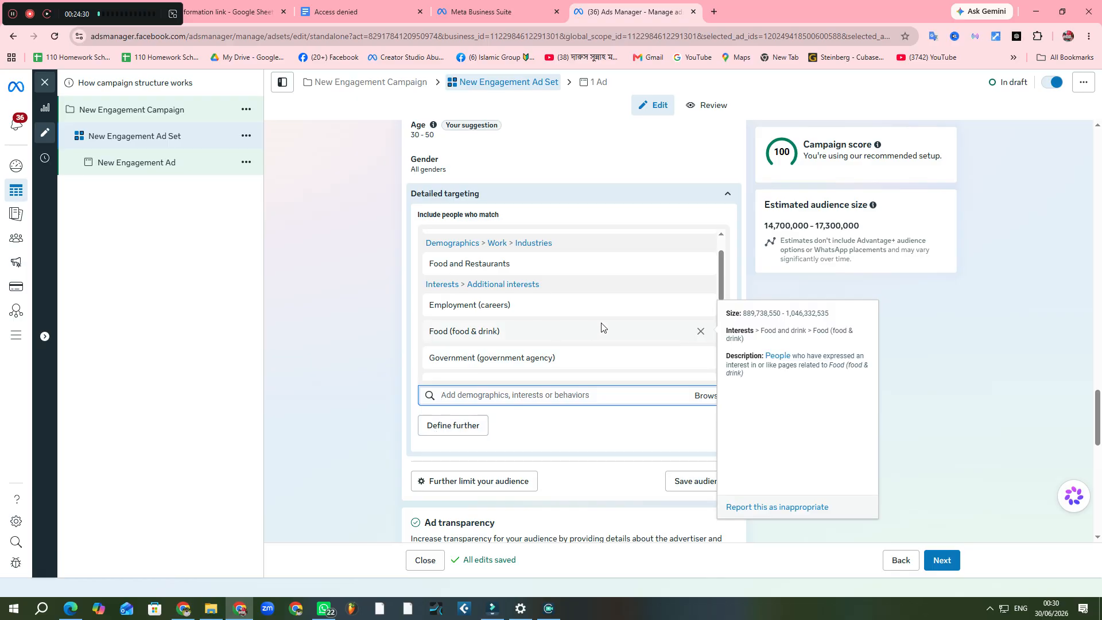
In the ad set's additional placement settings, exclude Desktop so the ads target Mobile devices only
scroll(602, 328, down, 3)
scroll(602, 329, down, 2)
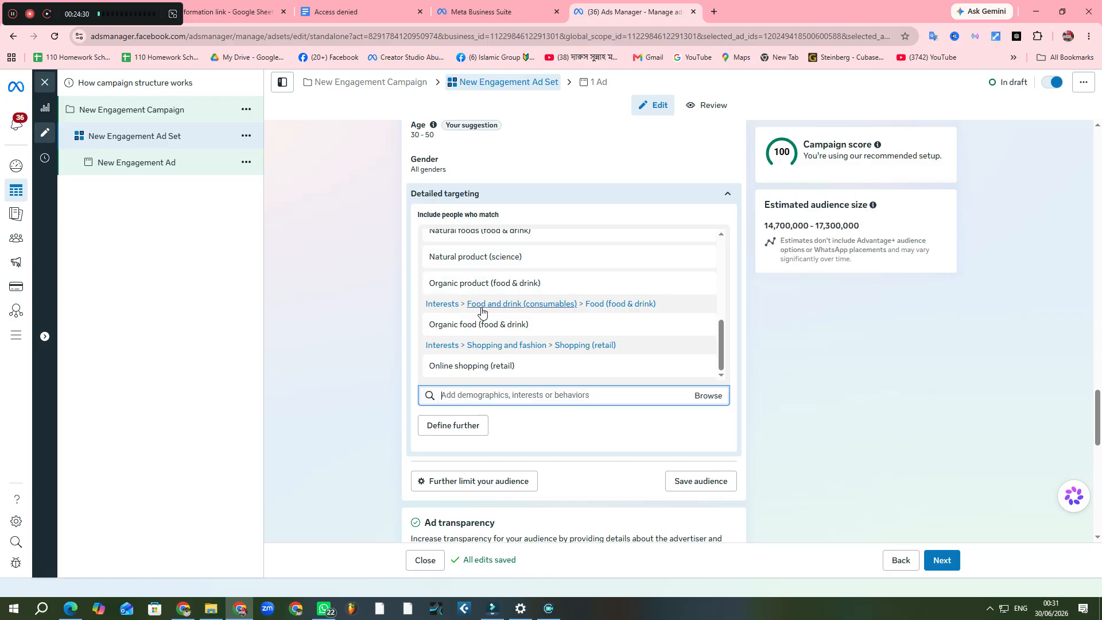
mouse_move(529, 321)
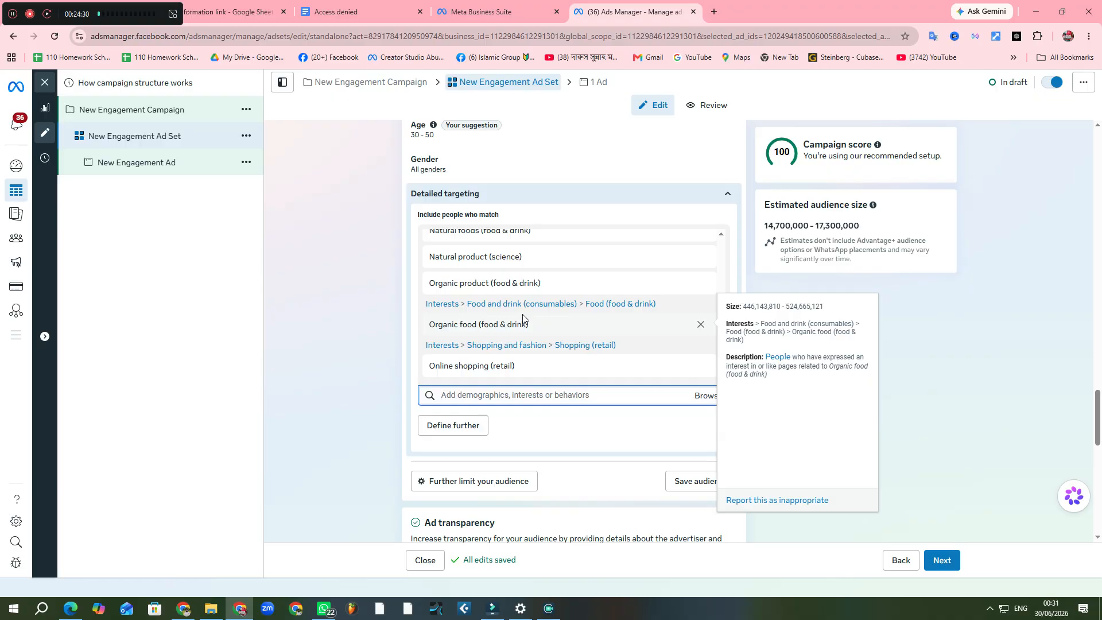
scroll(560, 396, down, 1)
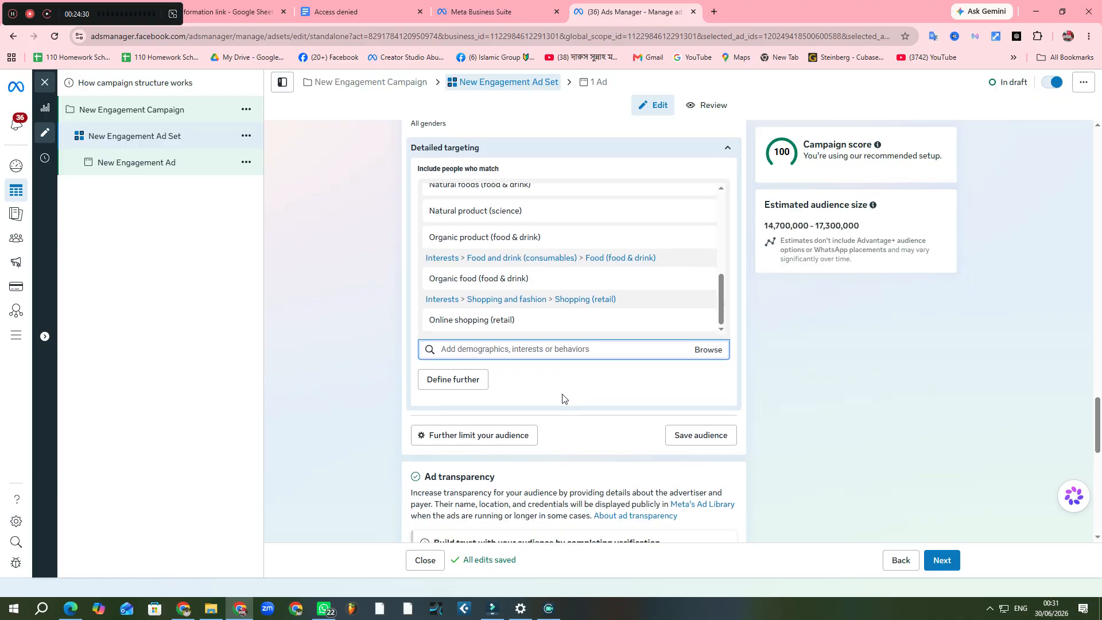
scroll(492, 373, down, 4)
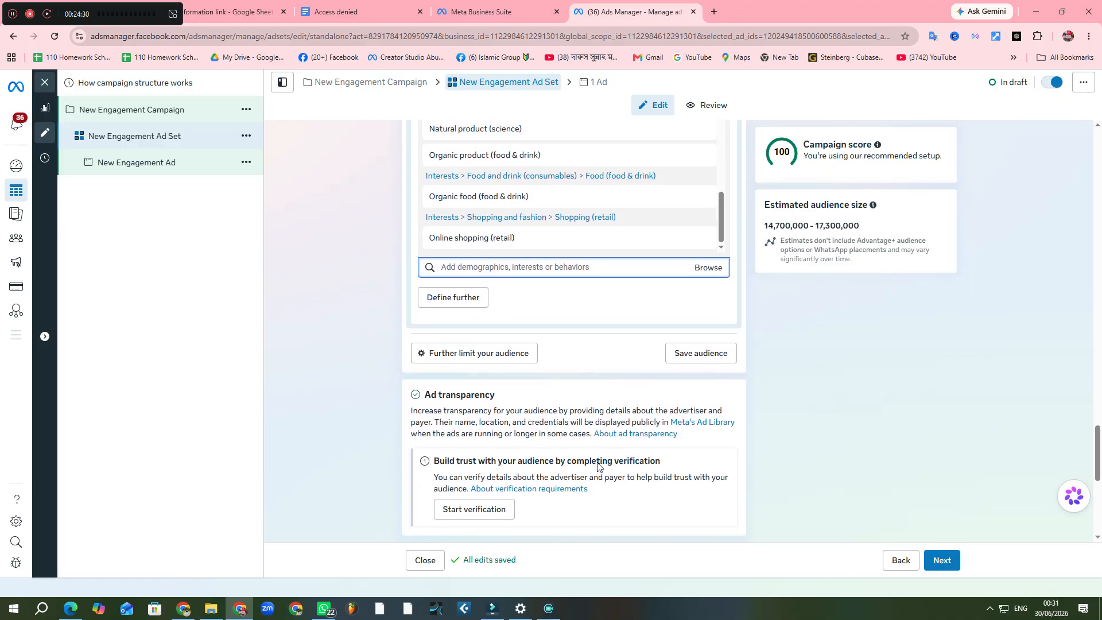
scroll(551, 411, down, 4)
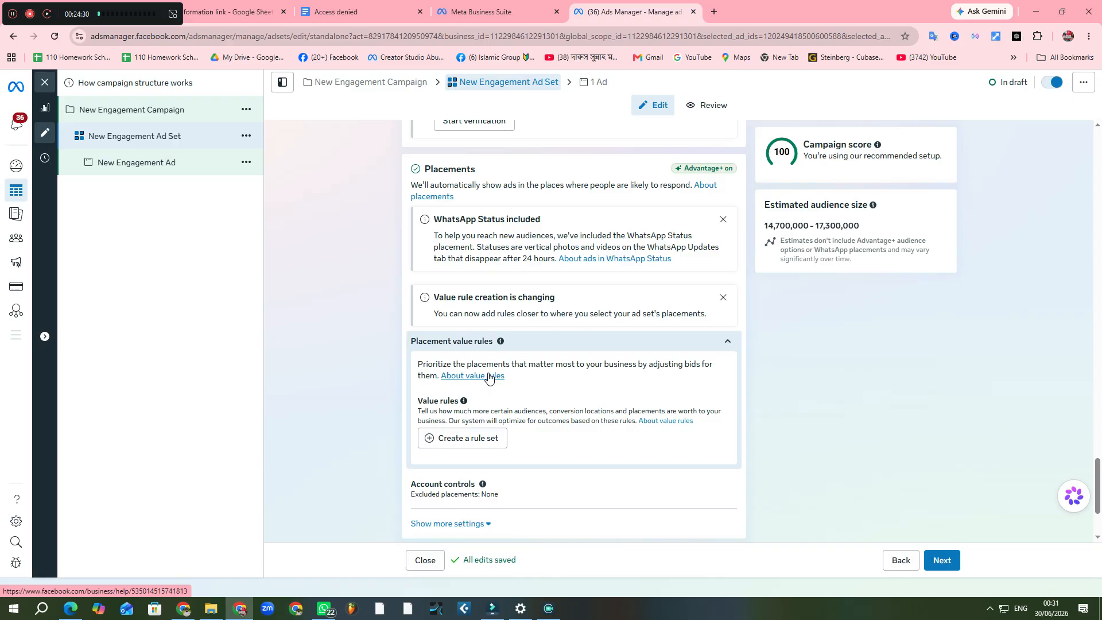
click(475, 524)
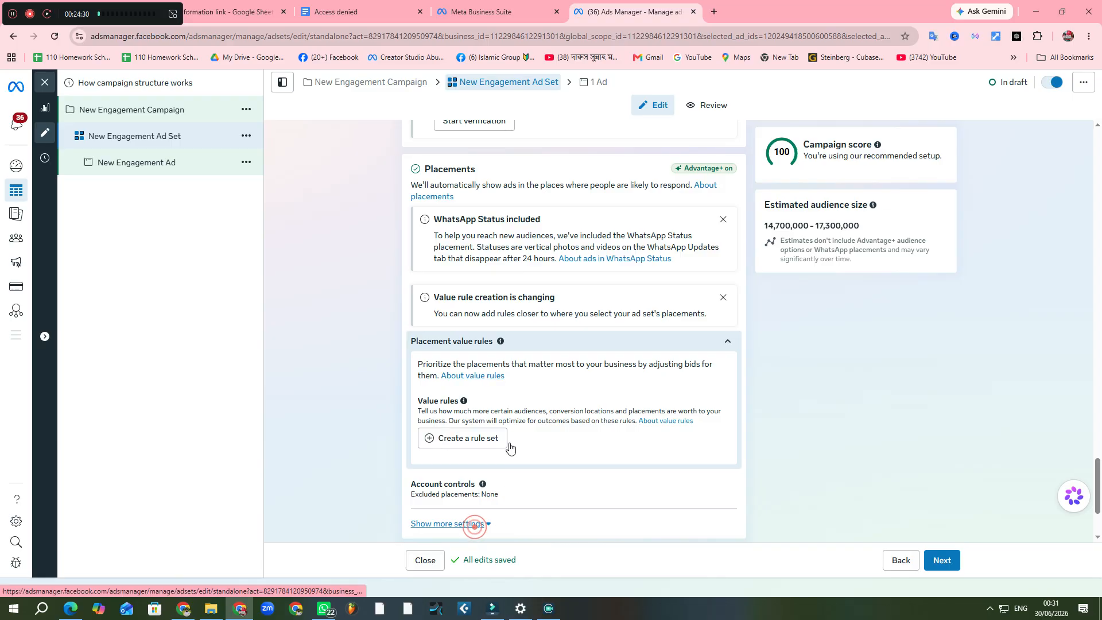
scroll(510, 447, down, 4)
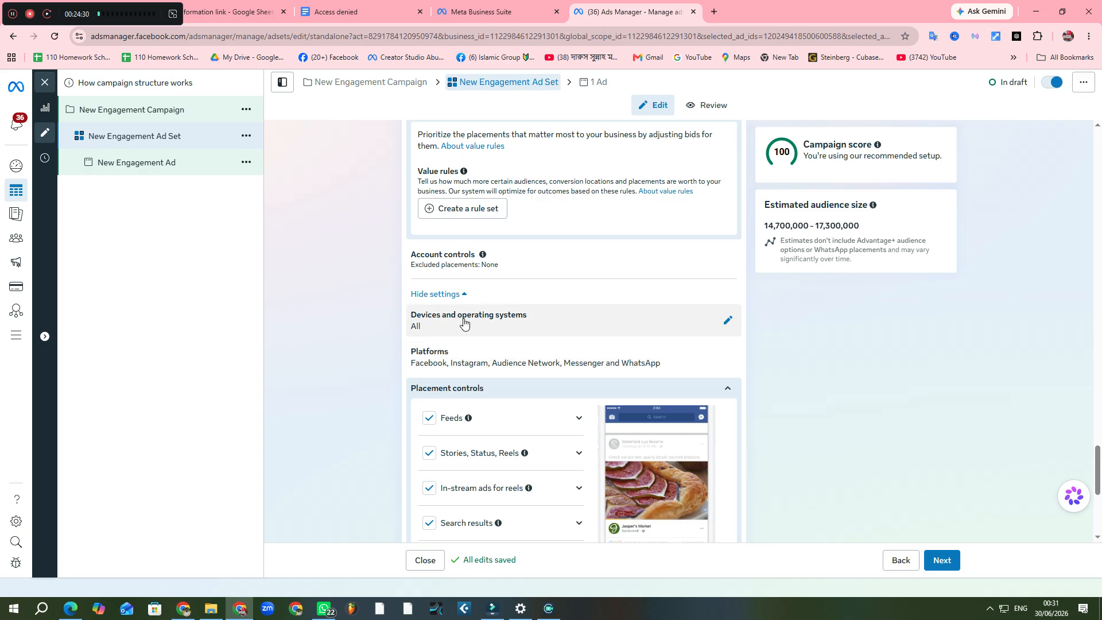
click(728, 319)
click(526, 370)
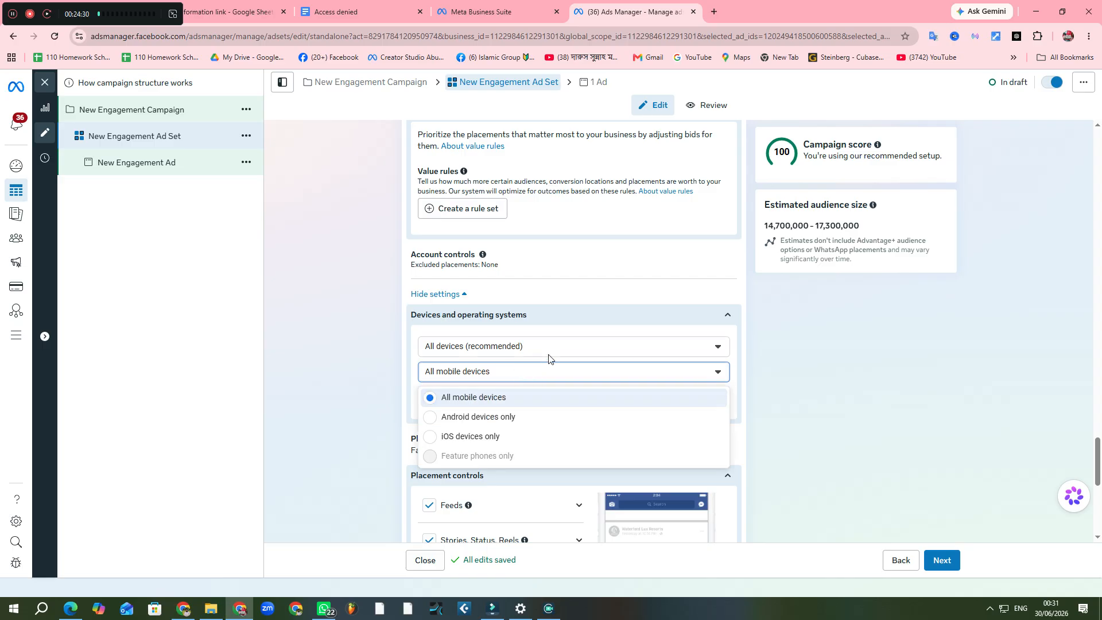
click(548, 350)
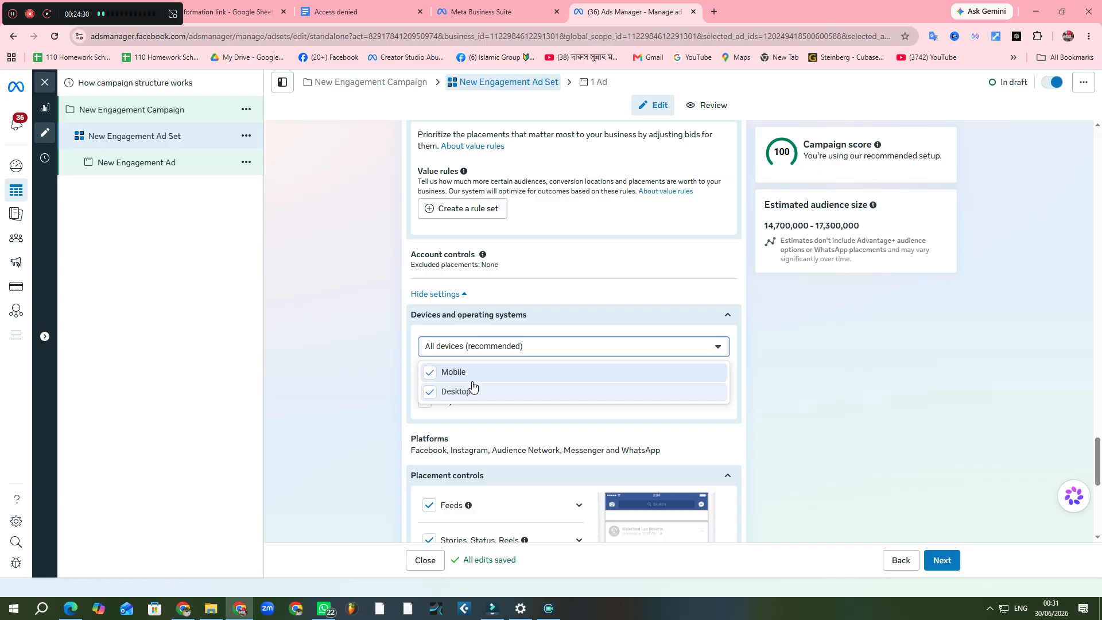
click(432, 392)
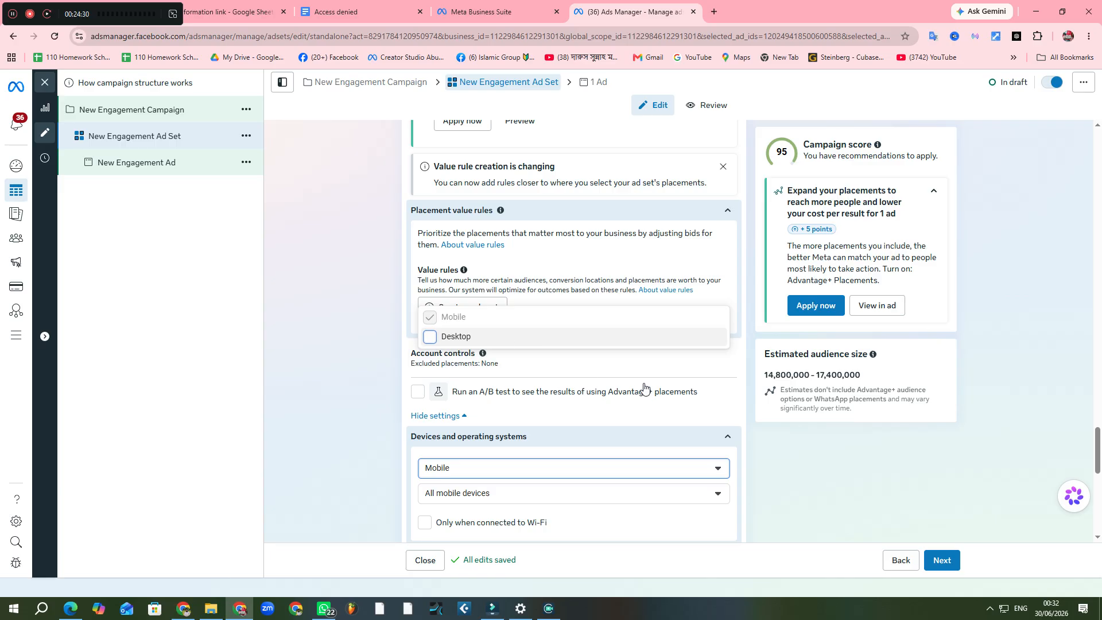
Go to the New Engagement Ad and start setting up its ad creative with a video
scroll(594, 368, down, 3)
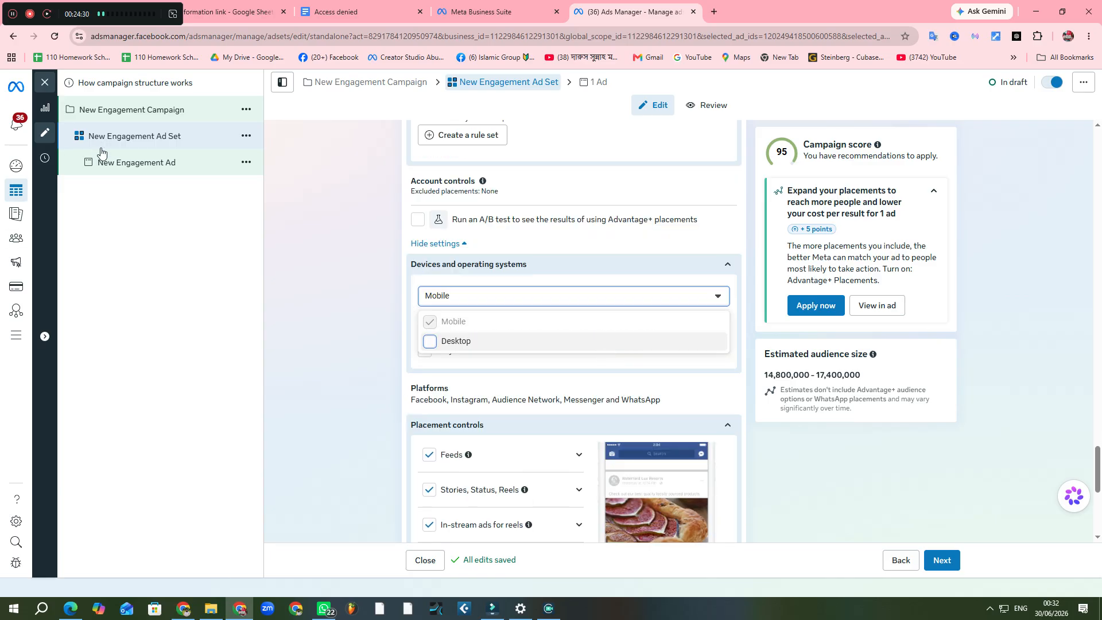
click(143, 164)
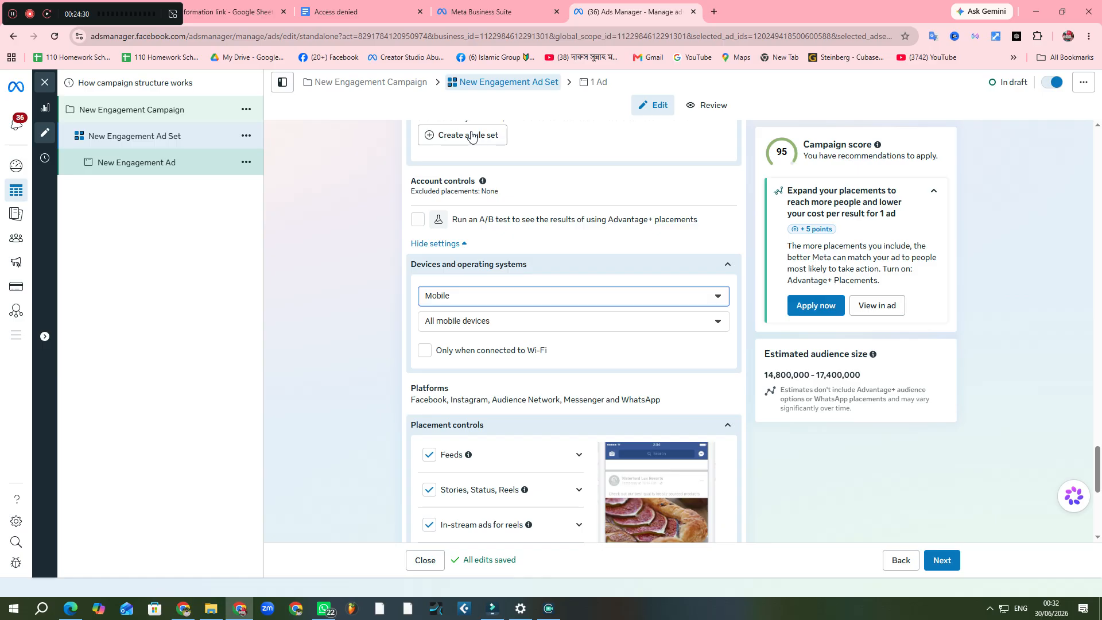
click(117, 172)
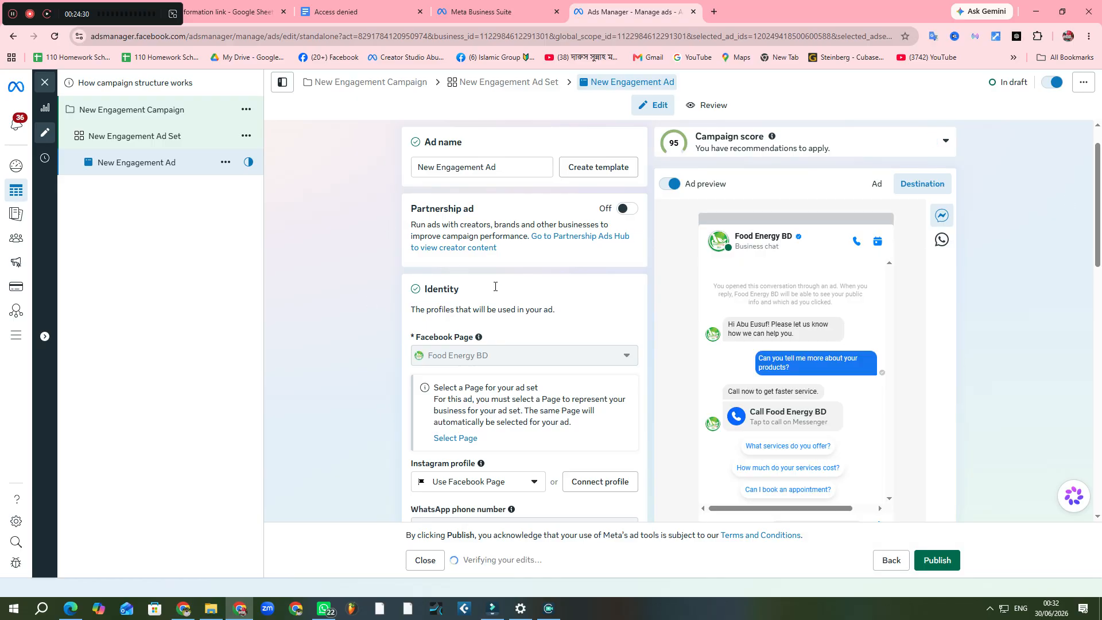
scroll(495, 286, down, 6)
scroll(495, 282, down, 5)
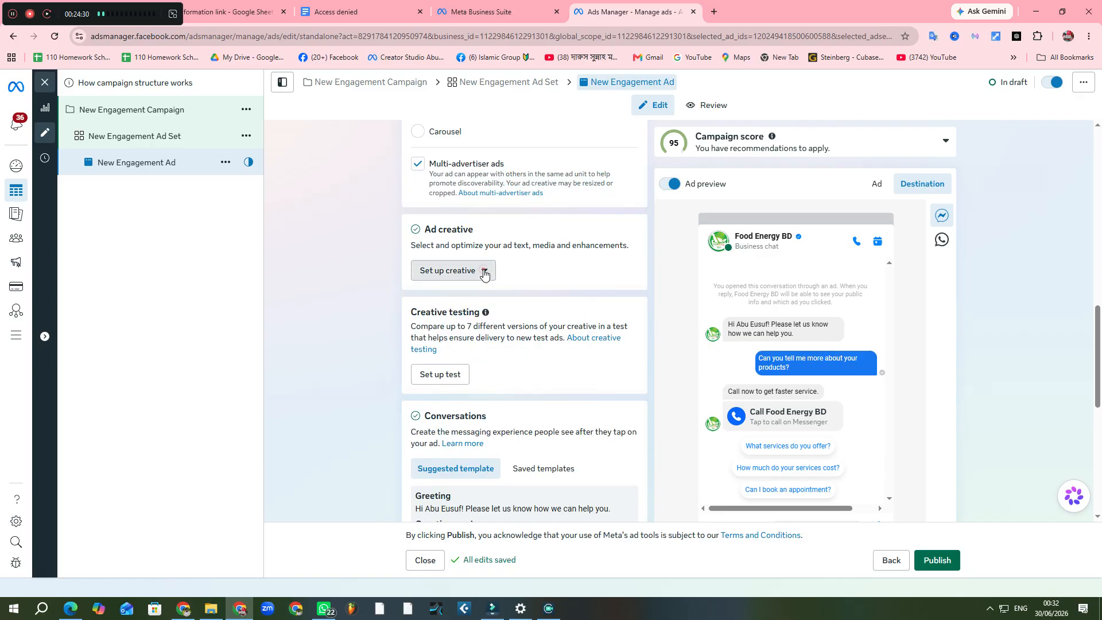
click(483, 271)
click(439, 316)
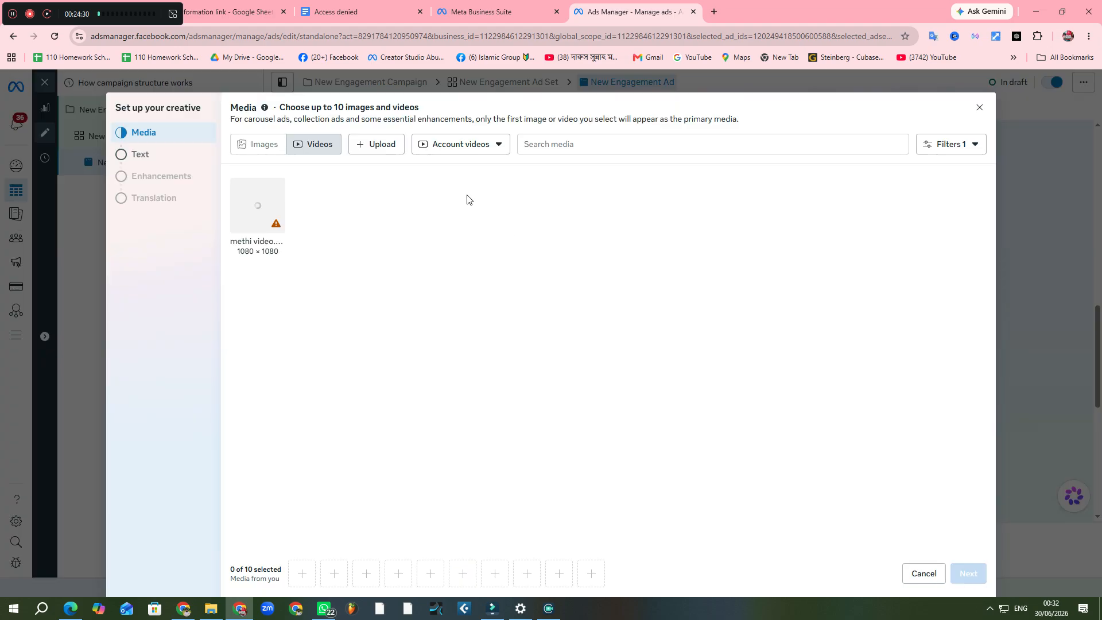
Choose the yellow-toned 1080 × 1080 clip from the Page videos as the ad's media and continue to the Text stage
click(492, 144)
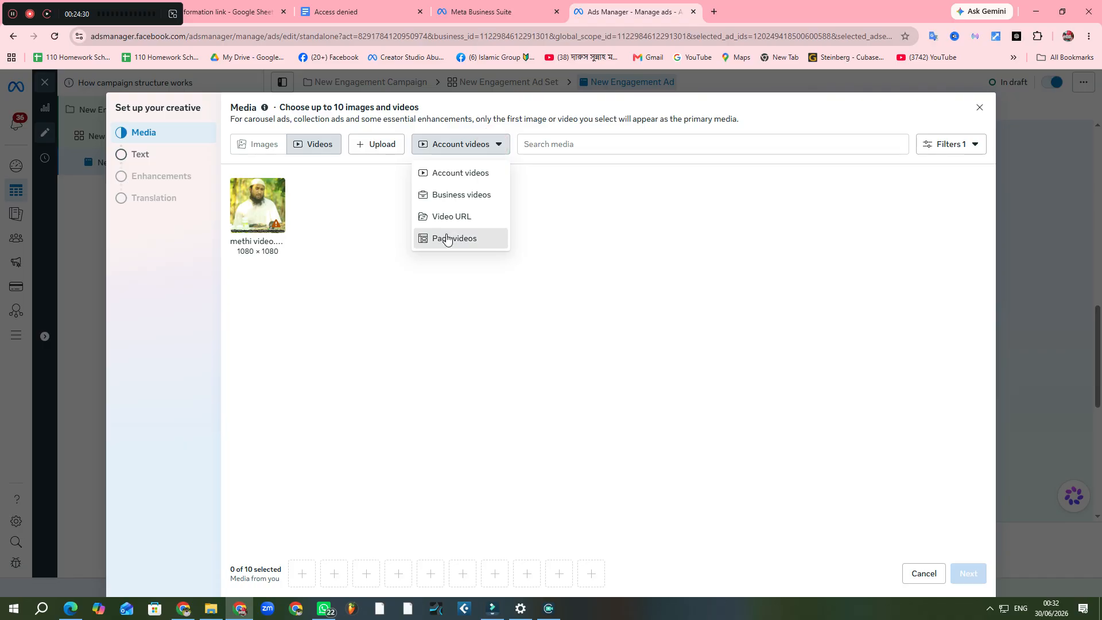
click(447, 237)
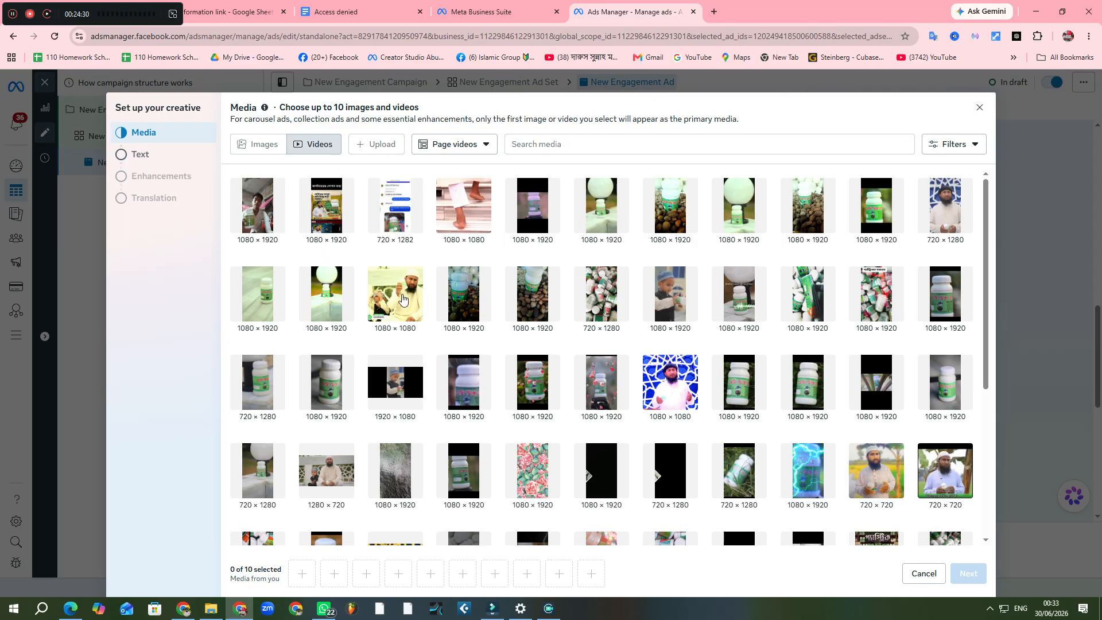
click(402, 295)
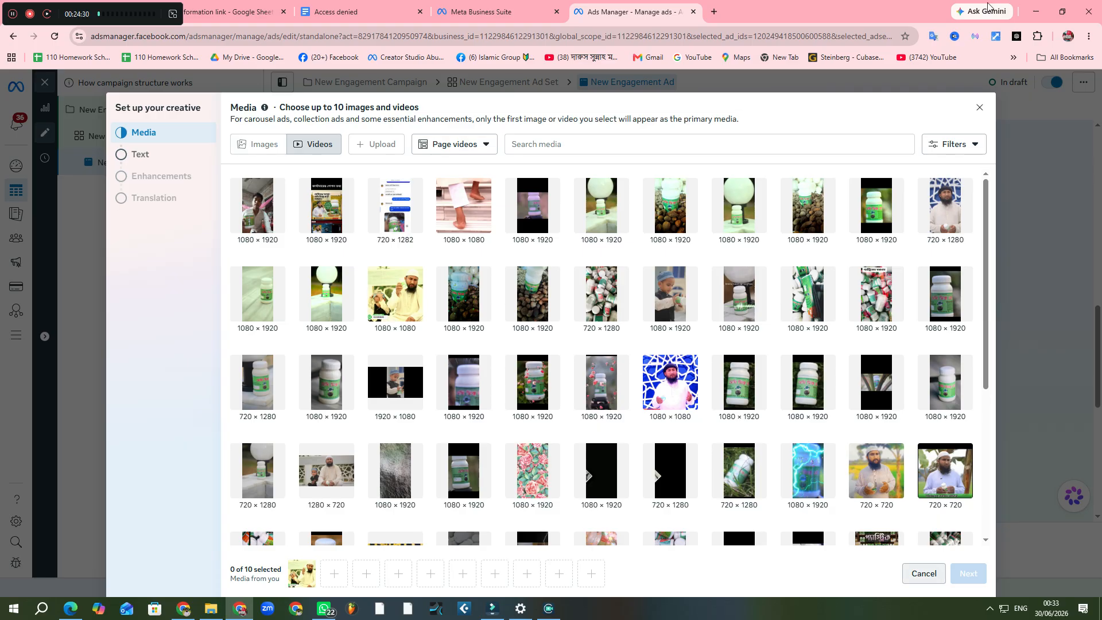
drag(869, 14, 326, 48)
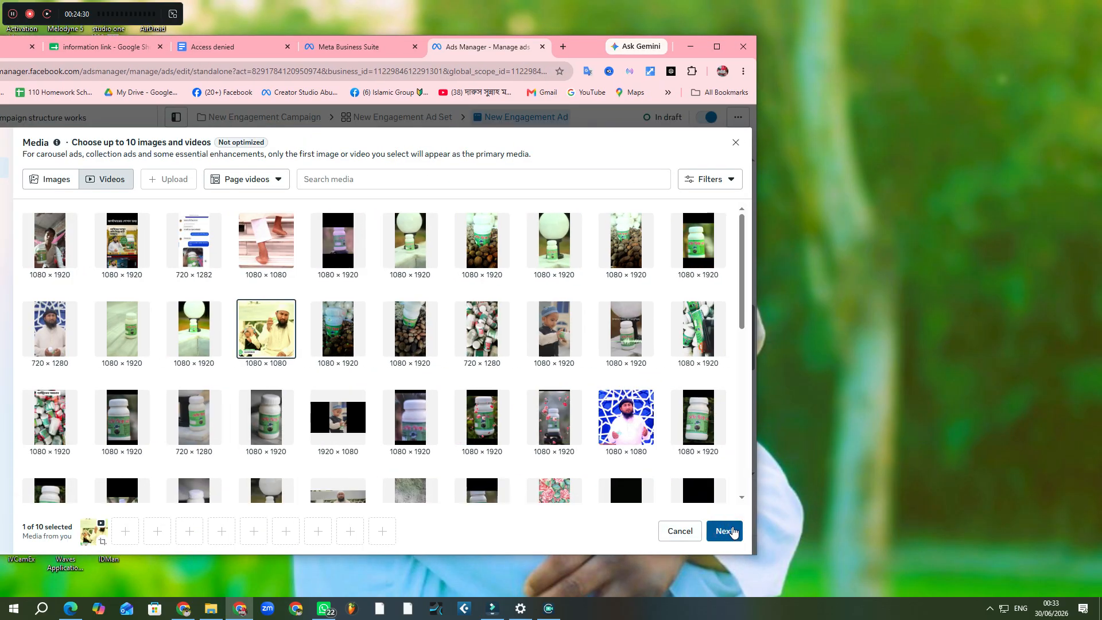
click(729, 532)
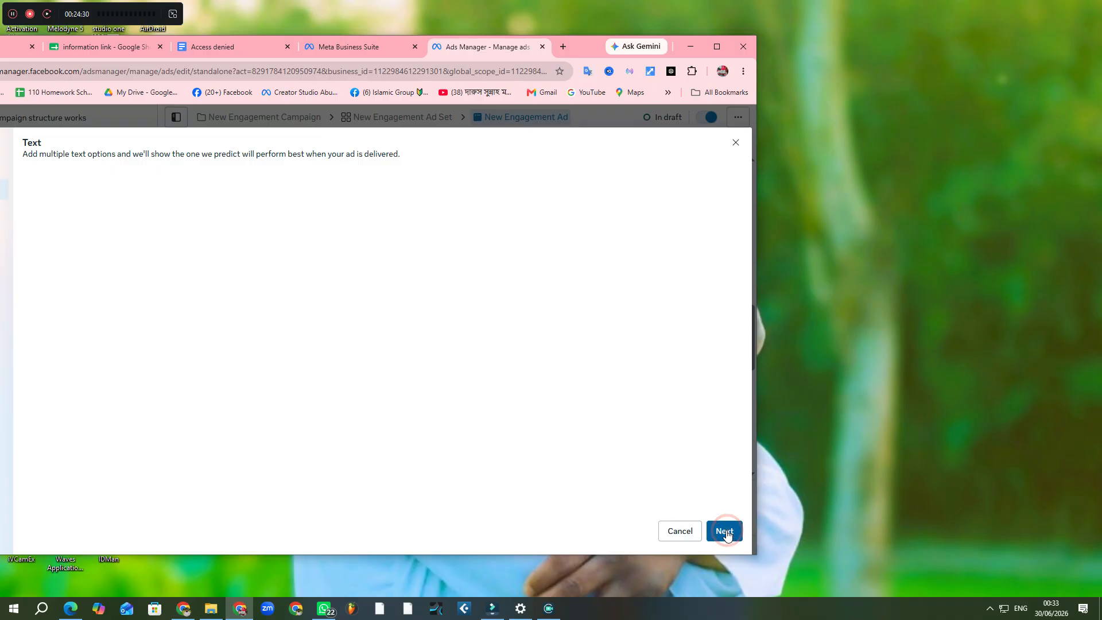
Finish the ad's creative setup, leaving the text empty and the Advantage+ creative enhancements at their defaults
click(725, 531)
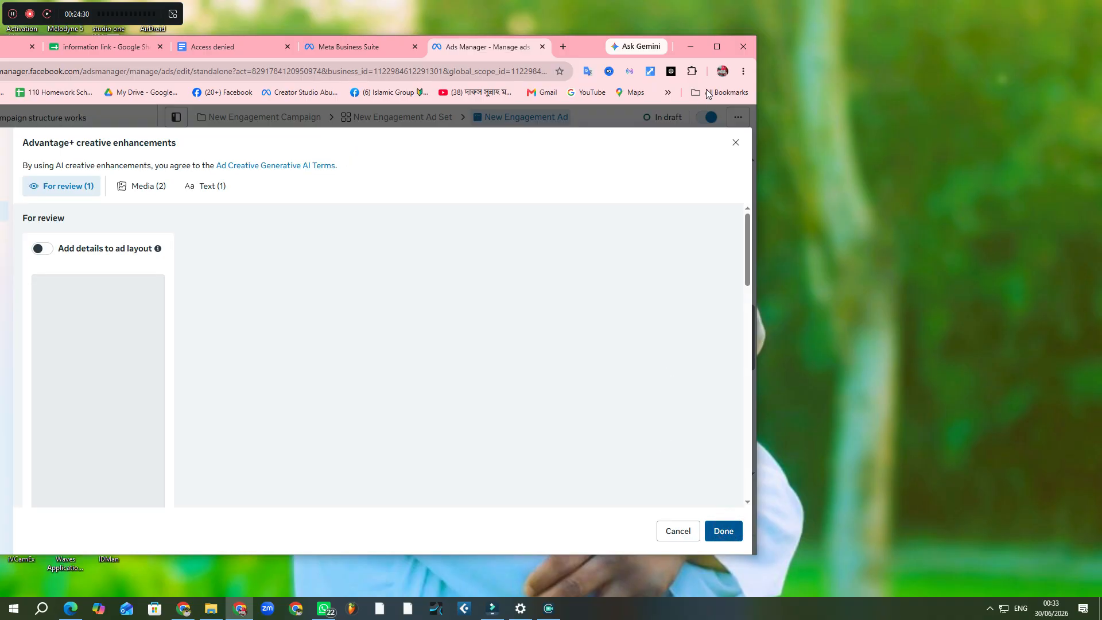
click(723, 531)
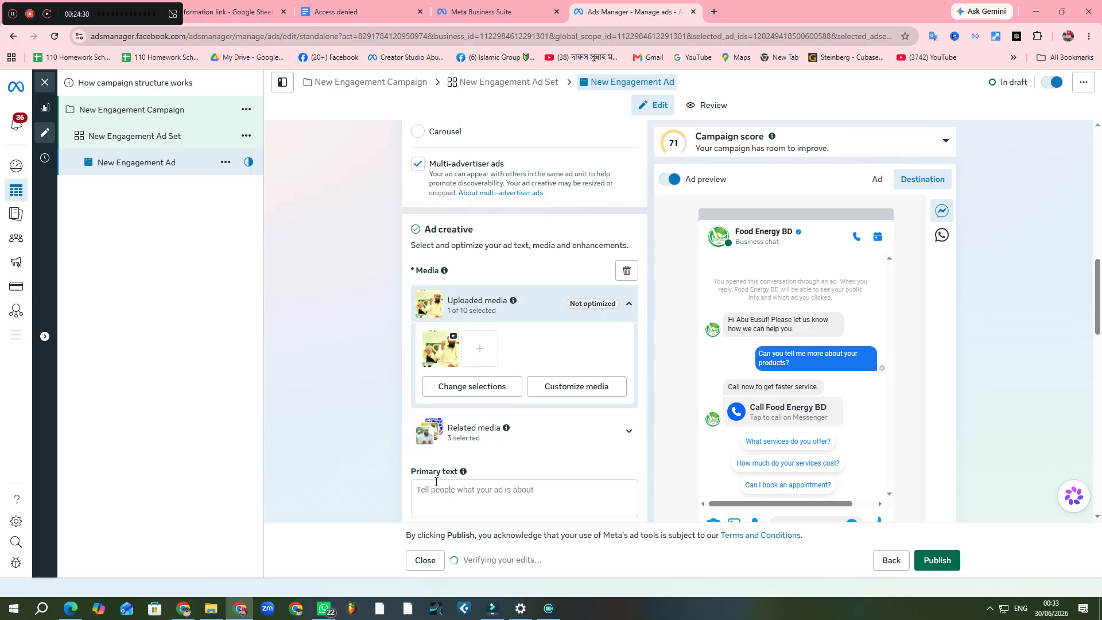
scroll(441, 485, down, 1)
scroll(441, 485, down, 1)
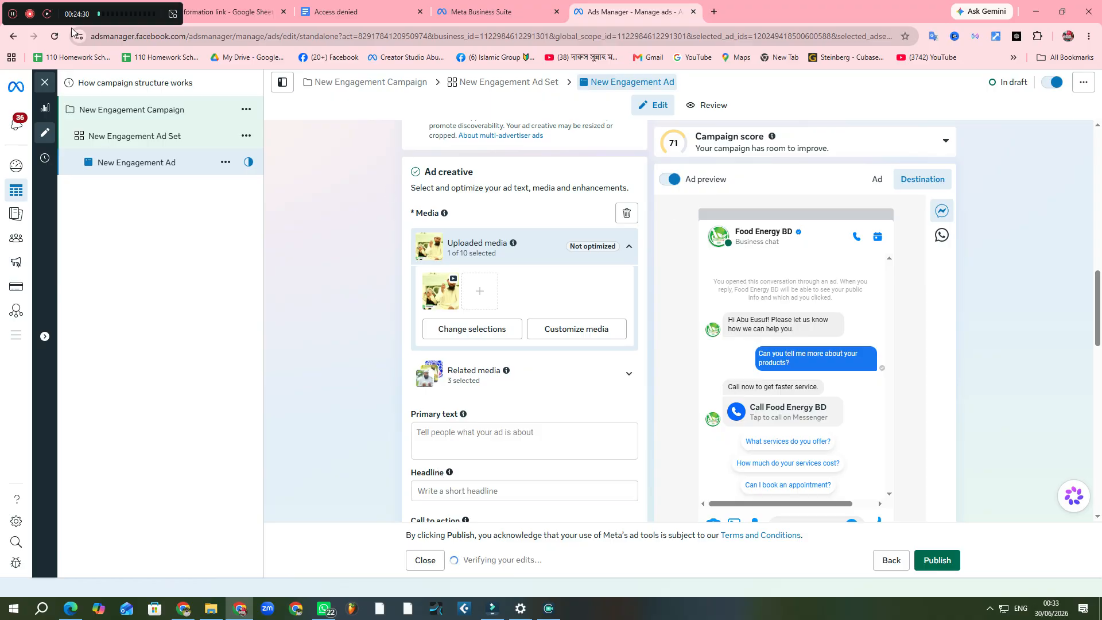
Change the Facebook Page of the New Engagement Ad Set to Natural Food Energy
click(159, 142)
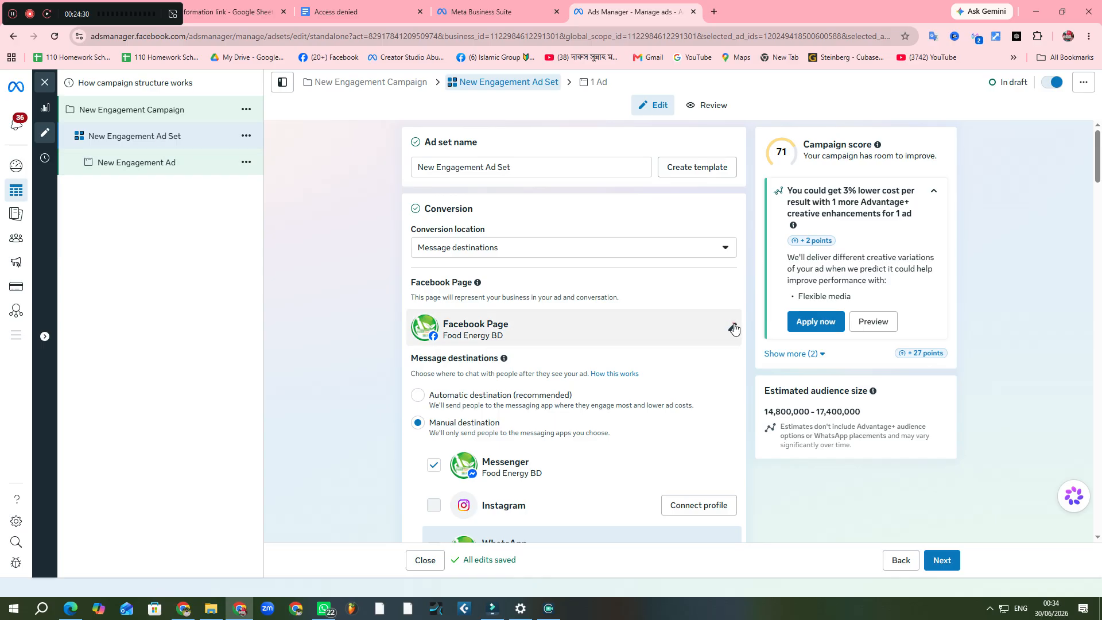
click(734, 328)
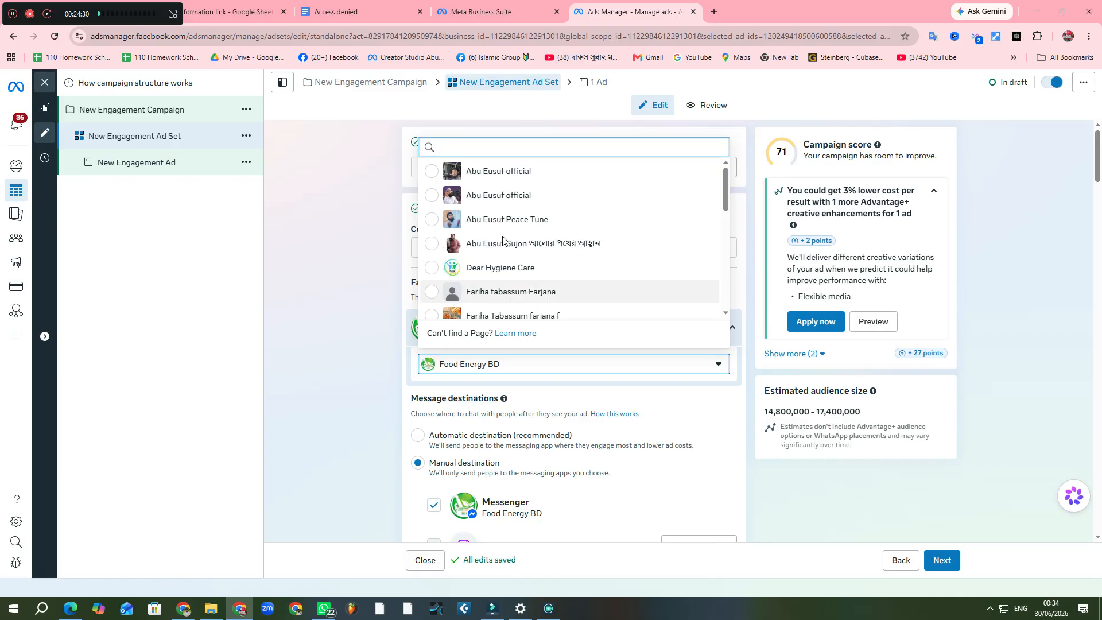
scroll(502, 239, down, 5)
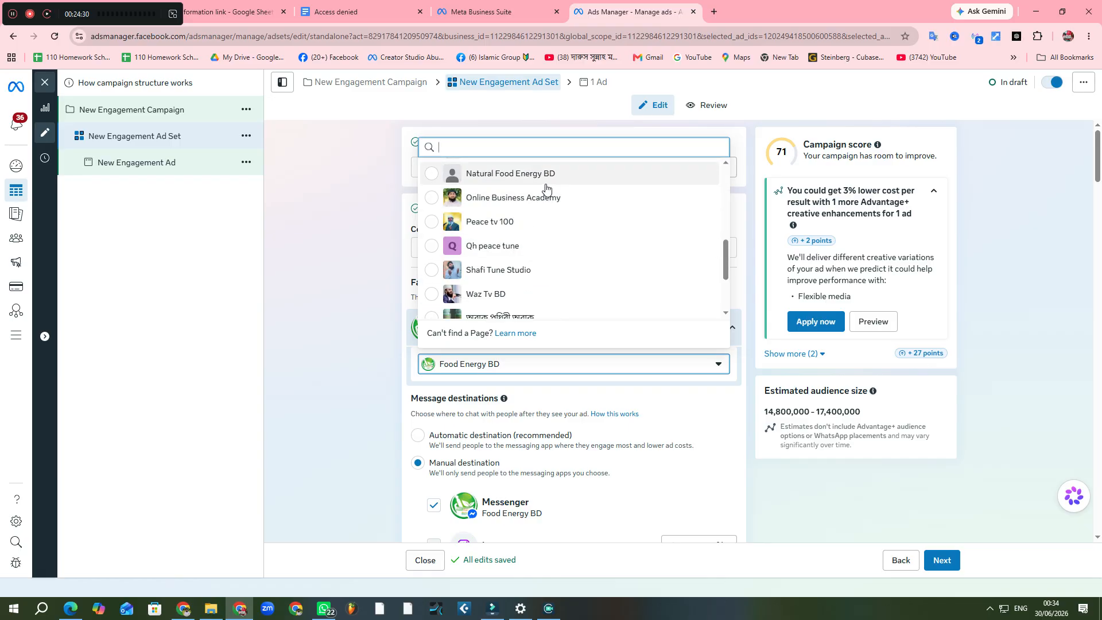
scroll(528, 284, up, 3)
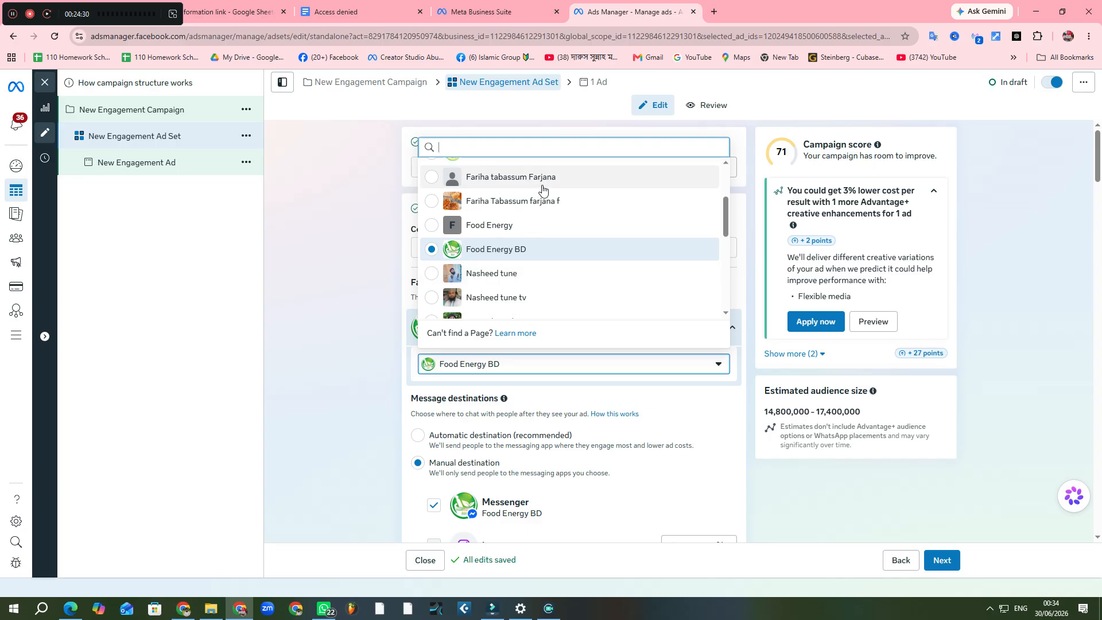
scroll(523, 262, down, 3)
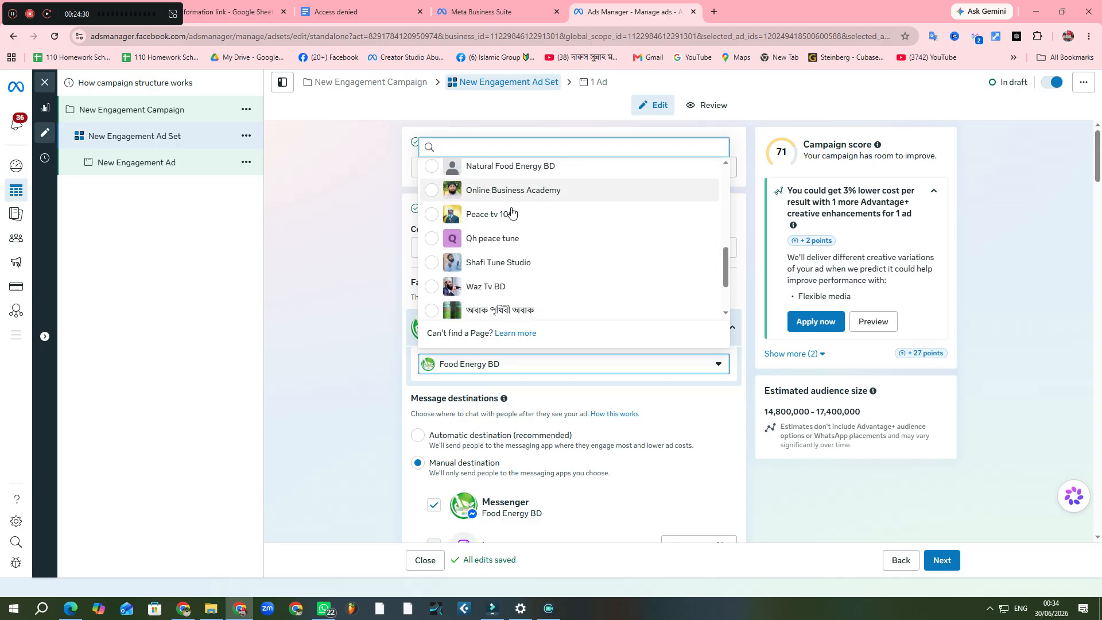
scroll(508, 213, down, 2)
scroll(512, 213, up, 1)
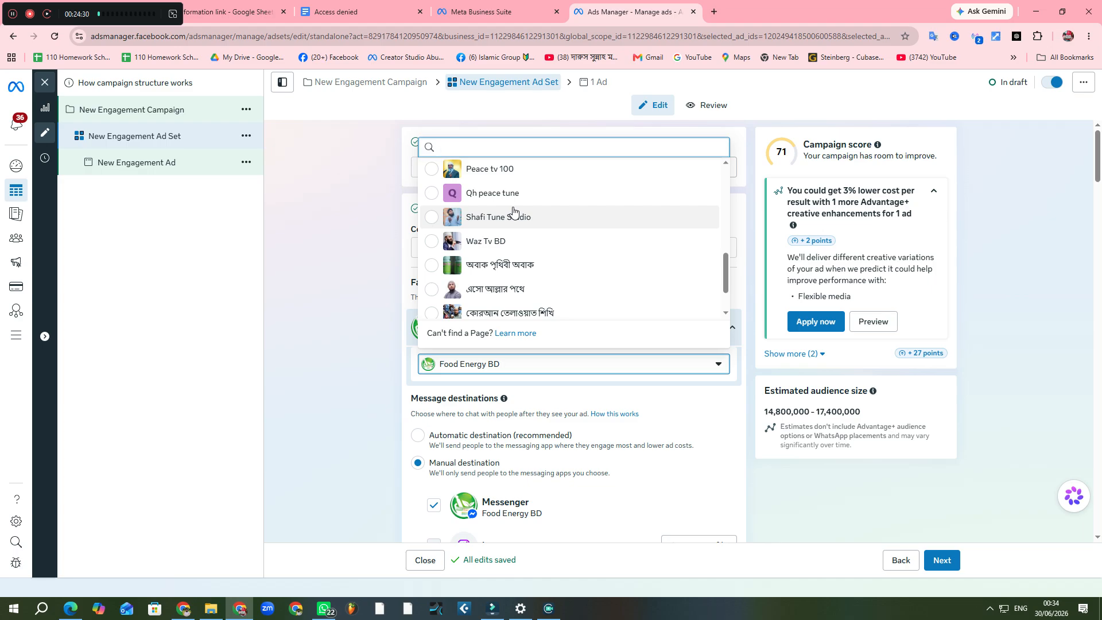
scroll(511, 211, up, 3)
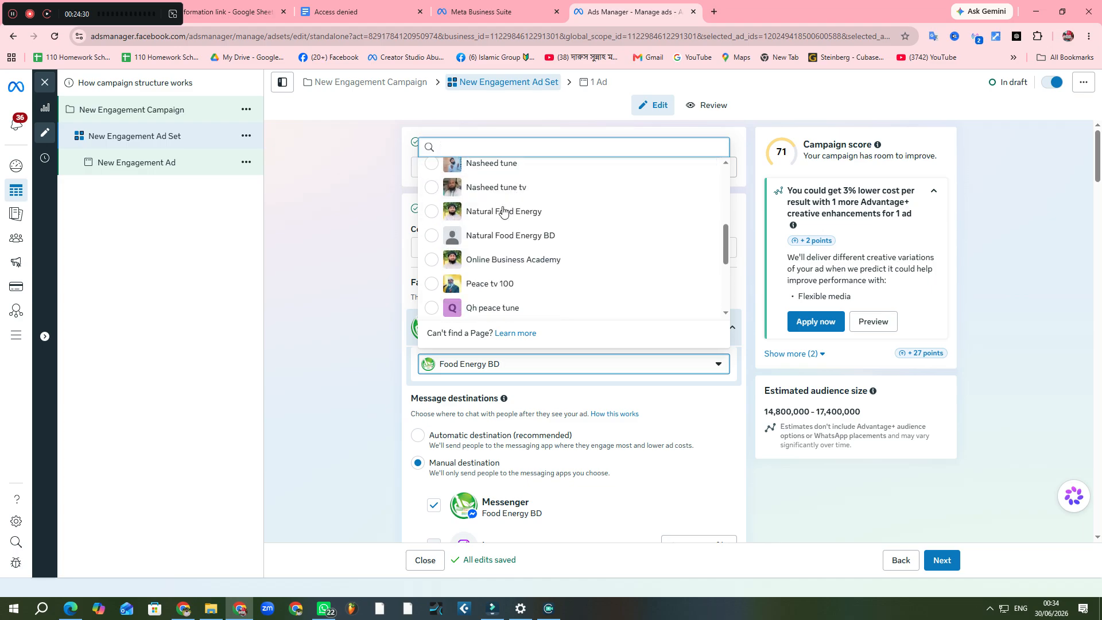
click(467, 223)
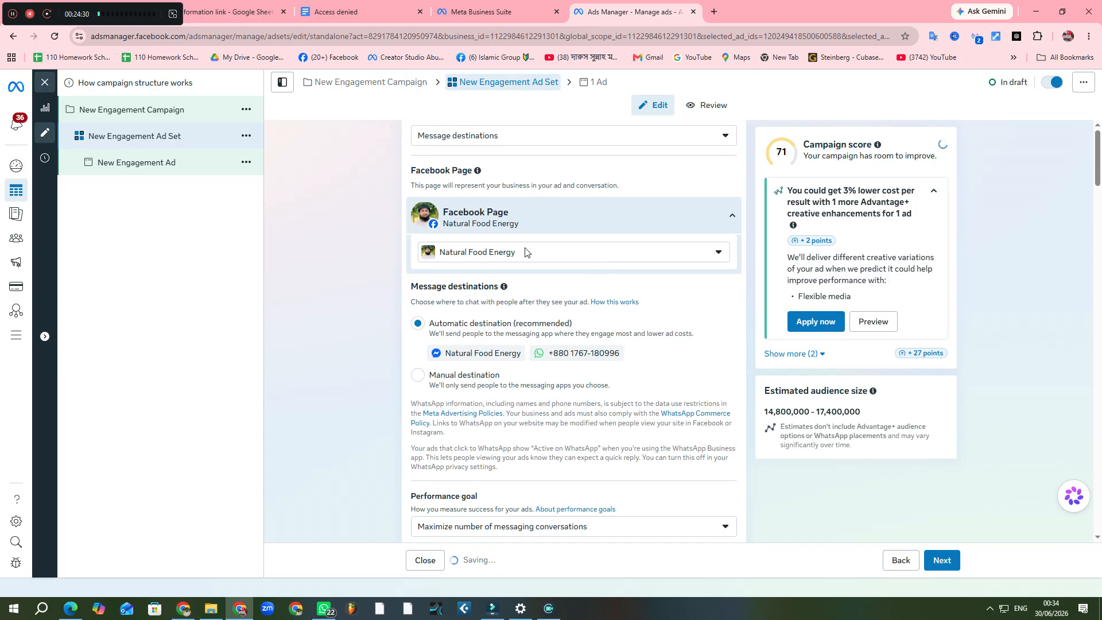
Return to the New Engagement Ad and start adding a video to its ad creative, using Page videos as the source
click(155, 163)
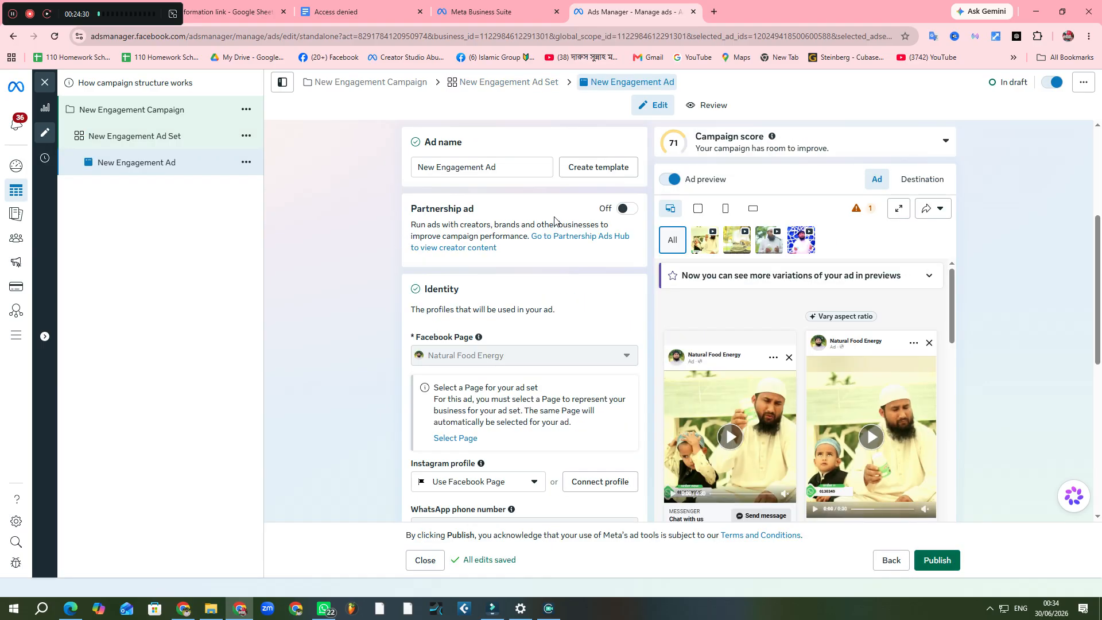
scroll(516, 214, down, 4)
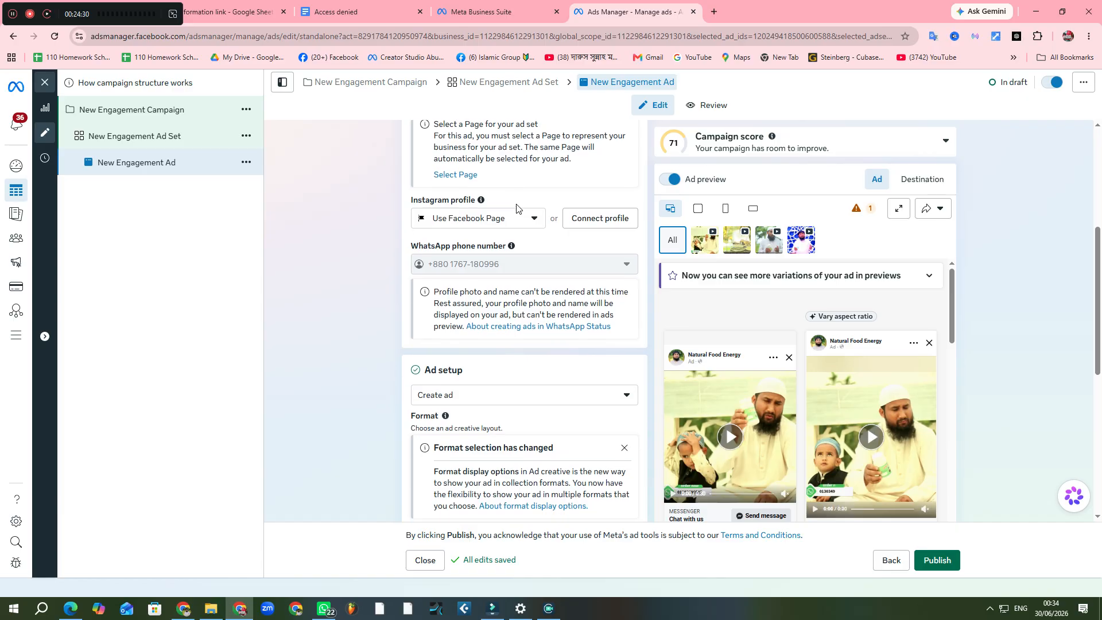
scroll(531, 209, up, 2)
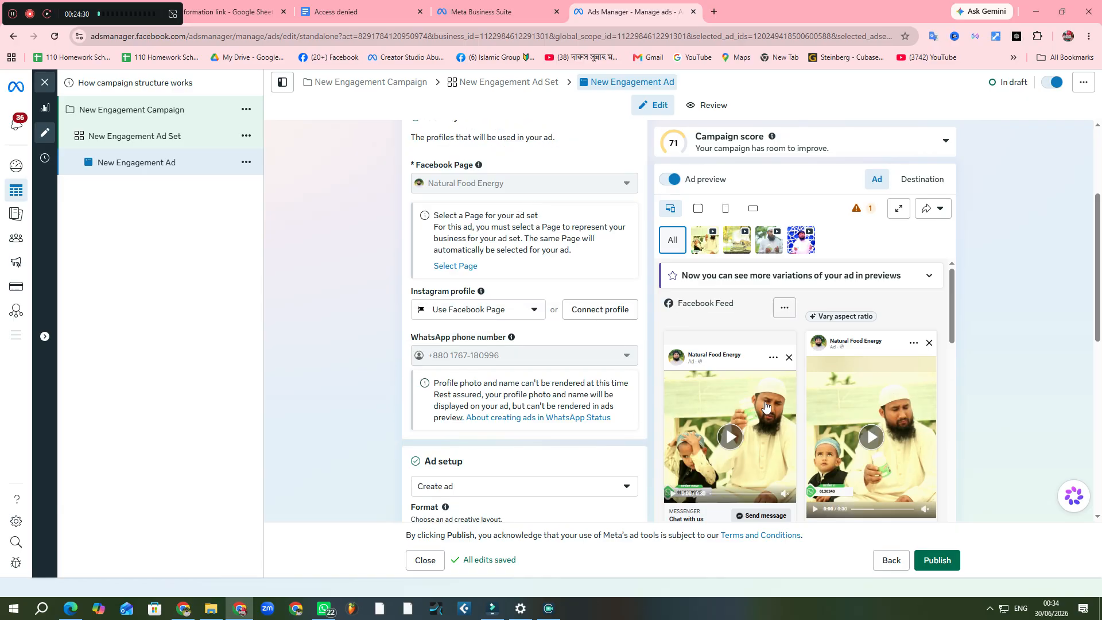
scroll(514, 208, up, 3)
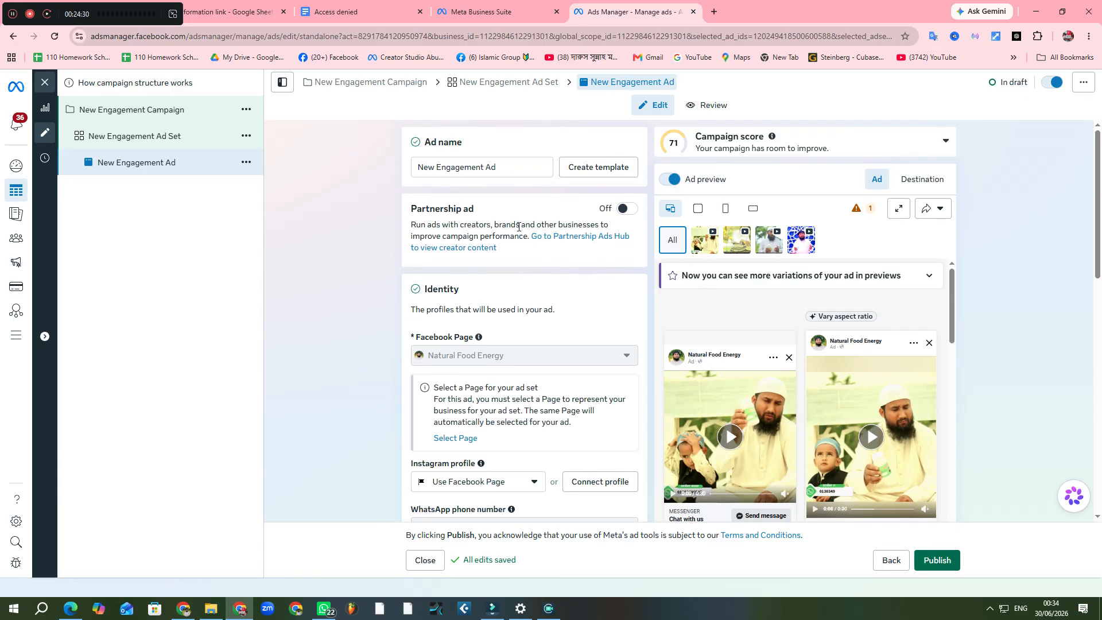
scroll(514, 209, down, 2)
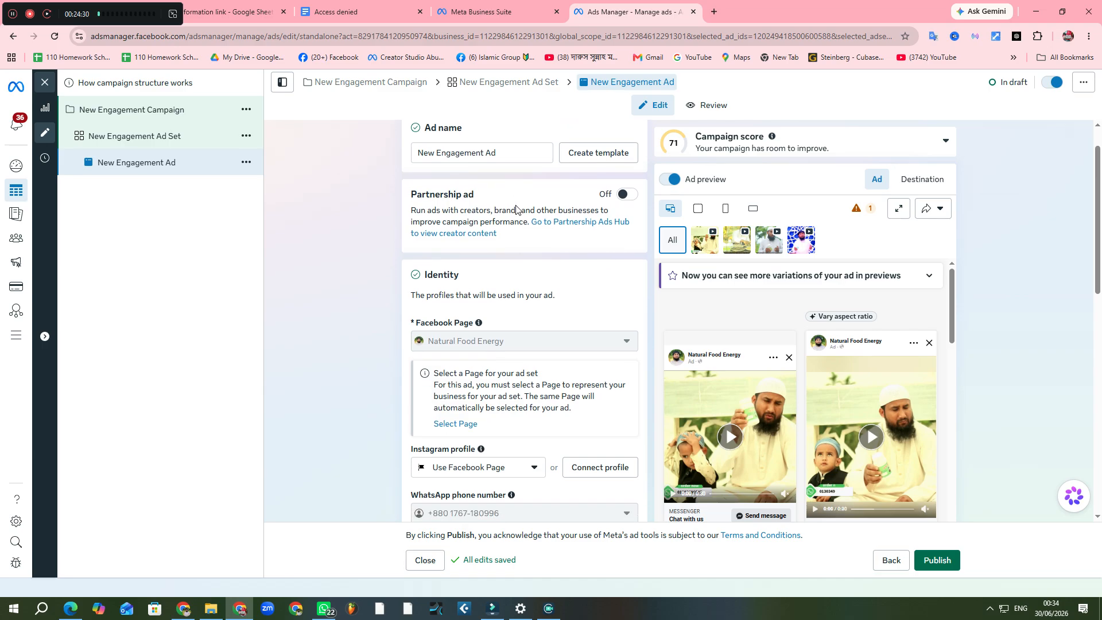
scroll(516, 212, down, 5)
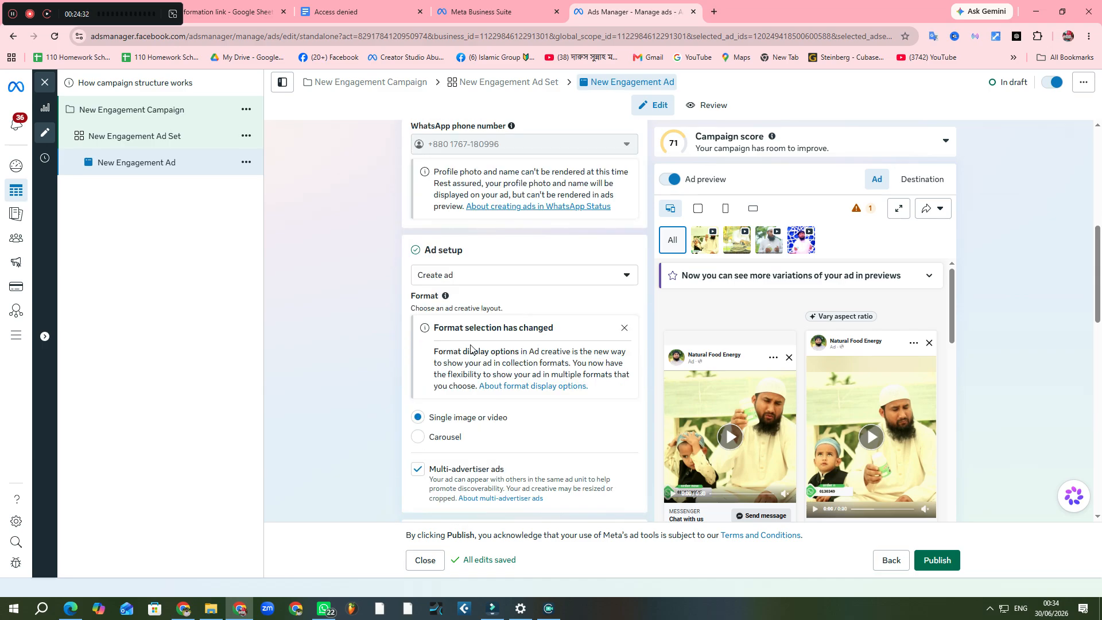
scroll(465, 342, down, 7)
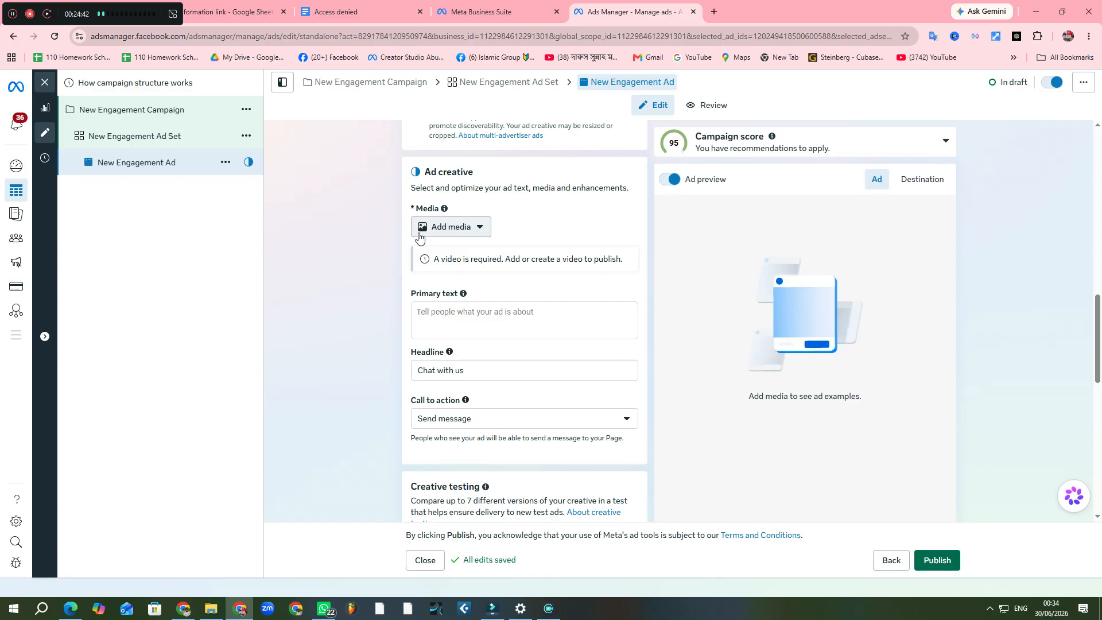
click(472, 228)
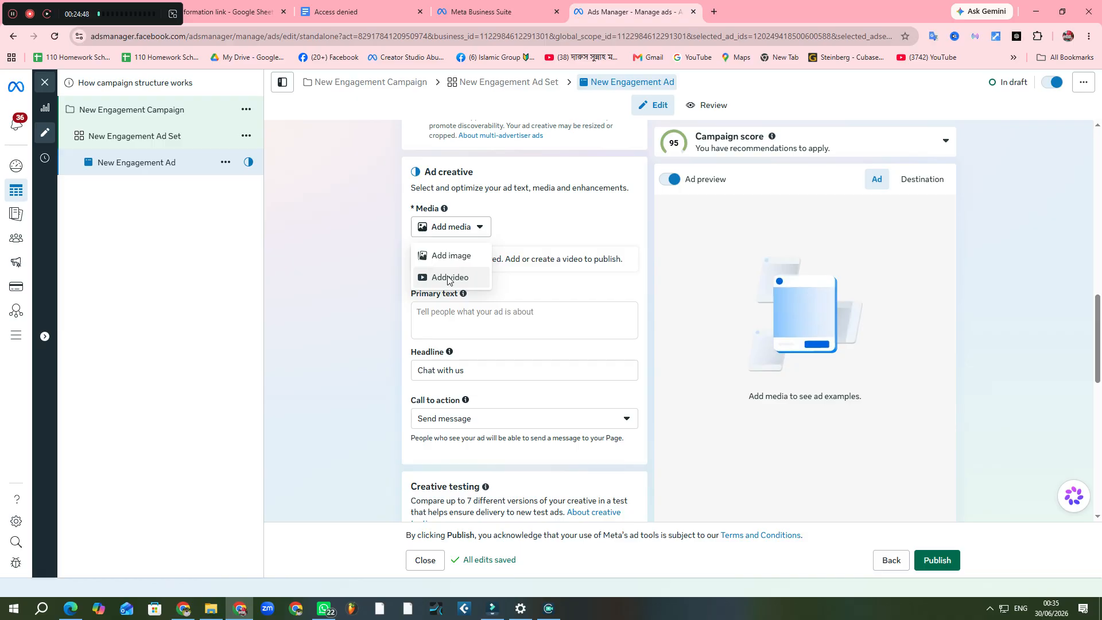
click(449, 279)
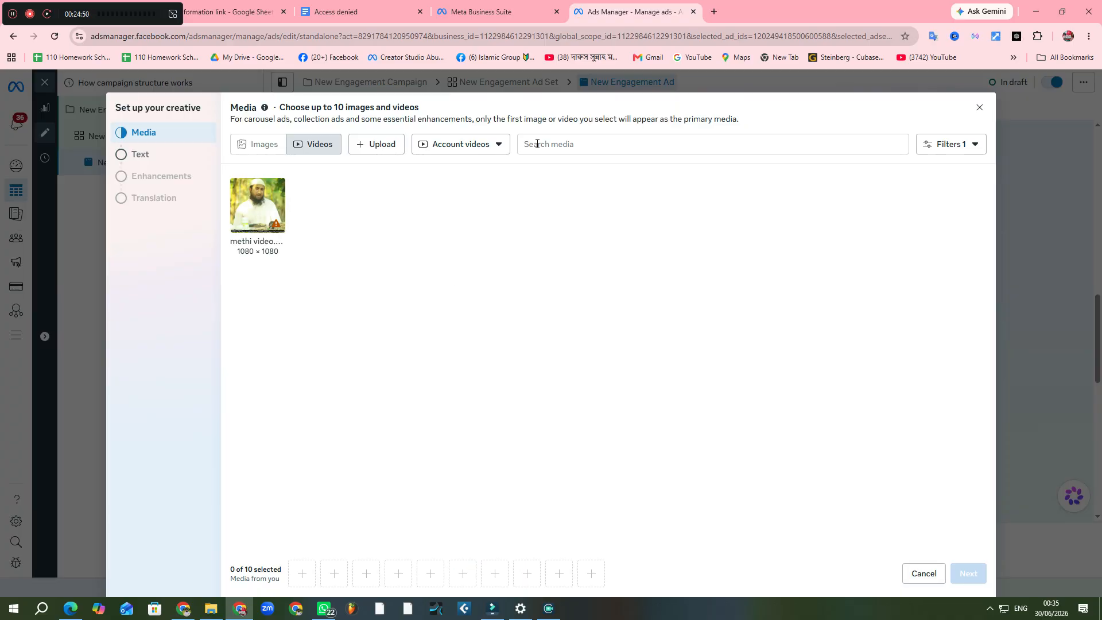
click(504, 147)
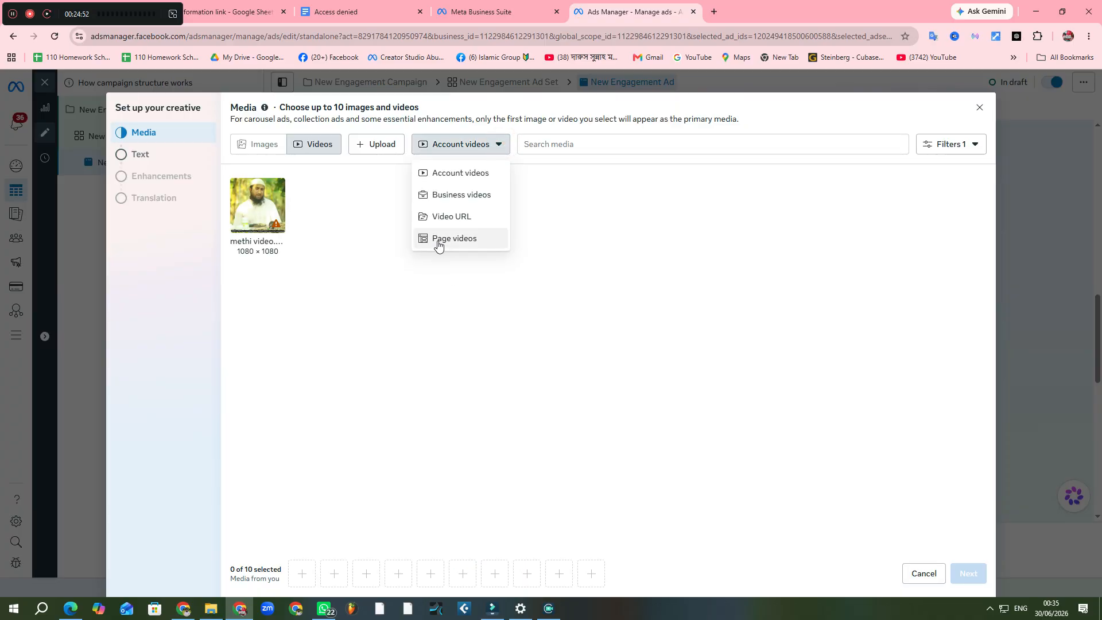
click(474, 243)
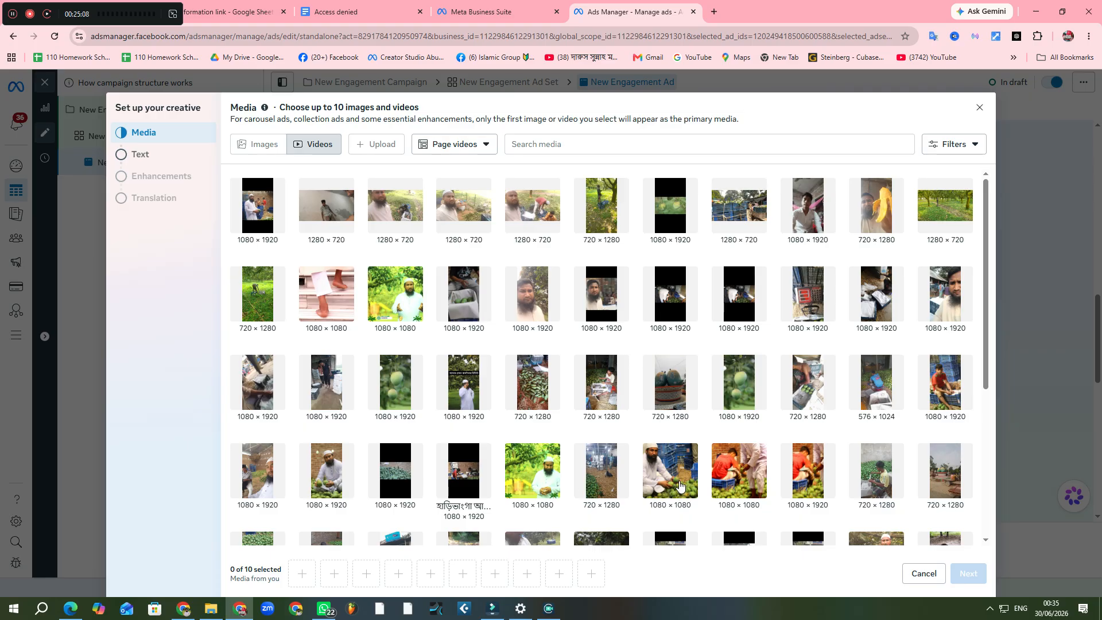
Choose the 1080 × 1080 clip of the person in a red shirt and finish the creative setup with no text and default enhancements
click(741, 466)
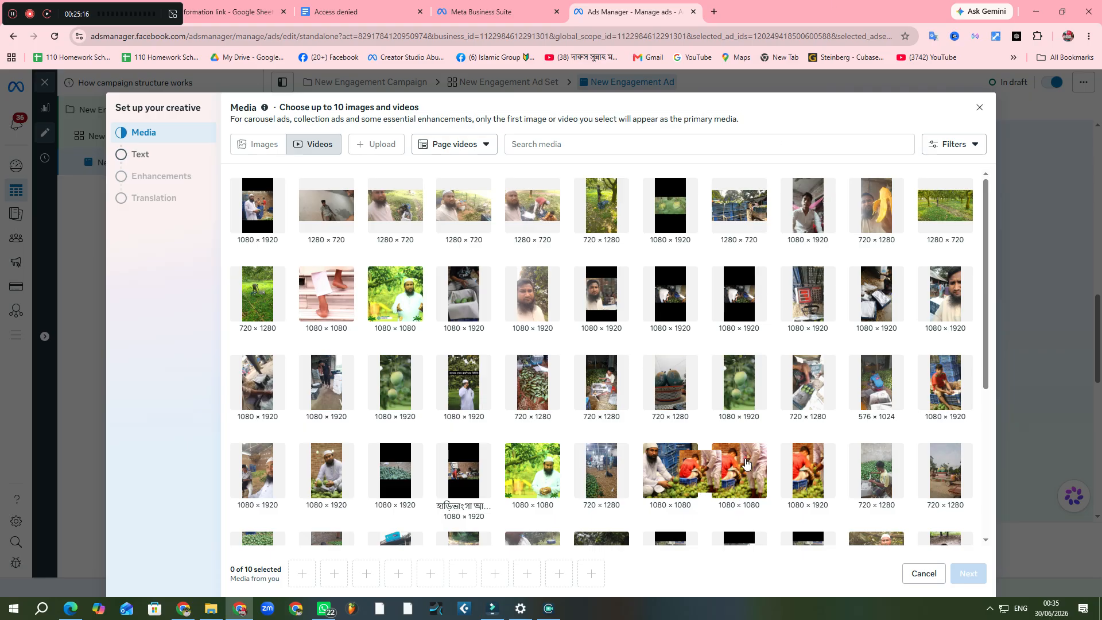
double_click(843, 5)
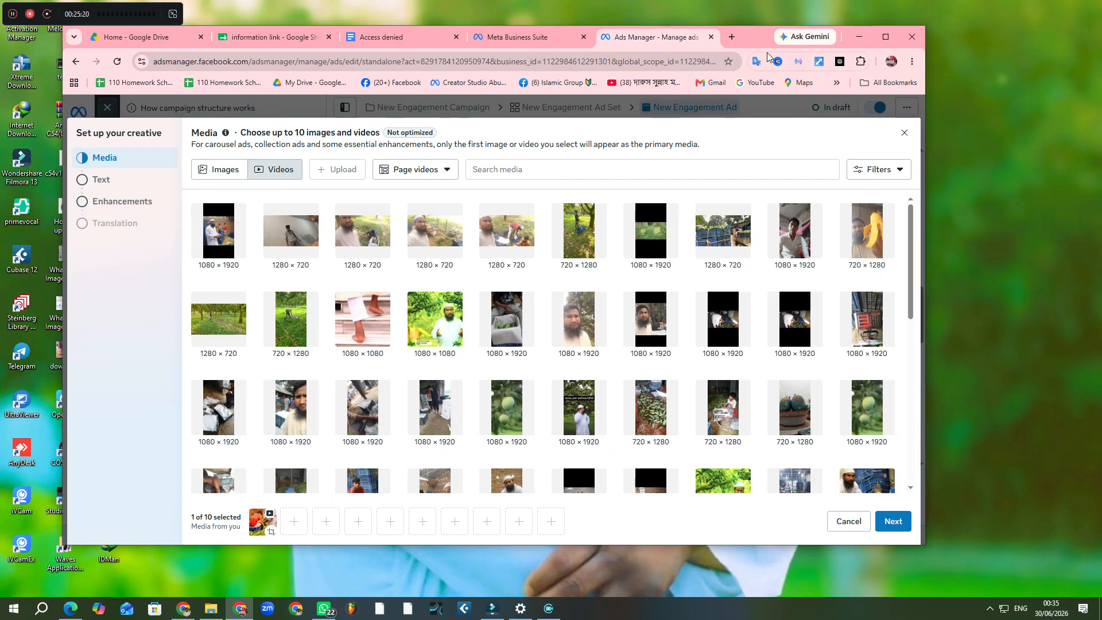
drag(746, 45, 623, 54)
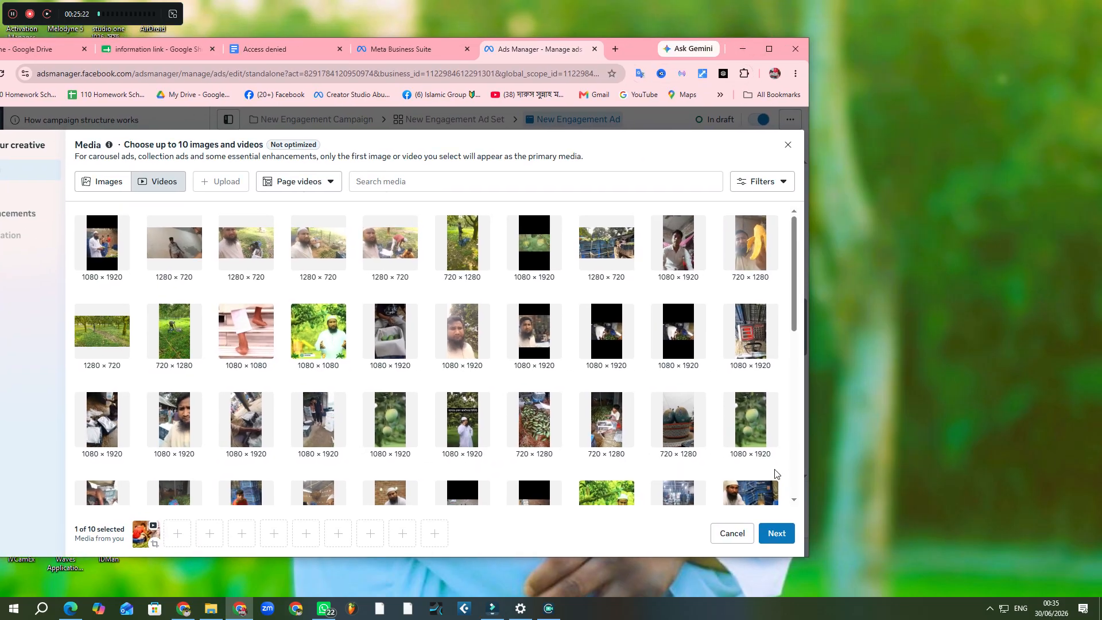
click(769, 533)
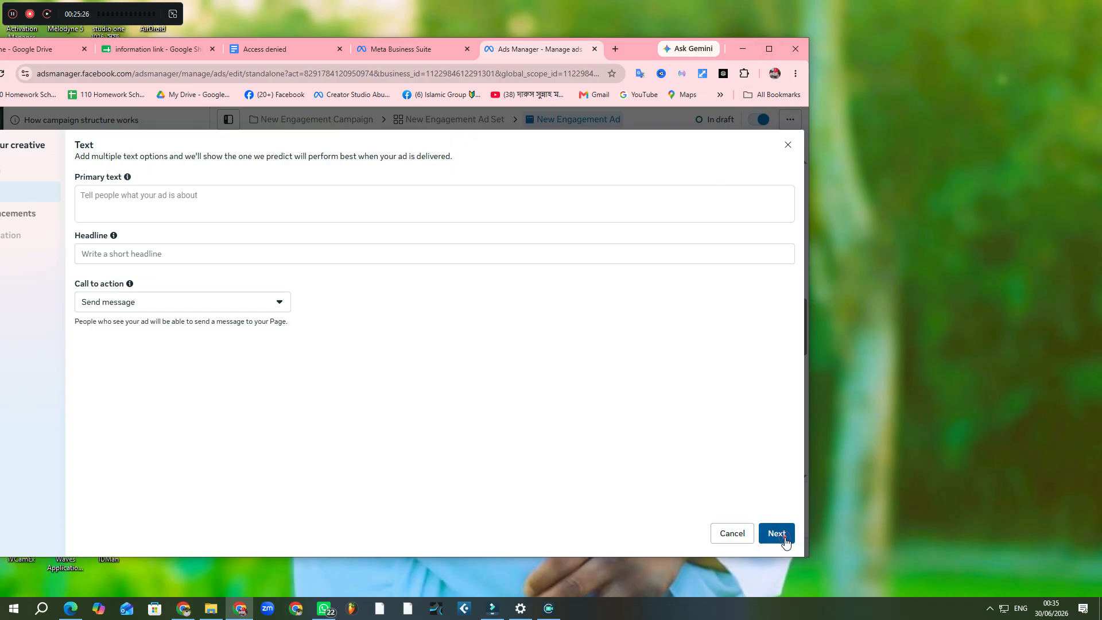
click(776, 536)
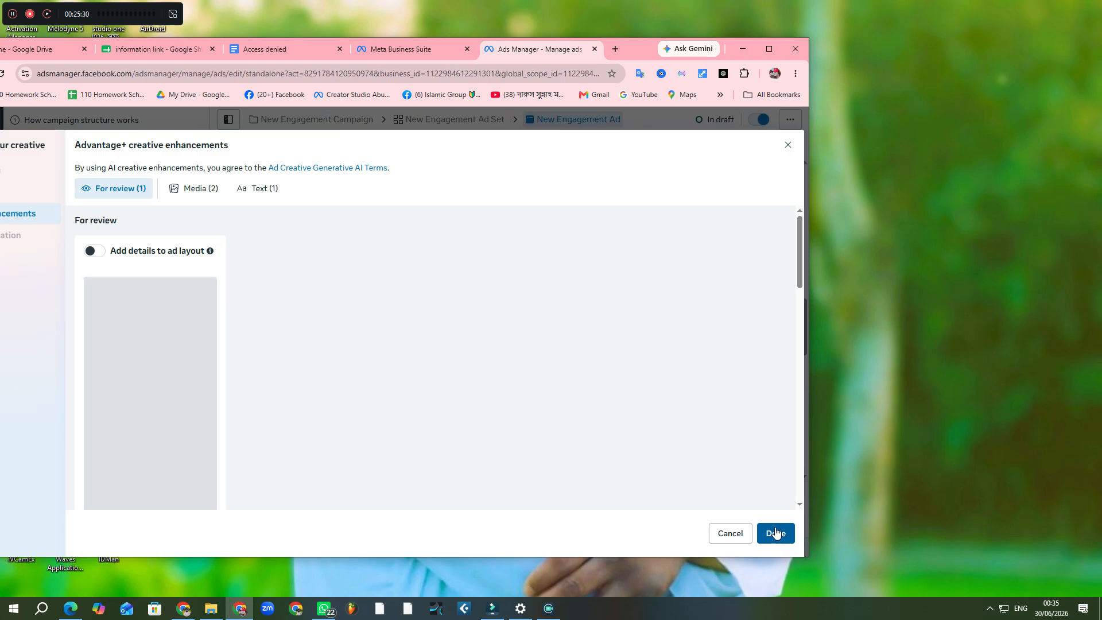
click(776, 534)
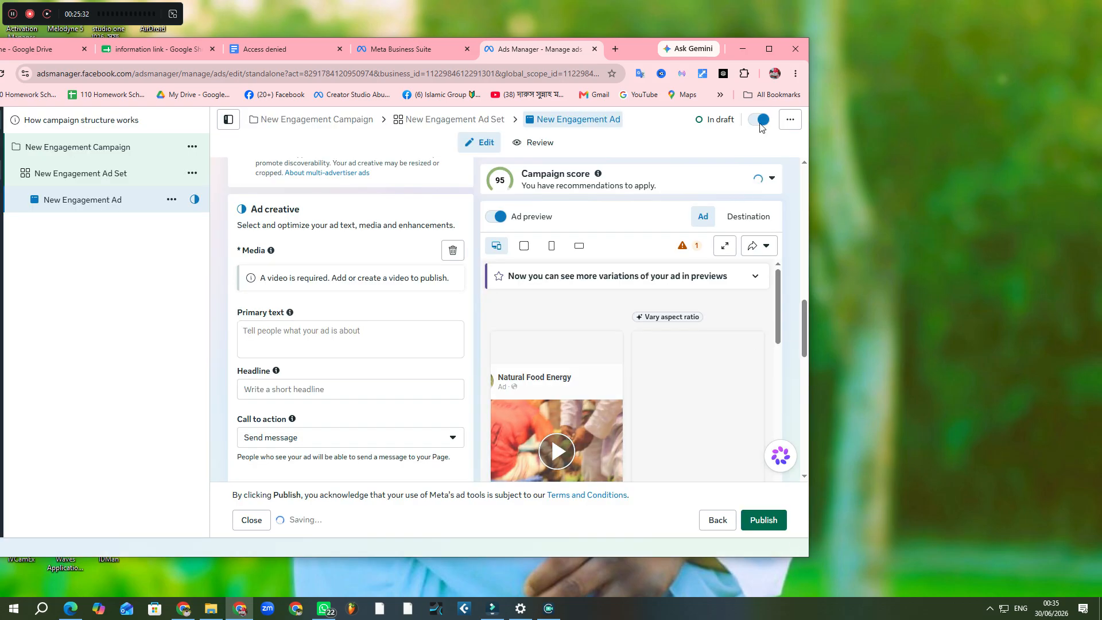
click(769, 48)
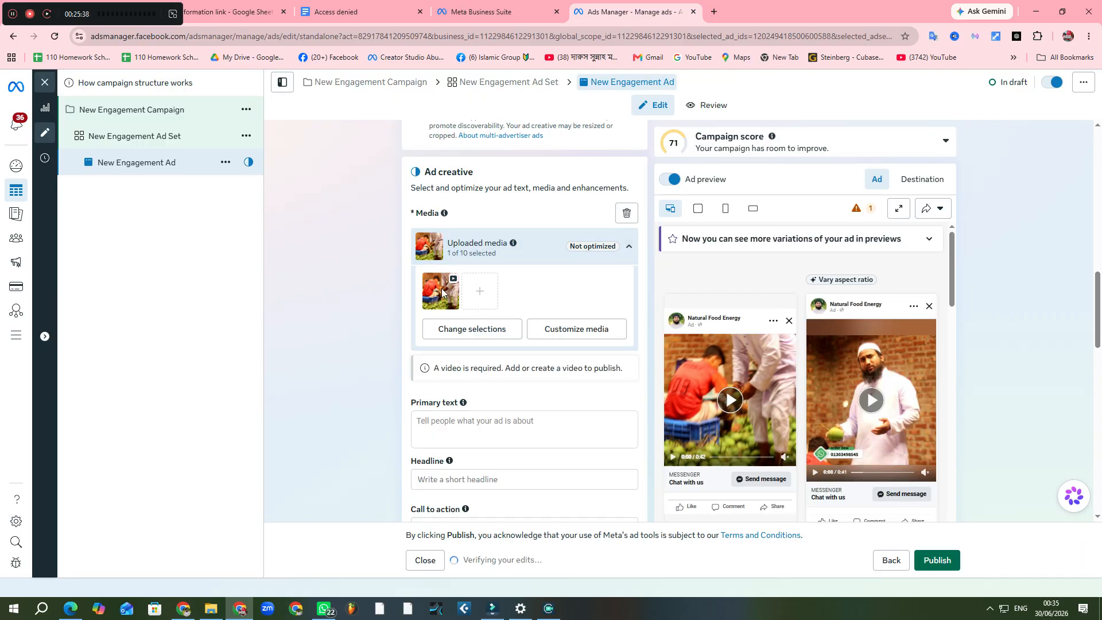
Enter the placeholder primary text "gfjxfghfg" and the headline "dsfgdfghdfh" in the ad creative
mouse_move(441, 292)
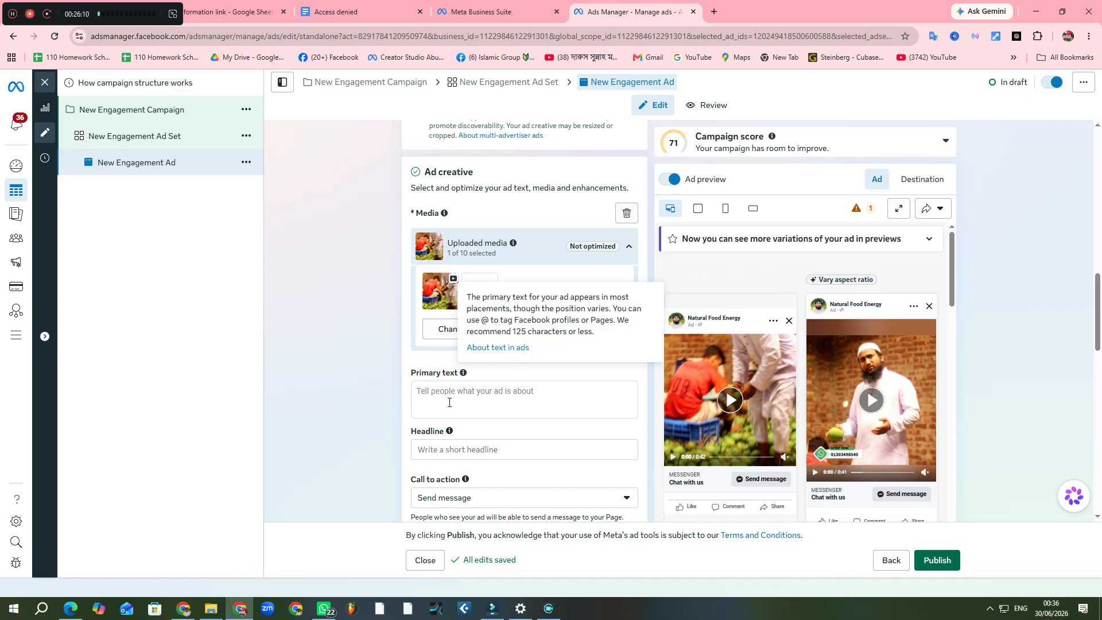
click(450, 402)
text(gfjxfghfg)
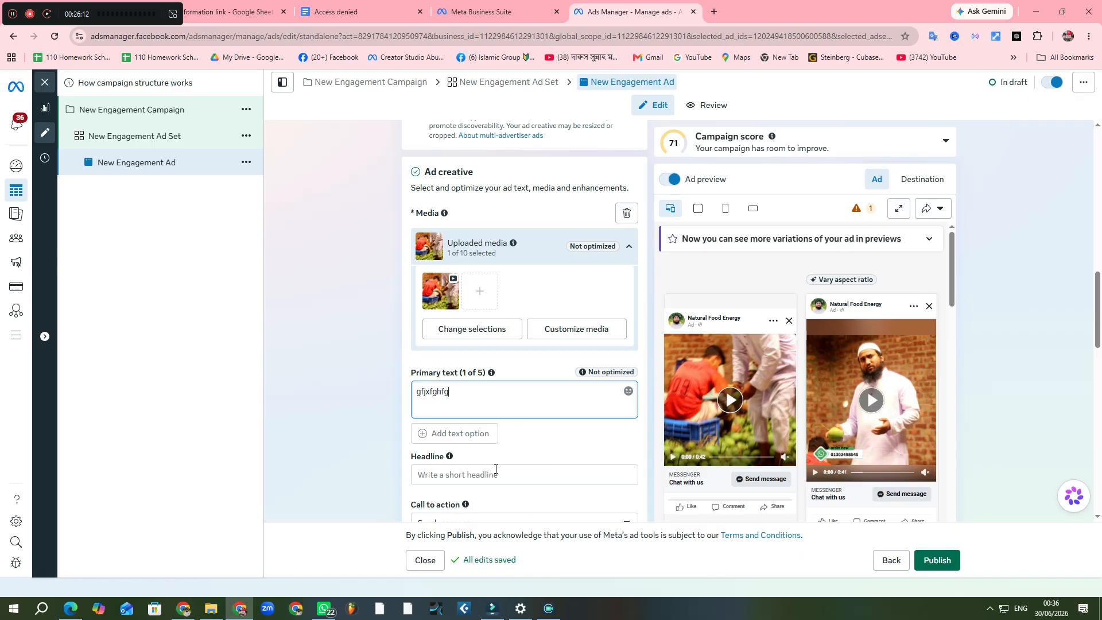
click(485, 478)
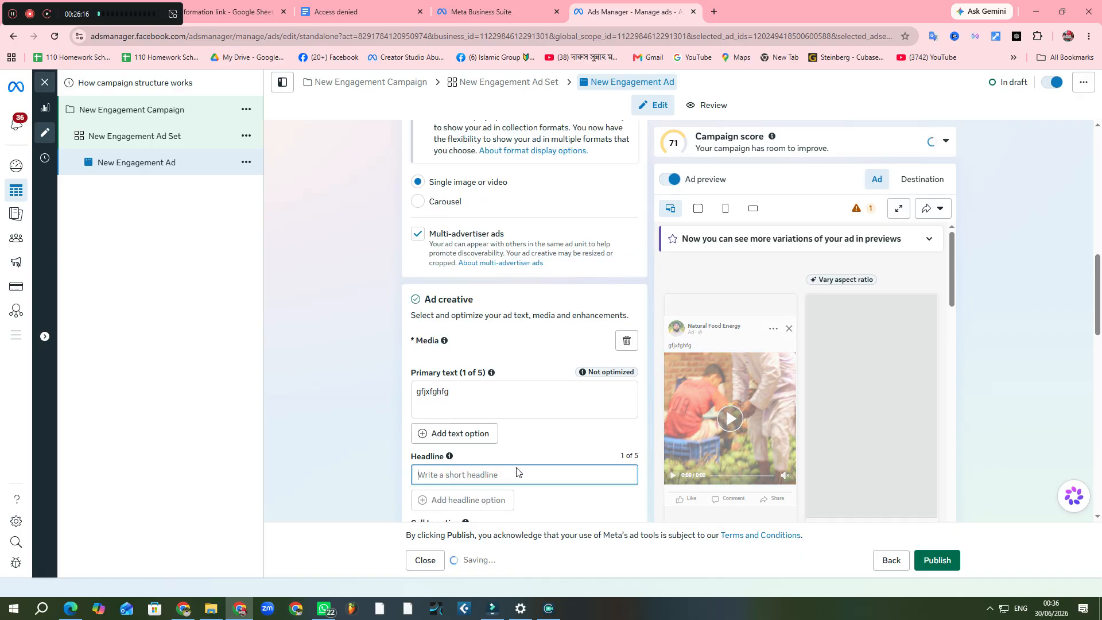
text(dsfgdfghdfh)
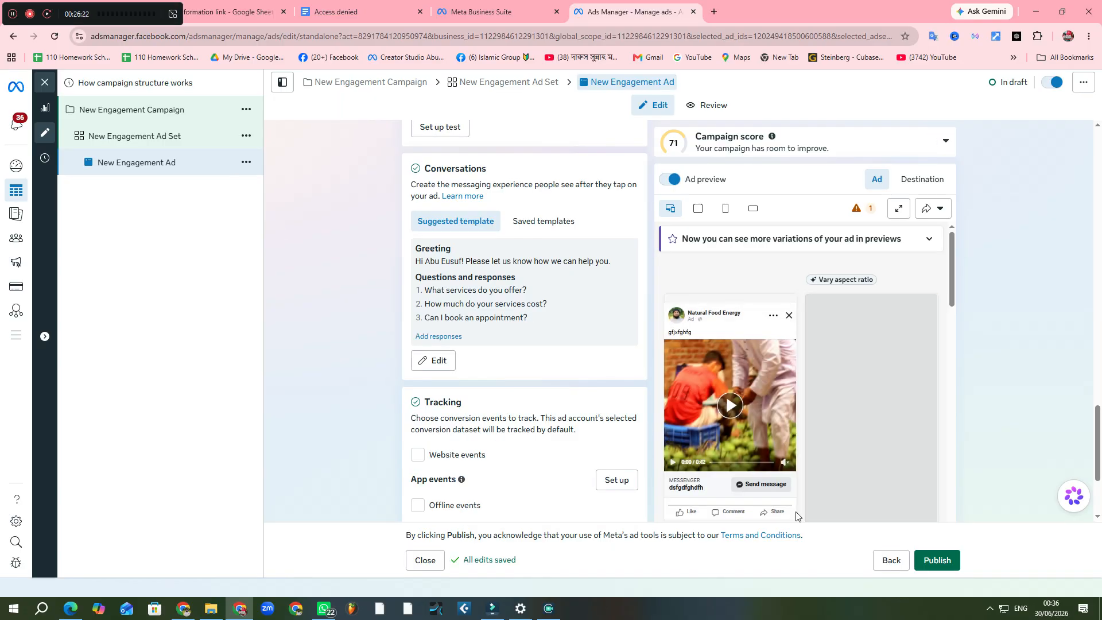
scroll(519, 162, down, 1)
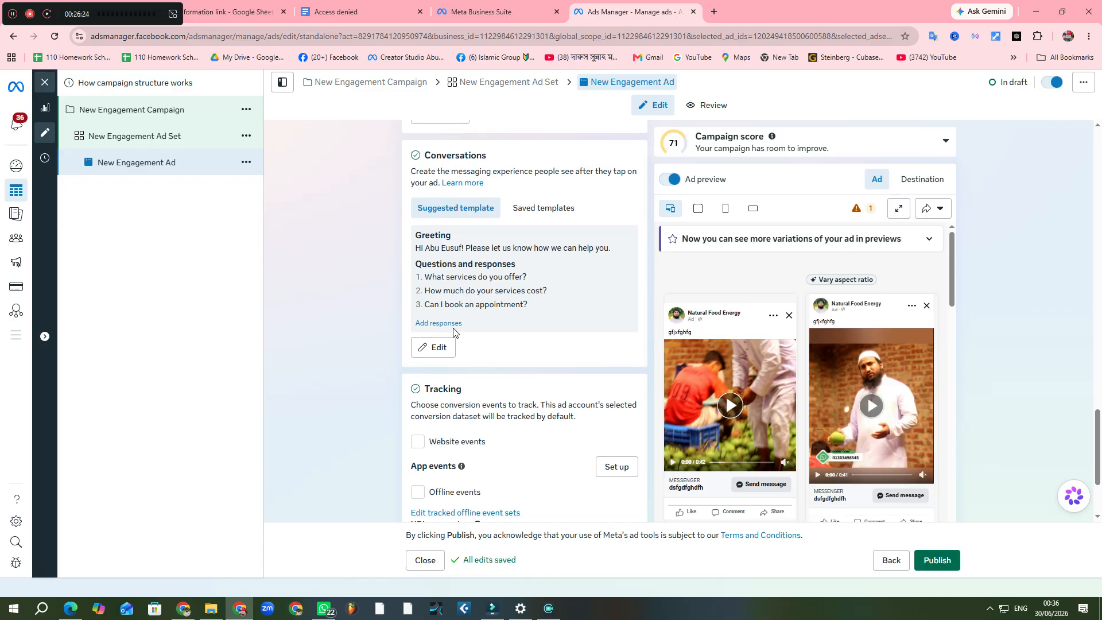
scroll(519, 163, down, 1)
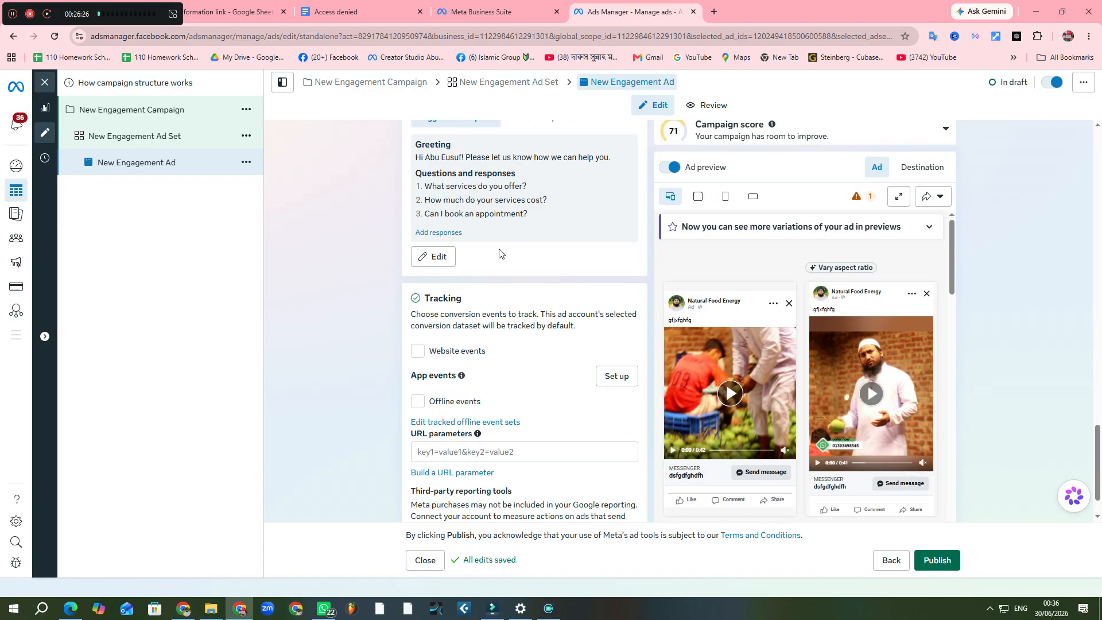
Switch the ad's conversation to the saved template "Start conversations 07/24/25", check its greeting and frequently asked questions in the chat builder, and save it
scroll(499, 253, up, 2)
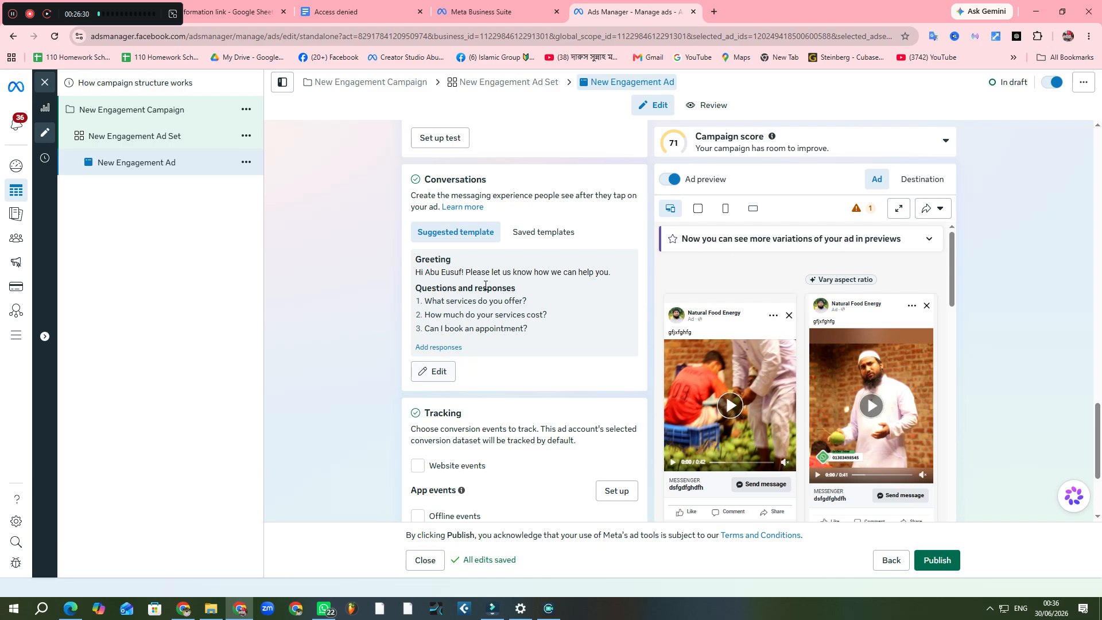
click(537, 231)
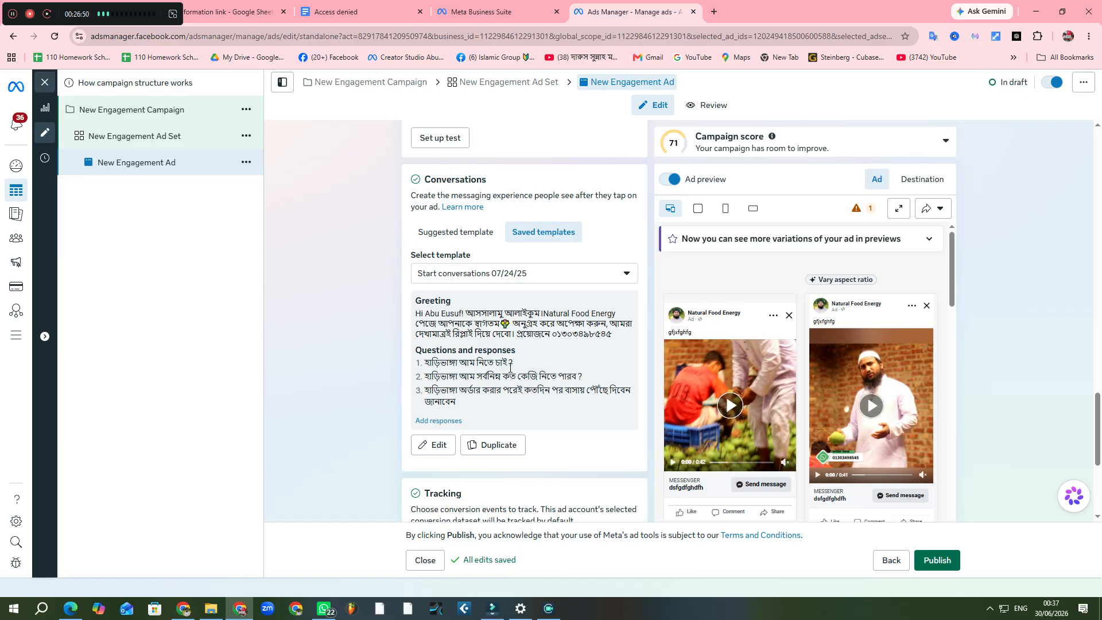
click(433, 446)
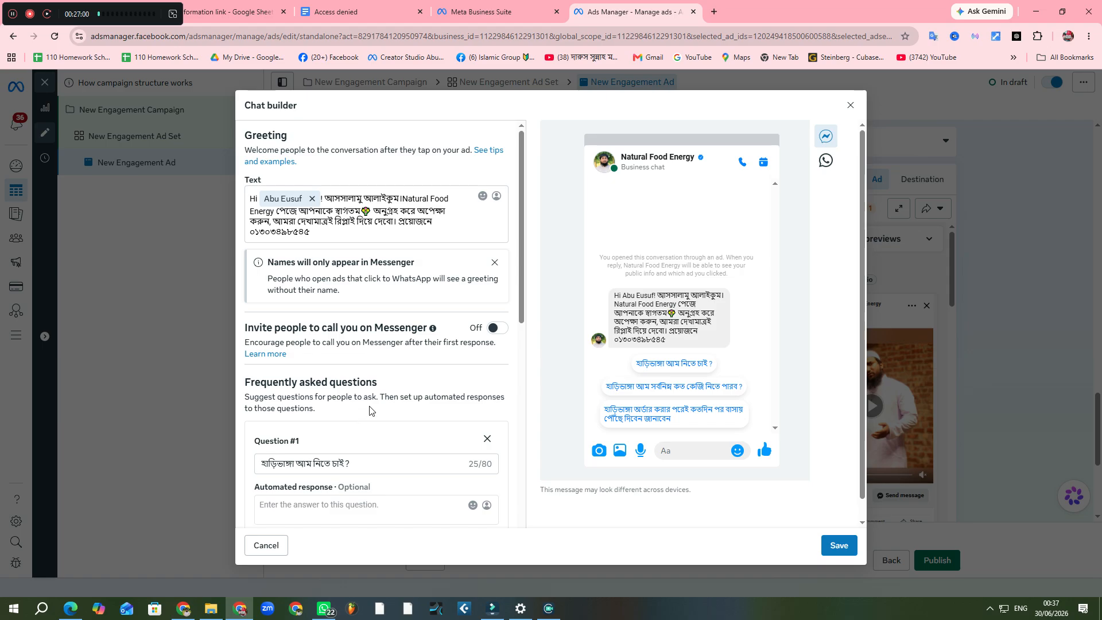
scroll(370, 408, down, 2)
scroll(370, 405, down, 6)
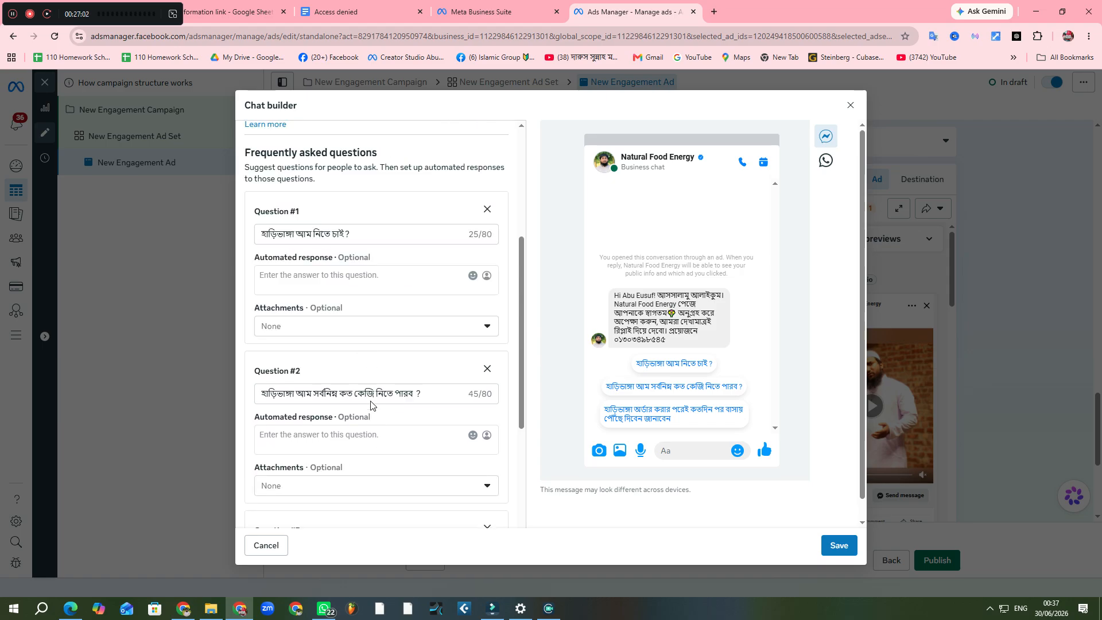
scroll(366, 383, up, 2)
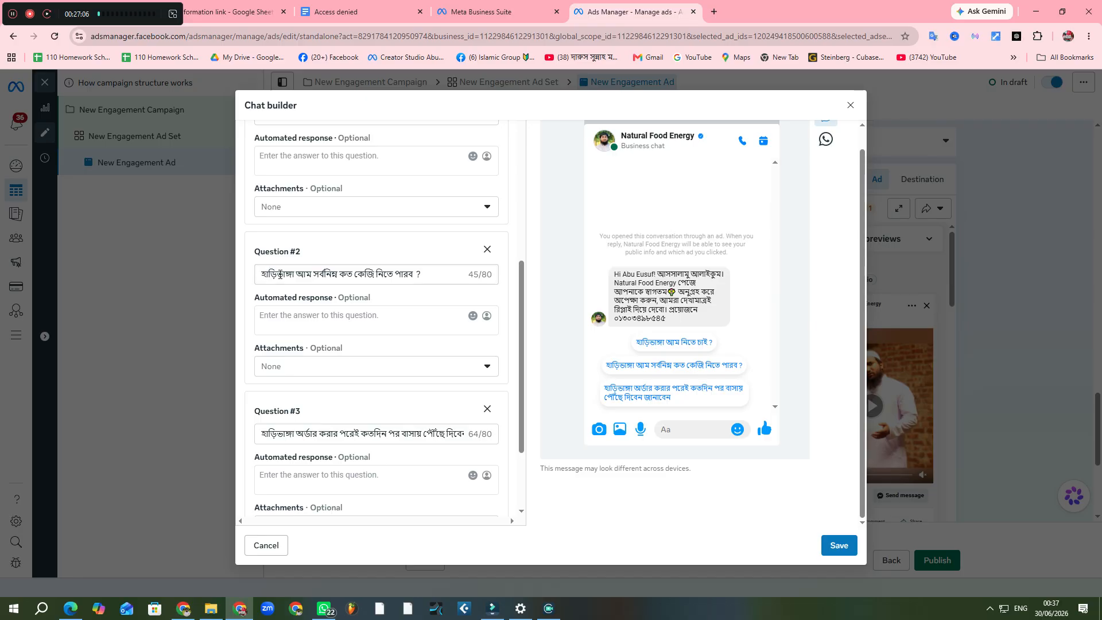
click(329, 322)
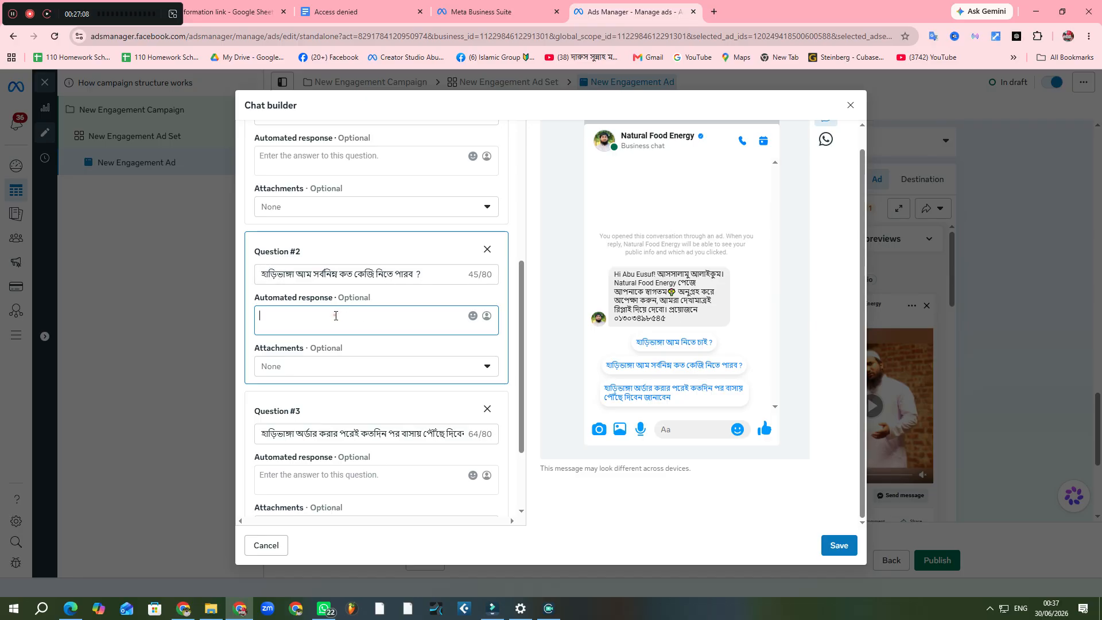
click(426, 274)
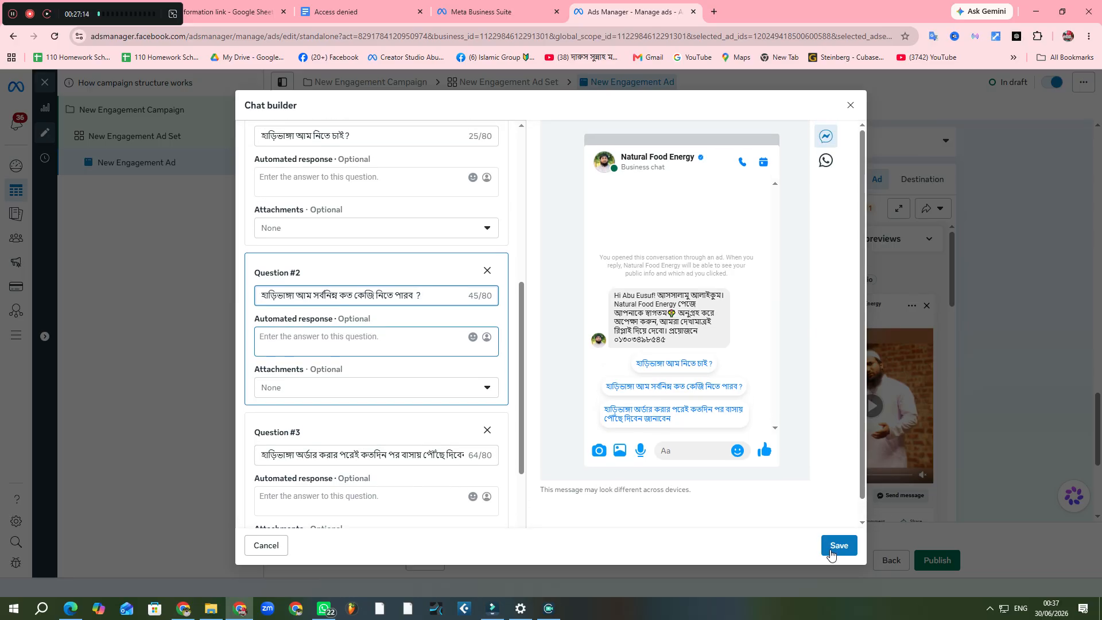
click(829, 550)
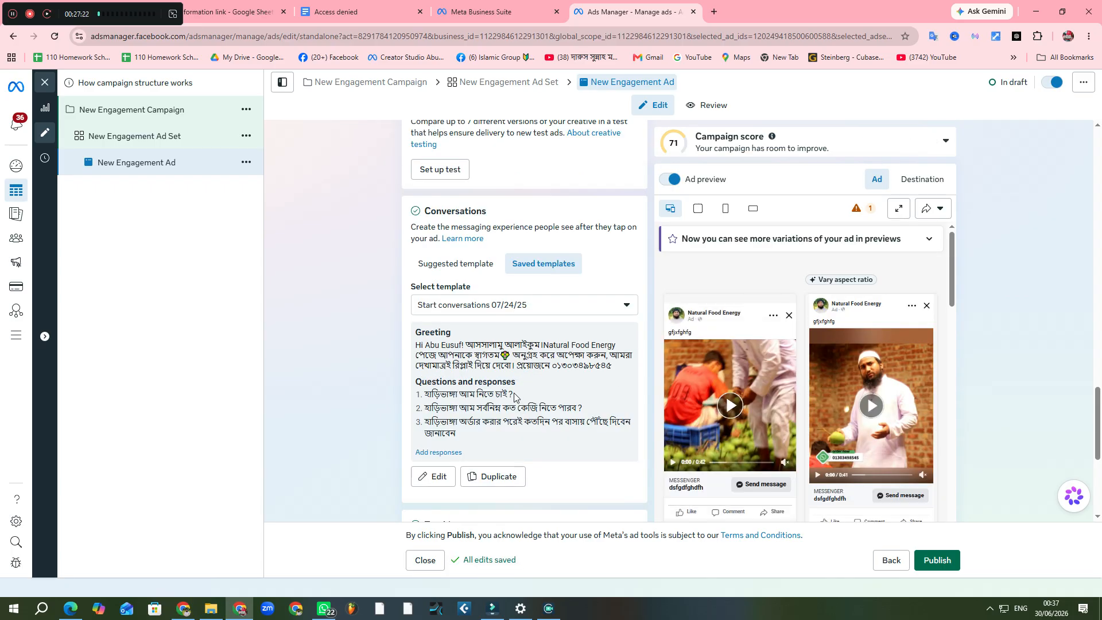
Open a duplicate of the saved conversation template, look through its questions and template name, and close it without saving
scroll(490, 440, down, 1)
click(494, 418)
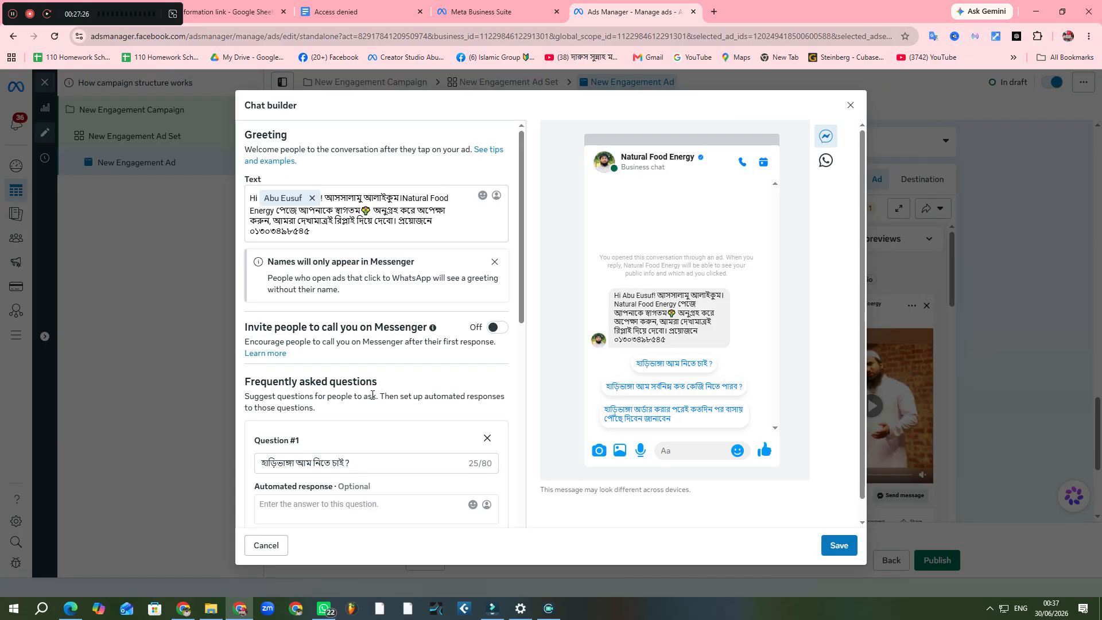
scroll(373, 395, down, 7)
scroll(370, 422, down, 1)
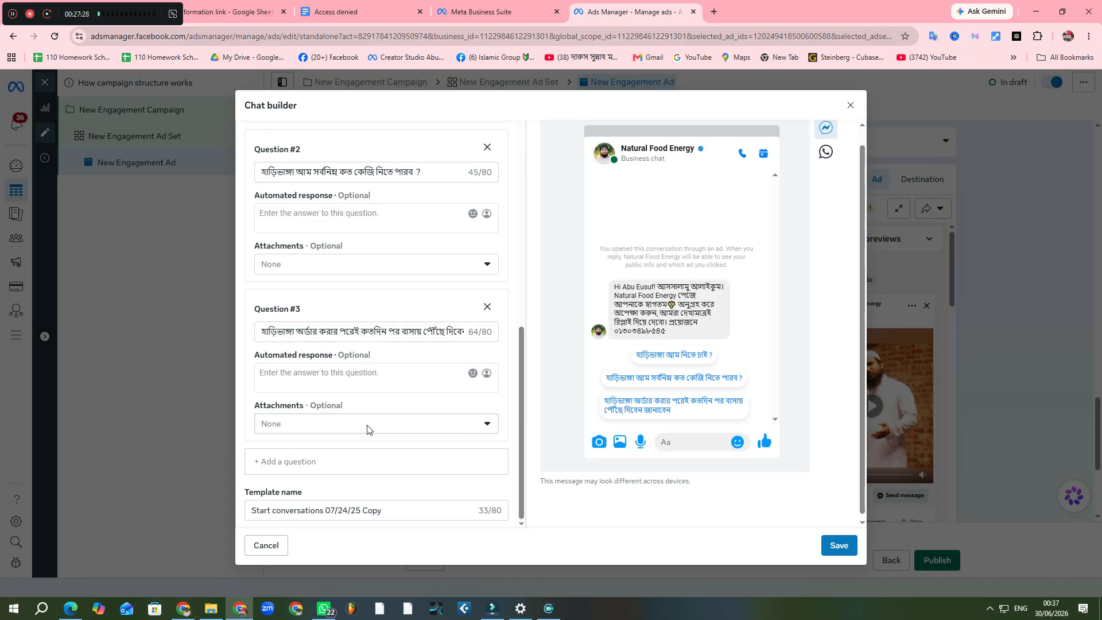
scroll(367, 429, up, 3)
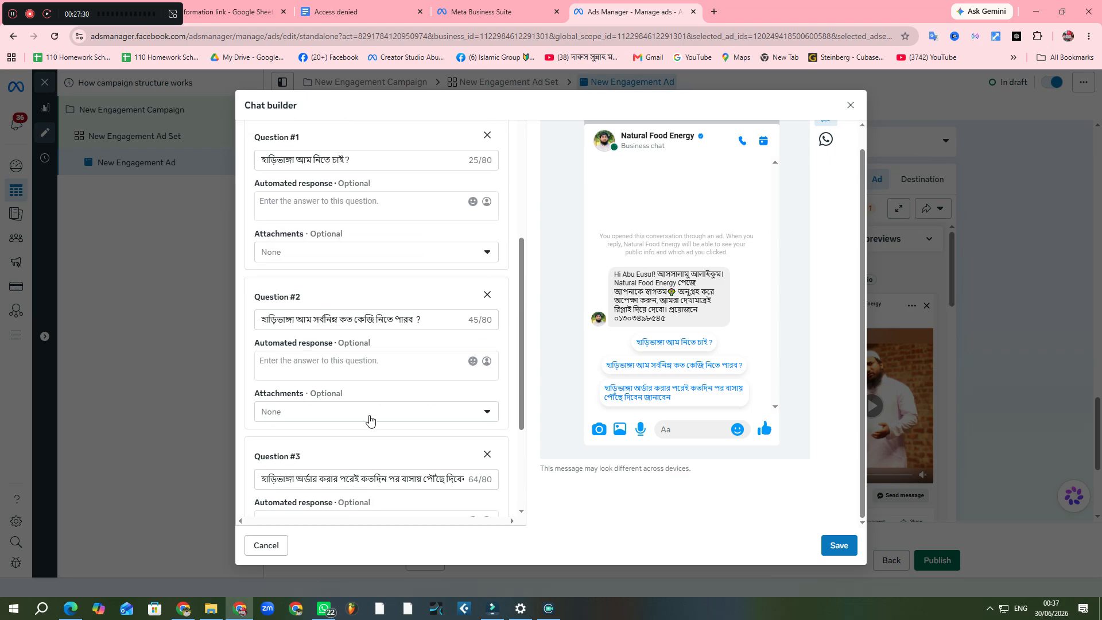
click(852, 106)
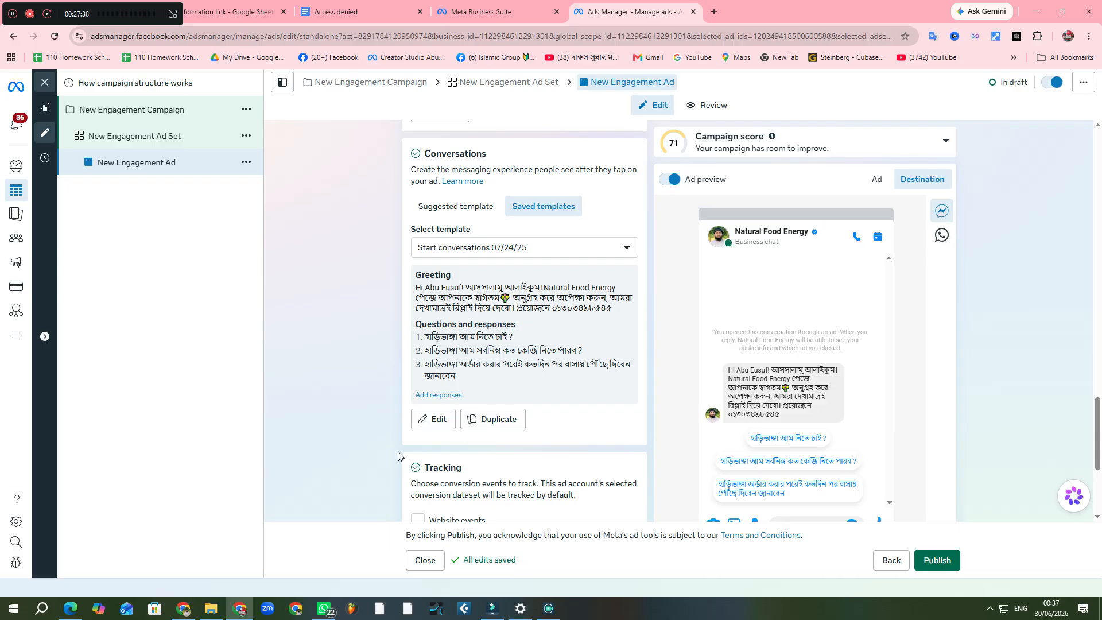
scroll(552, 254, up, 1)
scroll(552, 254, up, 5)
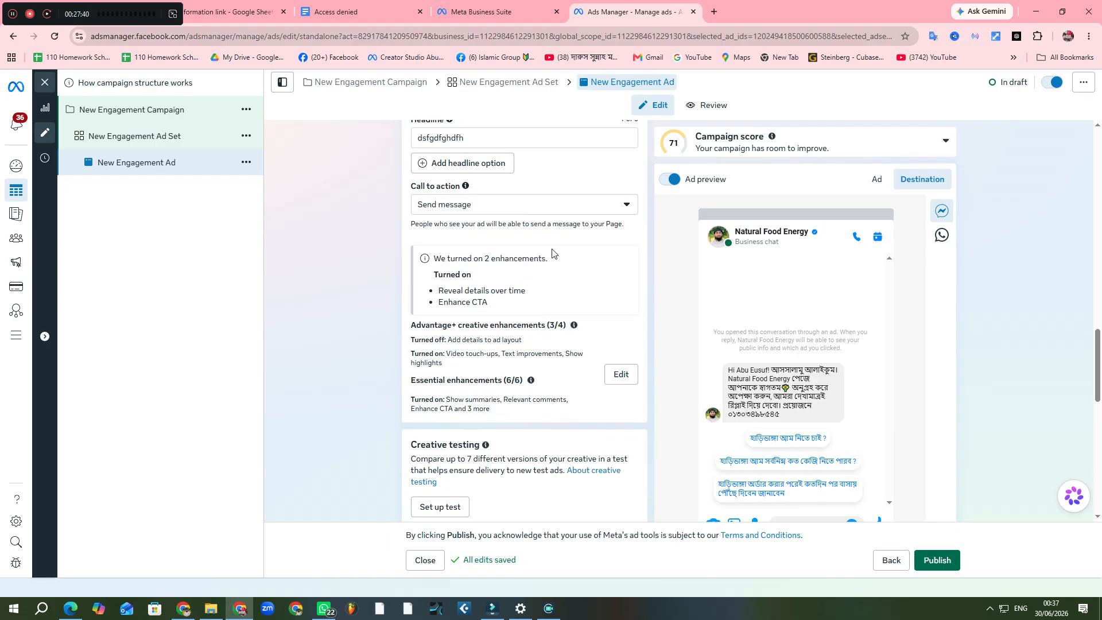
scroll(514, 248, up, 3)
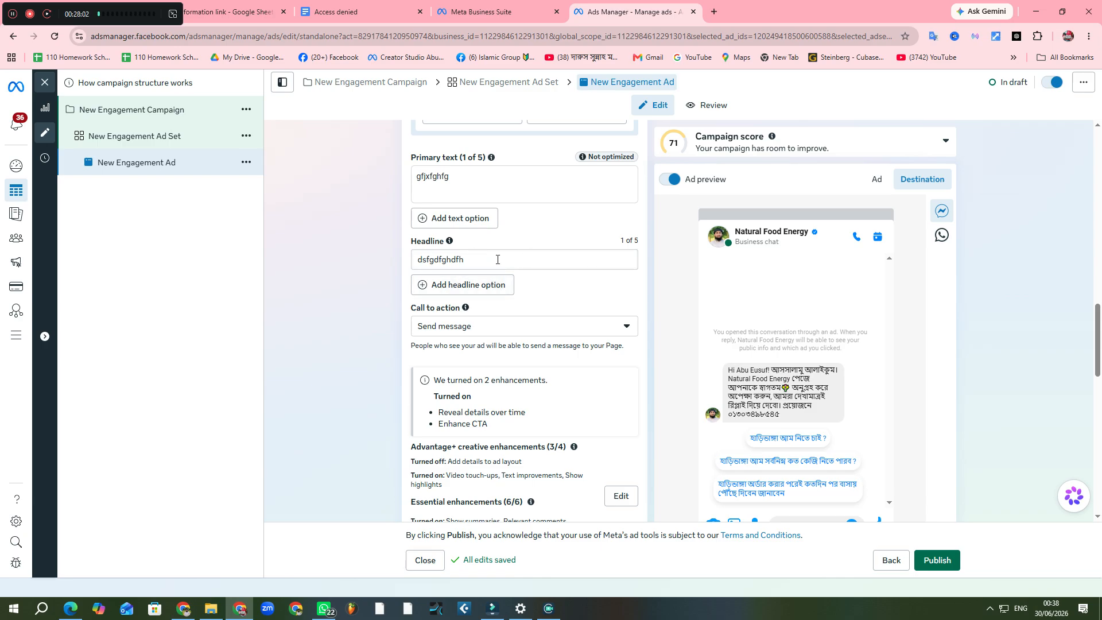
scroll(748, 259, up, 2)
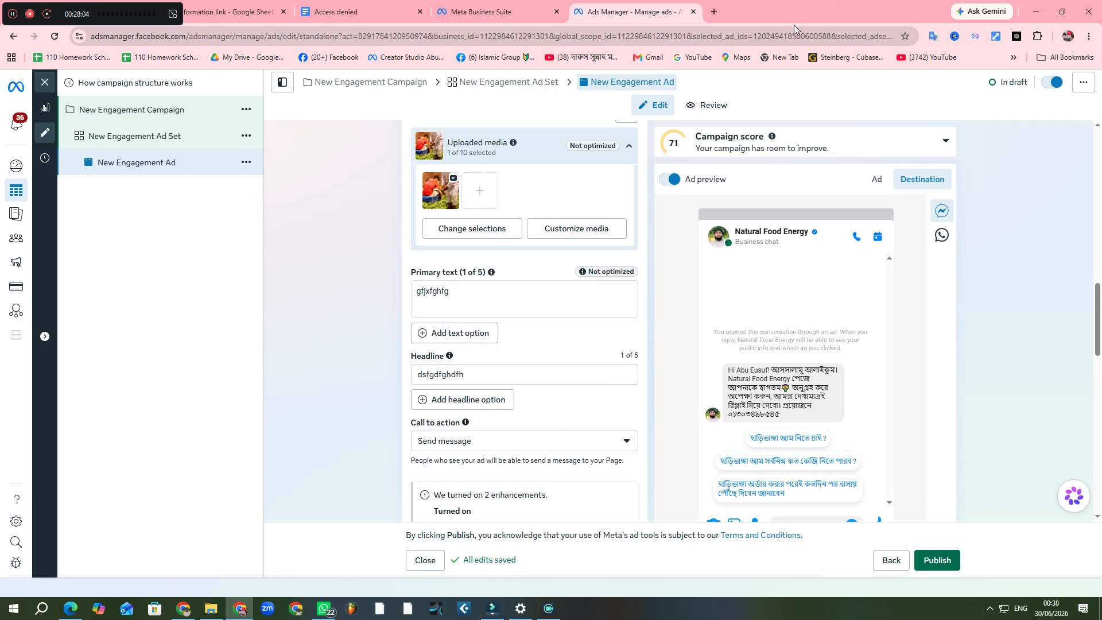
scroll(527, 251, up, 2)
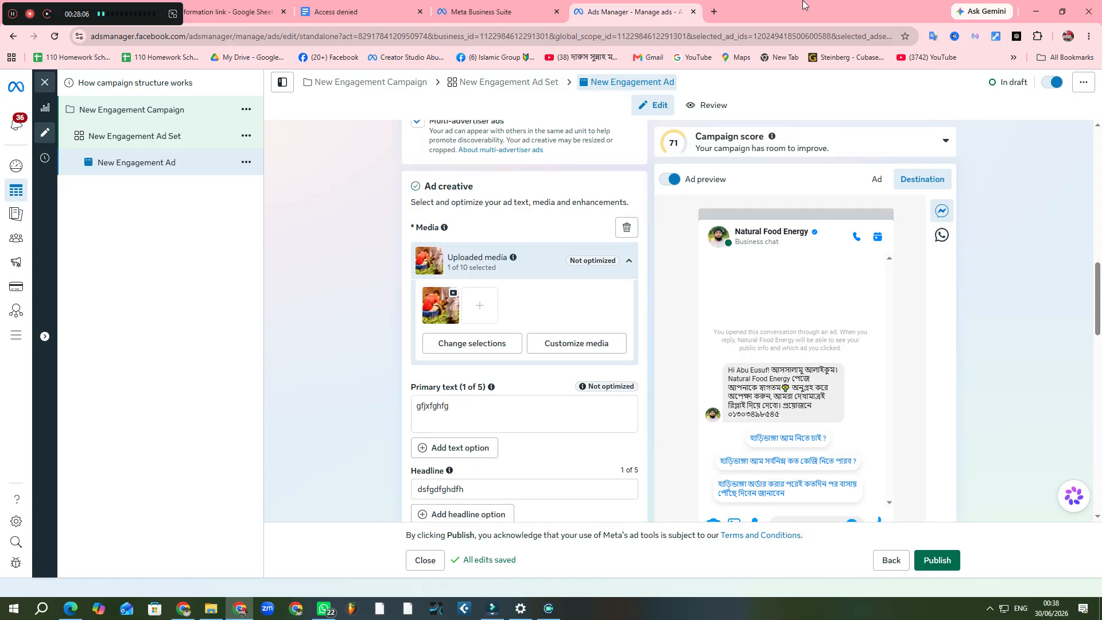
drag(803, 5, 511, 20)
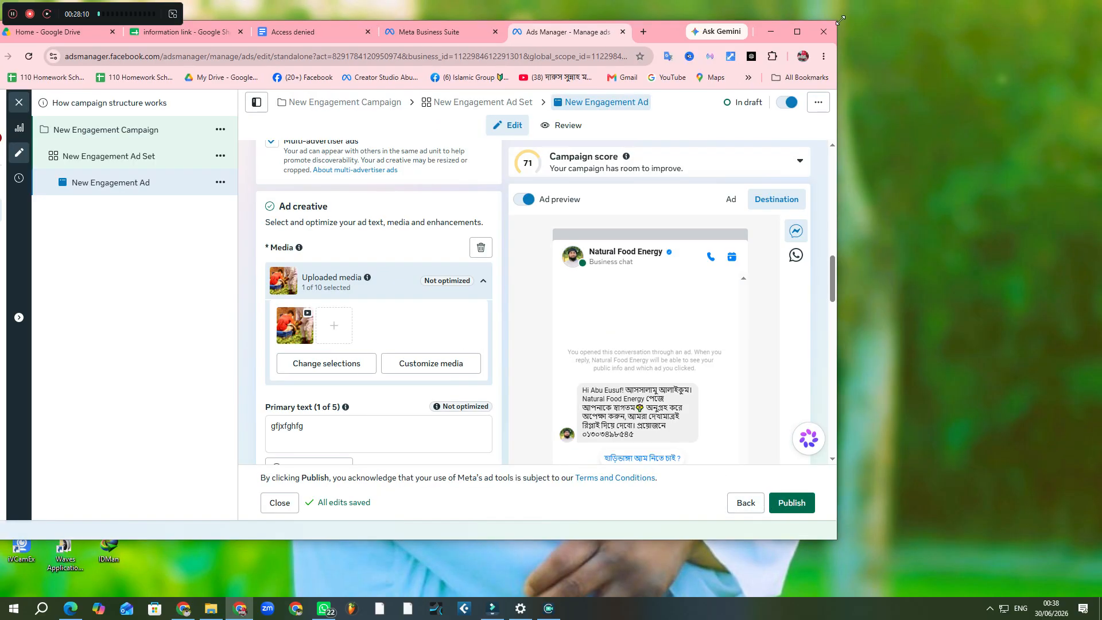
click(797, 32)
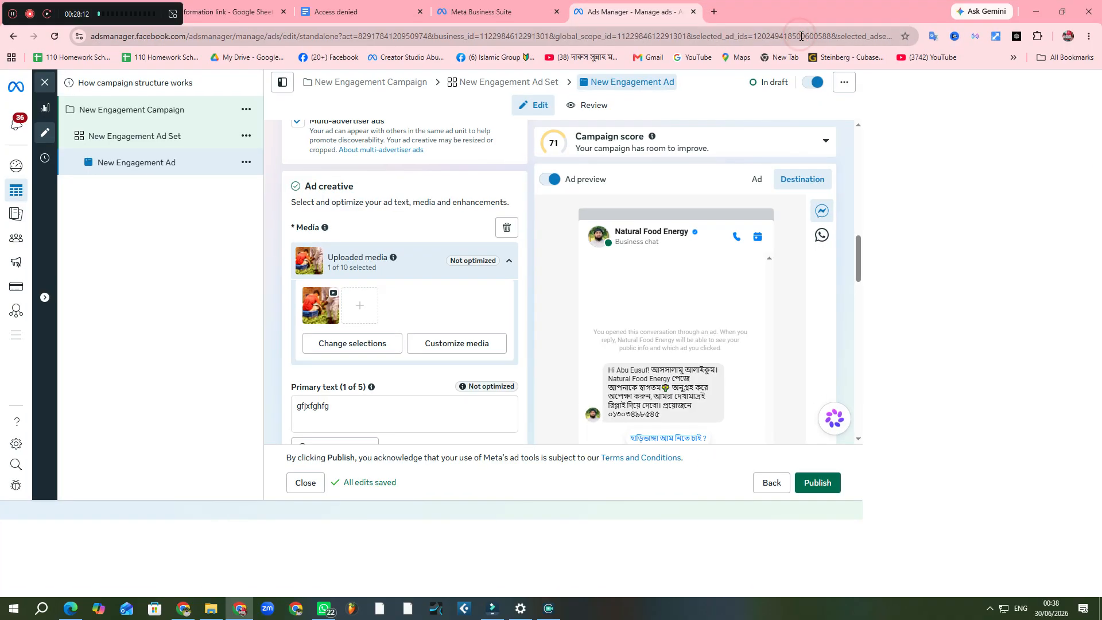